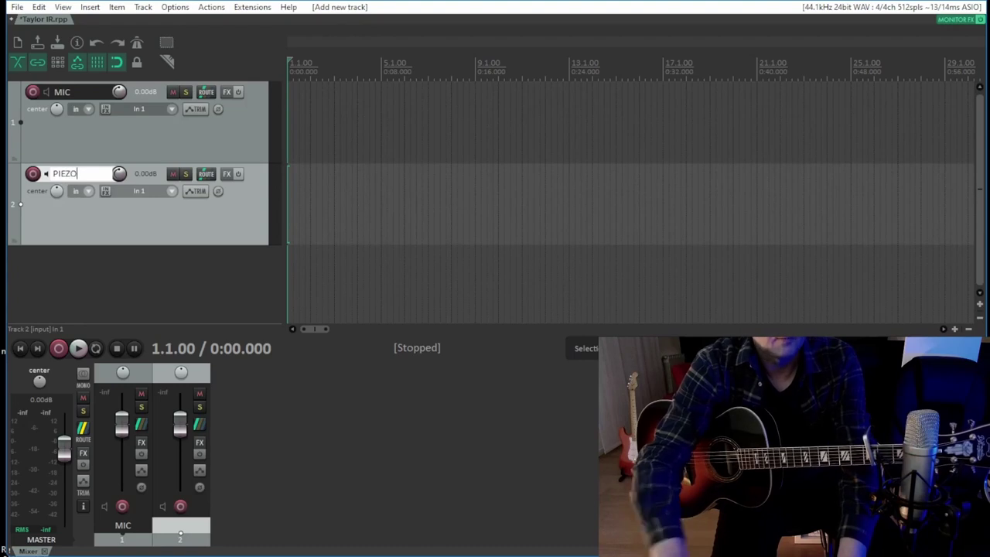
- Confirm PIEZO as the second track's name and set its recording input to mono In 2
left_click(137, 138)
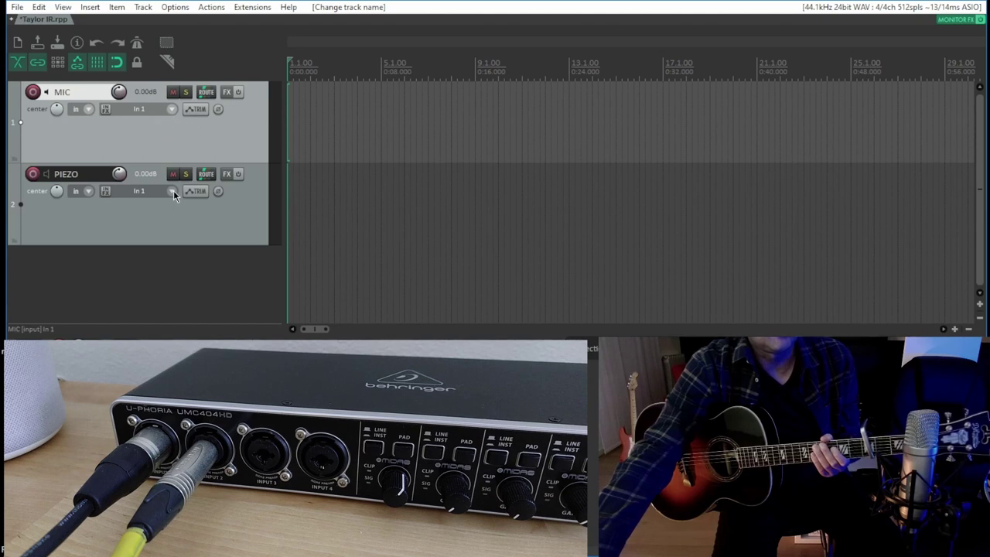
left_click(172, 192)
mouse_move(250, 202)
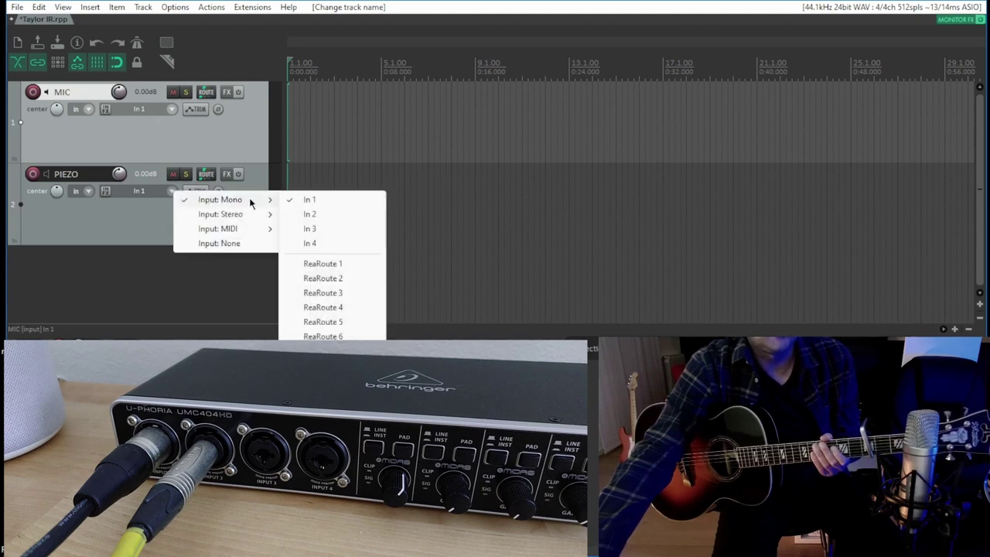
left_click(319, 214)
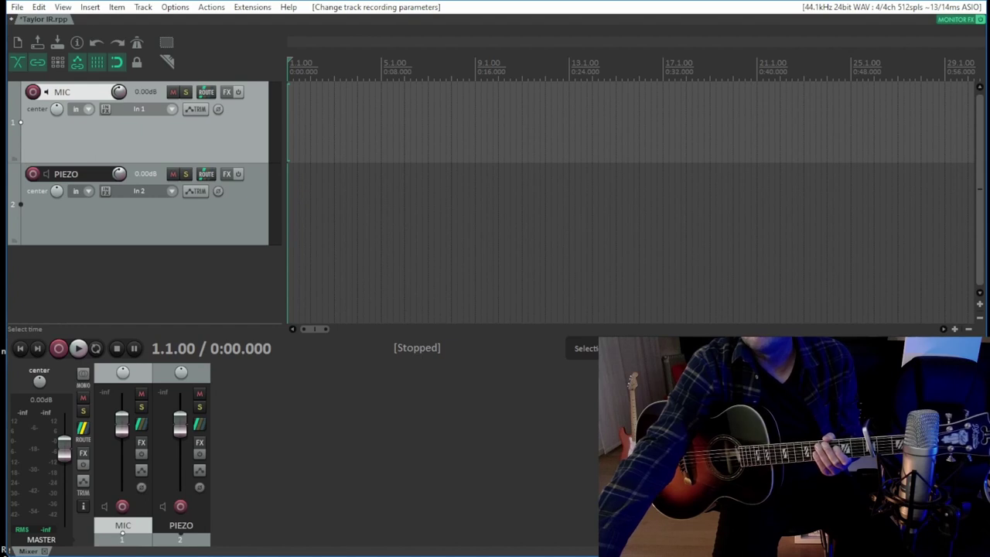
- Arm the MIC and PIEZO tracks and record the guitar on both at once
left_click(33, 92)
left_click(34, 175)
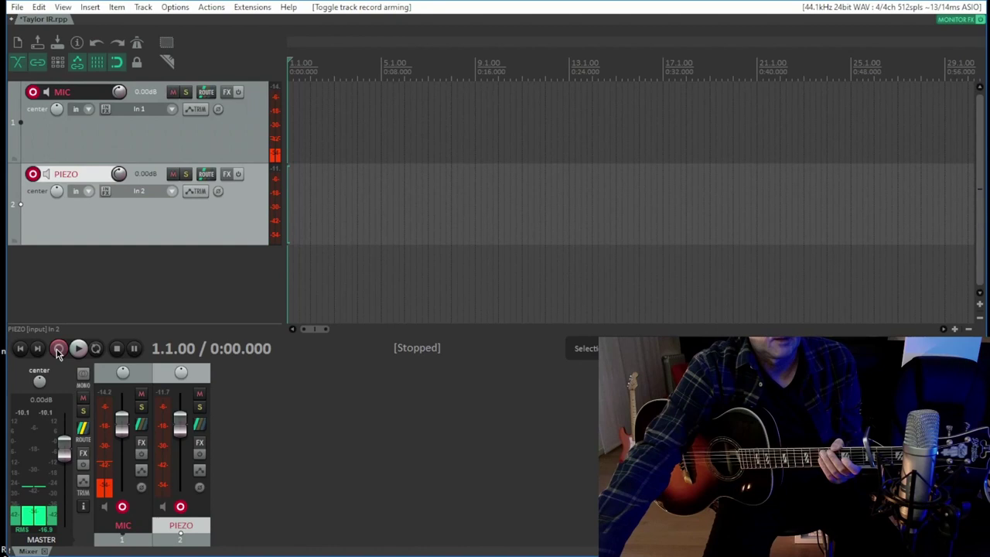
left_click(58, 349)
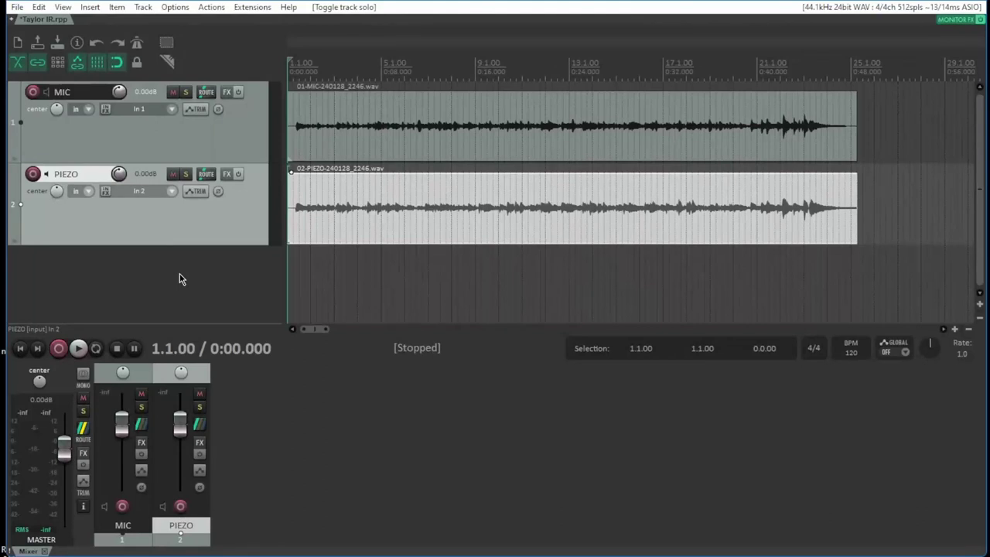
- Solo the PIEZO track, listen to its recording from the start, and clear the solo
left_click(187, 178)
key("space")
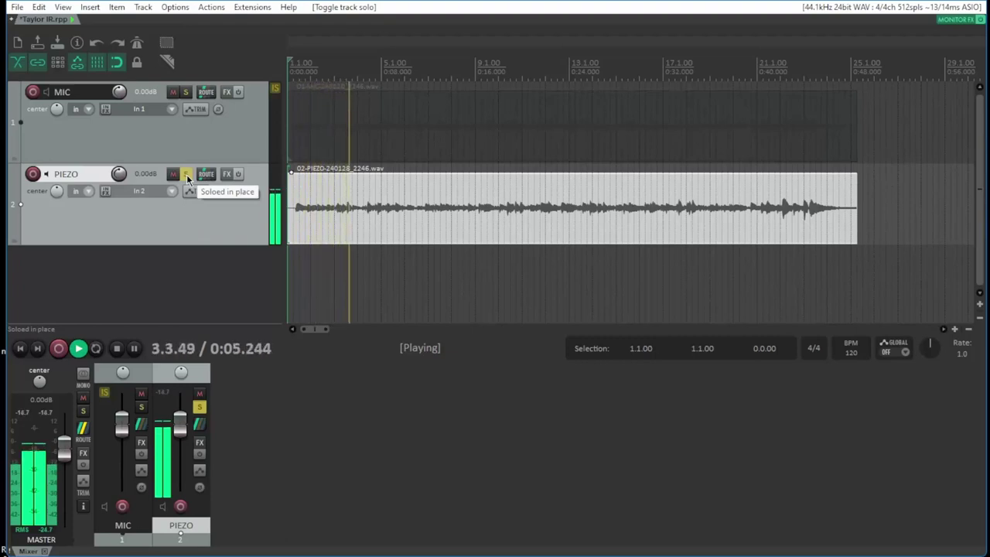
key("space")
left_click(186, 177)
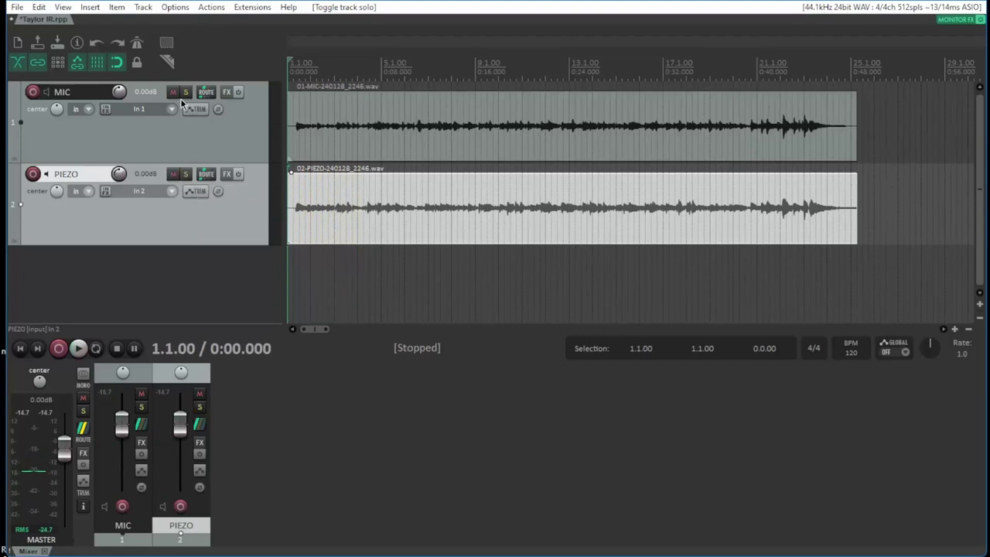
- Solo the MIC track, listen to its recording from the start, and clear the solo
left_click(186, 92)
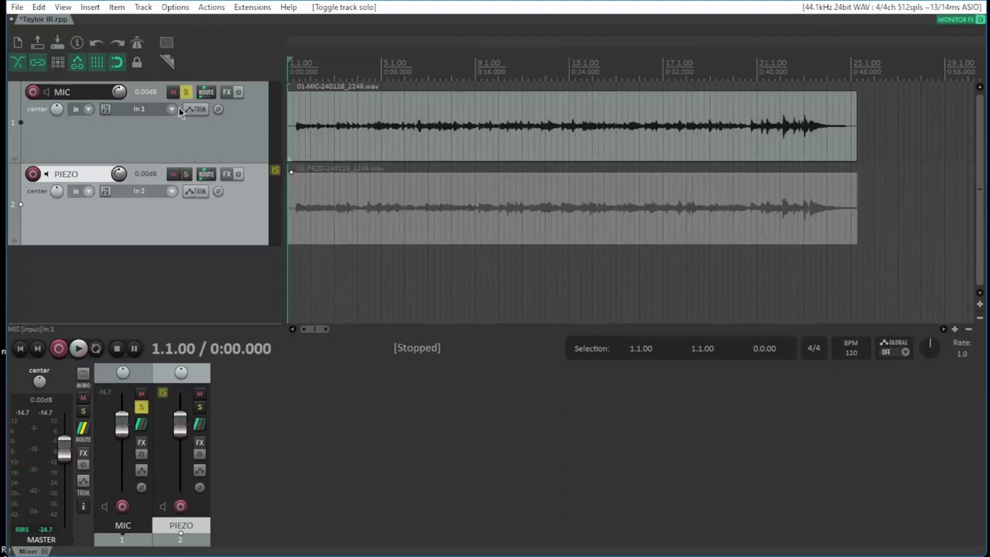
left_click(80, 349)
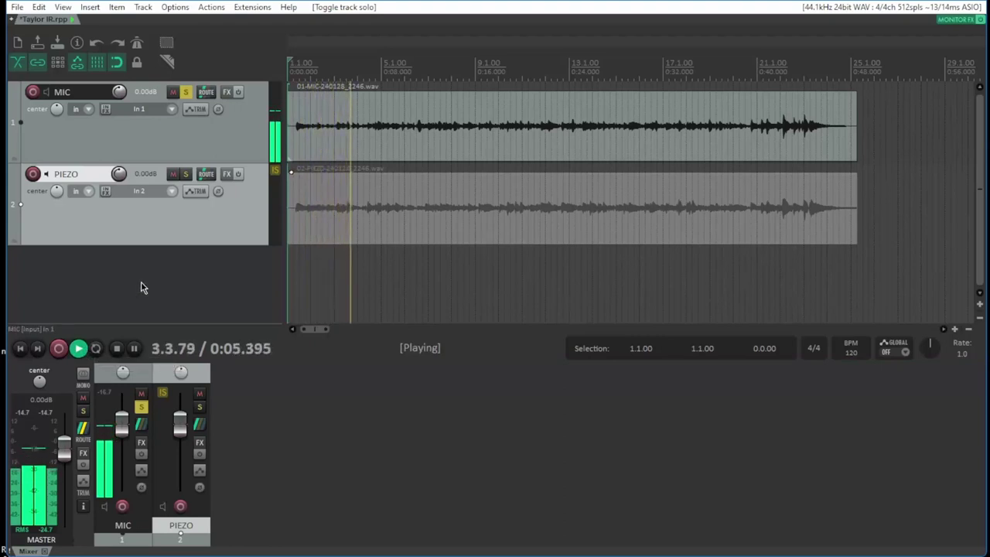
key("space")
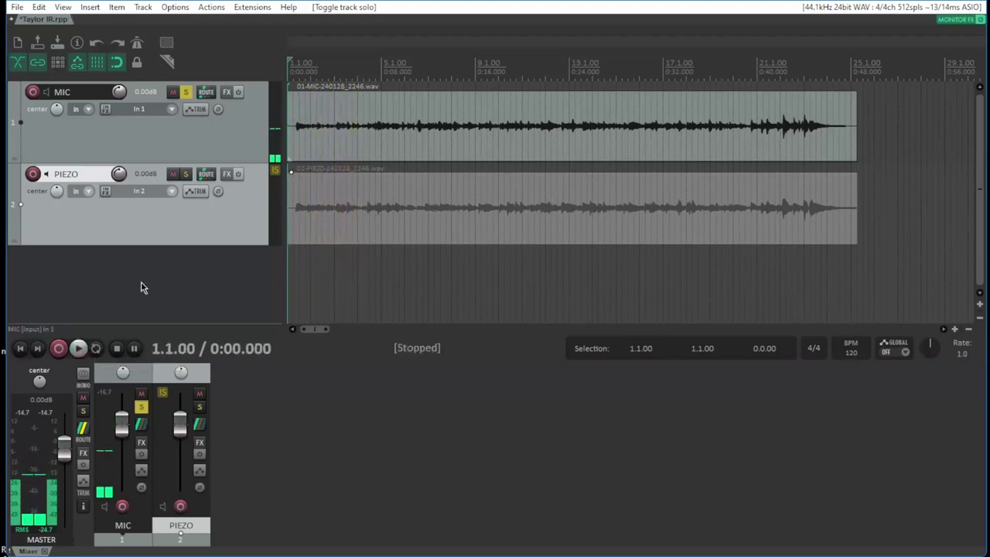
left_click(187, 93)
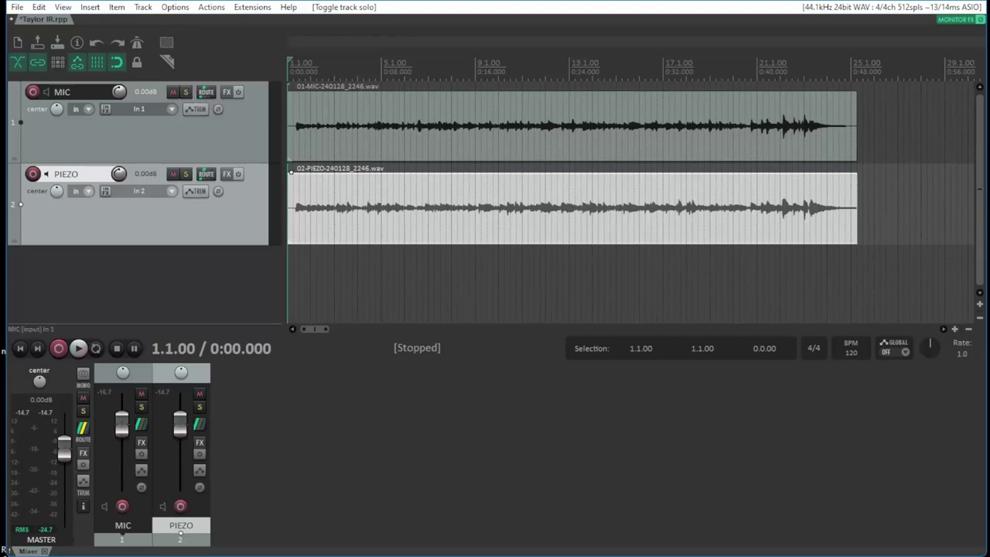
- Check the Fire and Rain lesson video in the browser and import Lesson - Fire and rain.wav onto a new track below PIEZO
key("alt+Tab")
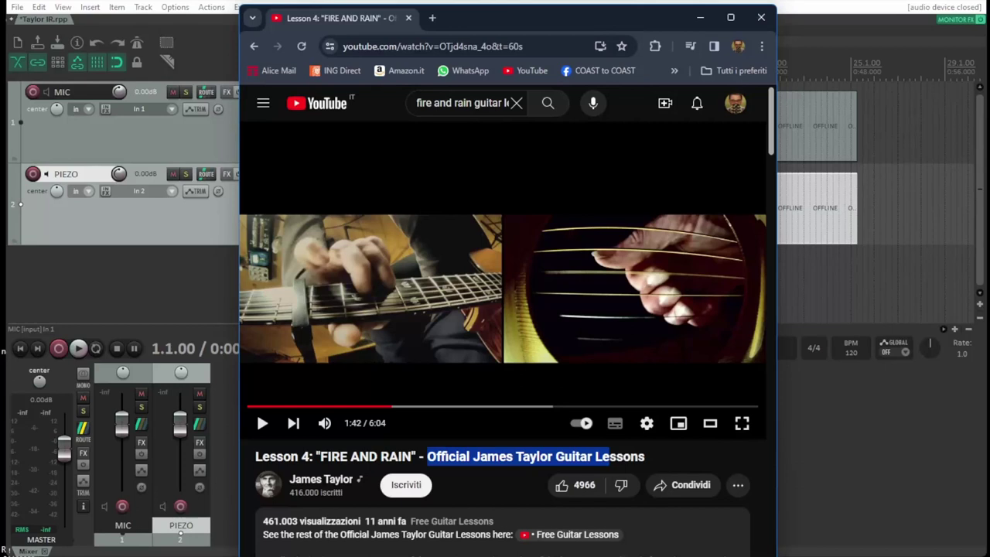
left_click(700, 17)
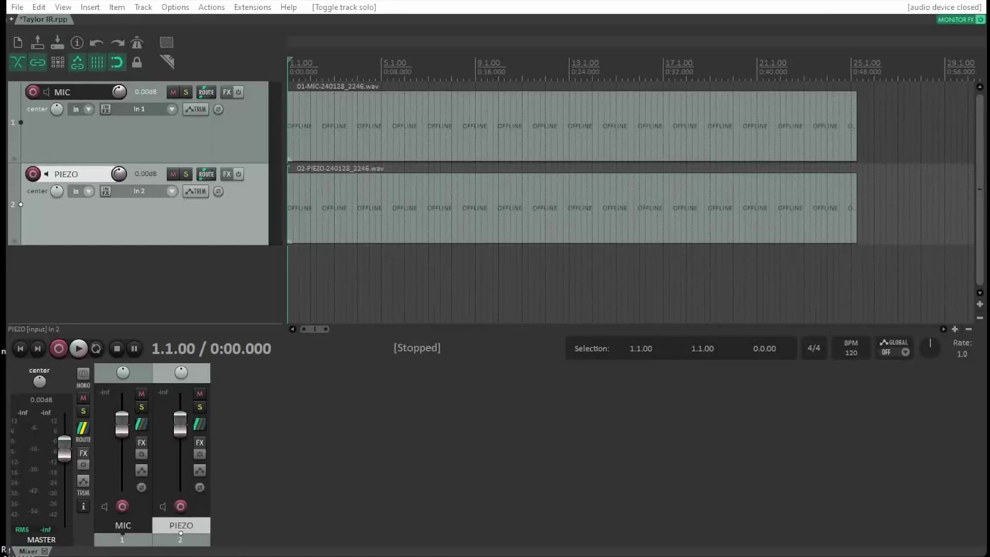
left_click_drag(751, 352, 287, 250)
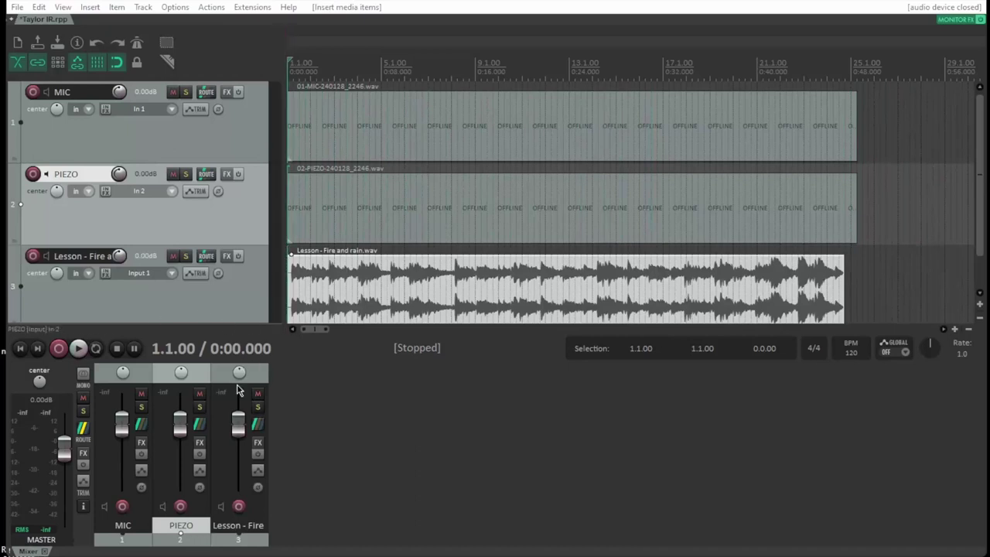
- Set the lesson track's volume to -17 dB and play it soloed
left_click(258, 424)
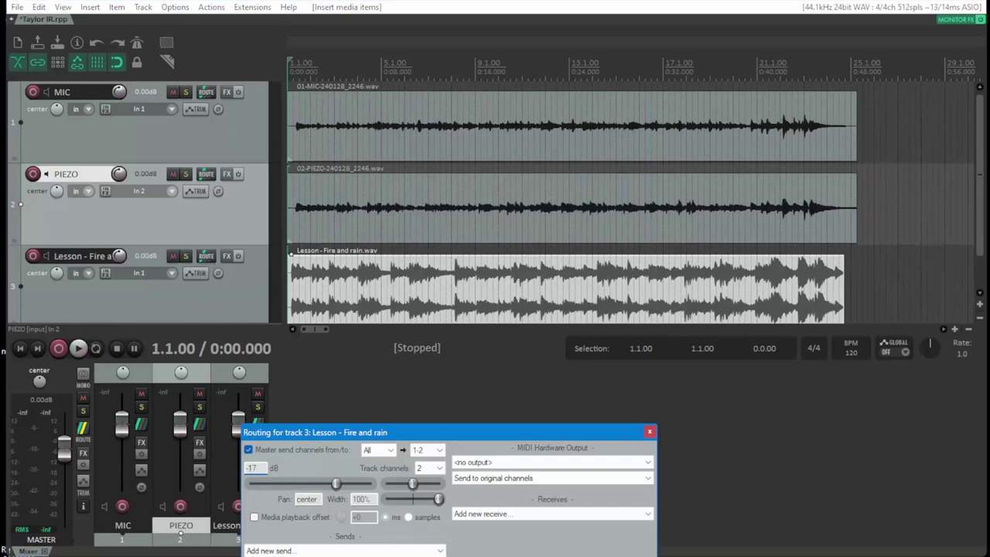
type("-17")
key("Return")
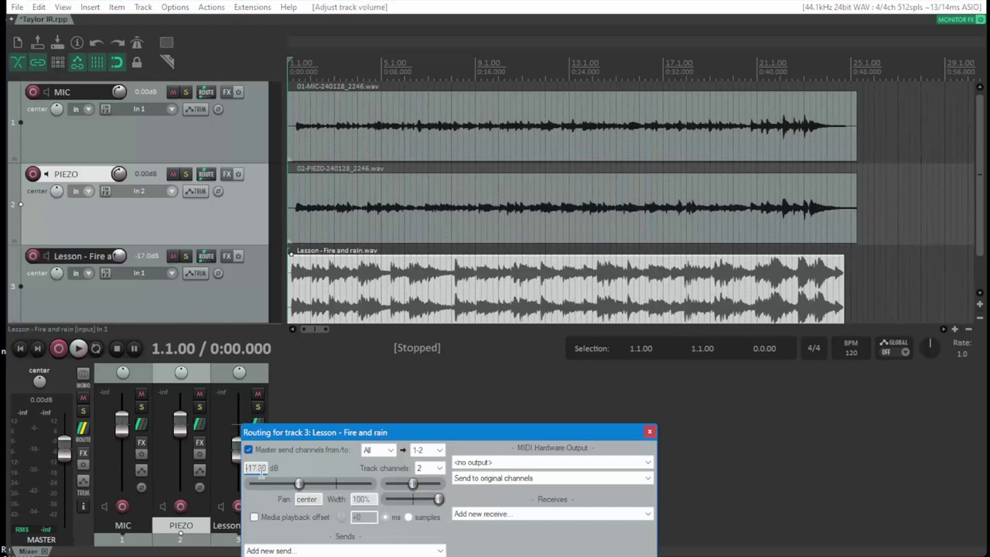
left_click(650, 432)
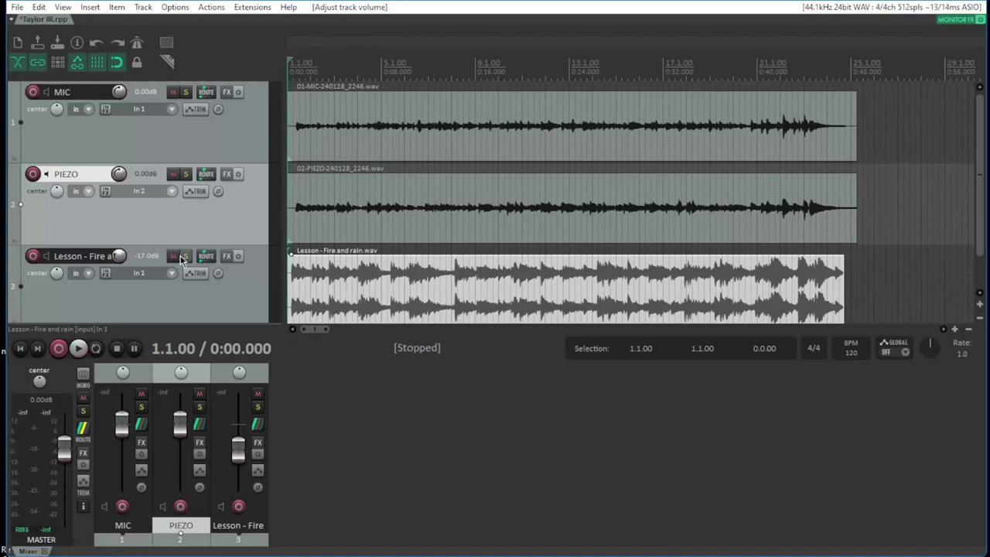
left_click(184, 258)
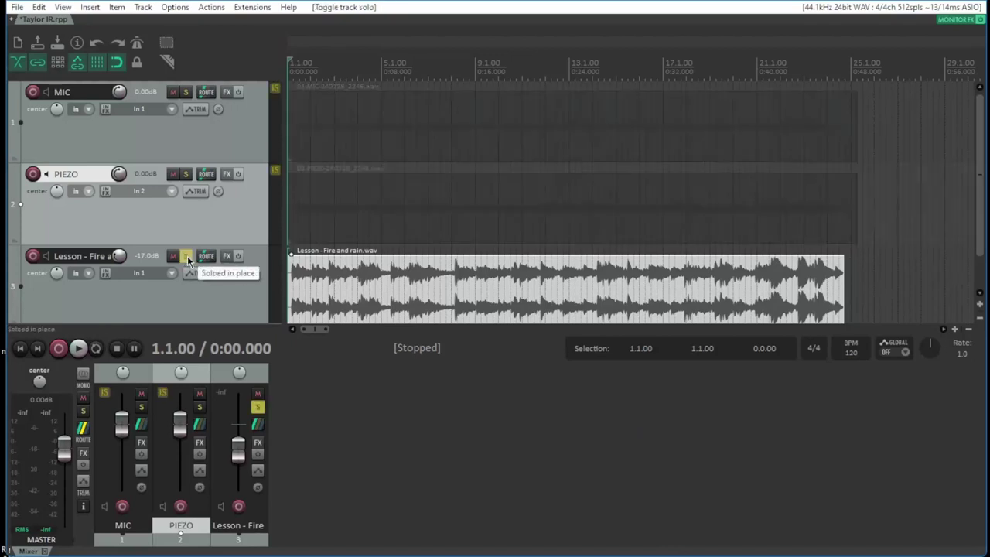
key("space")
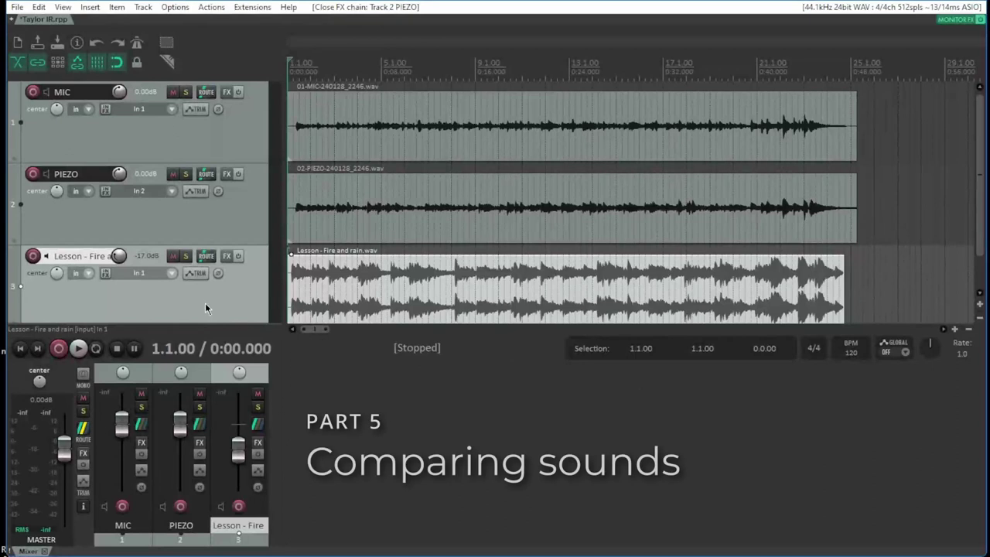
- Add the Voxengo SPAN (8ch) VST to the PIEZO track with the saved user mode and a light blue spectrum
left_click(227, 173)
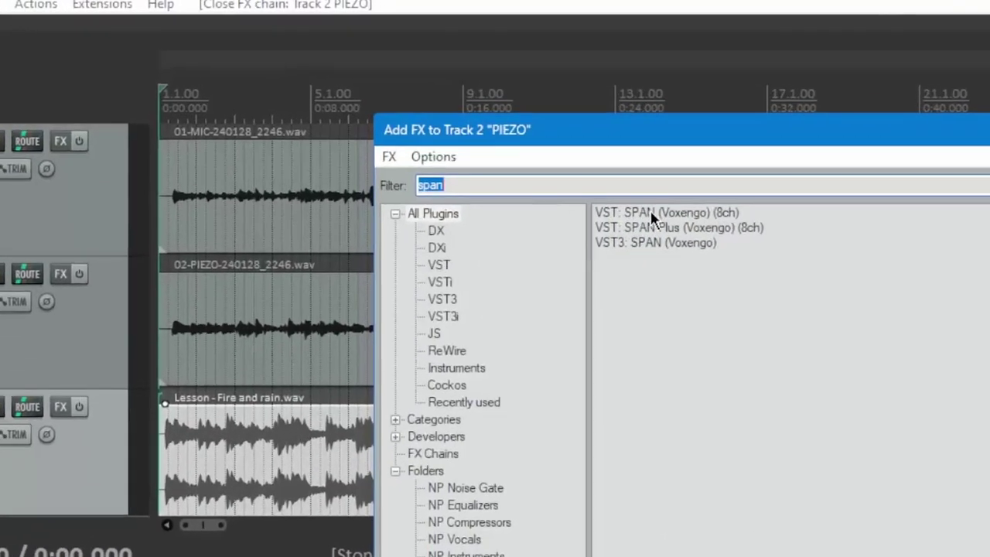
double_click(649, 208)
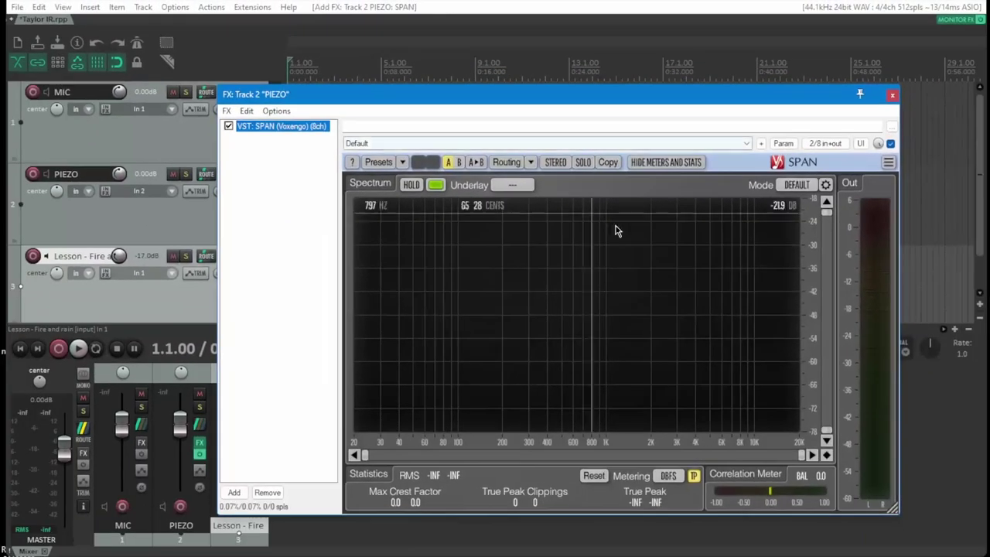
left_click(795, 185)
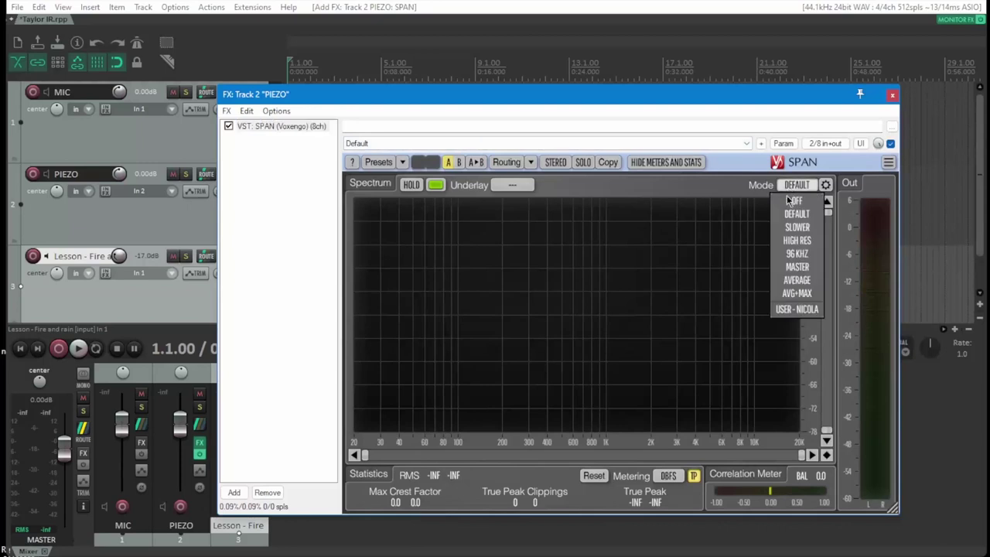
left_click(790, 311)
left_click(436, 185)
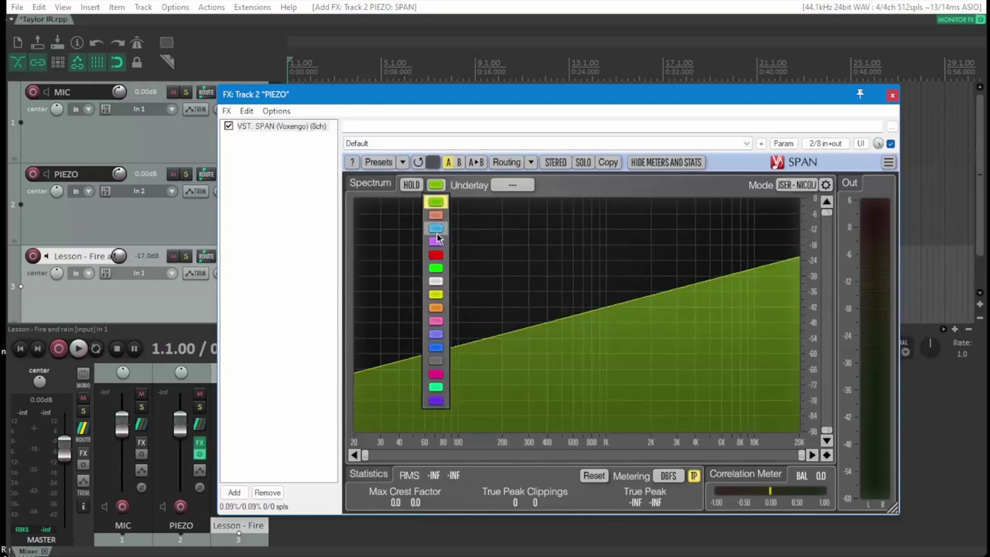
left_click(436, 229)
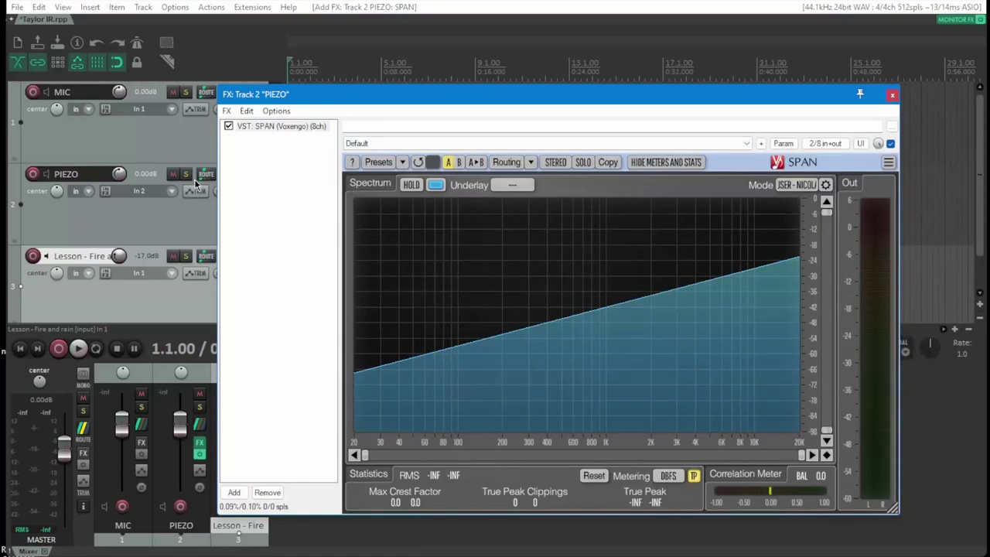
- Solo the PIEZO track and play it to examine its spectrum in SPAN, closing the effects window when done
left_click(187, 178)
key("space")
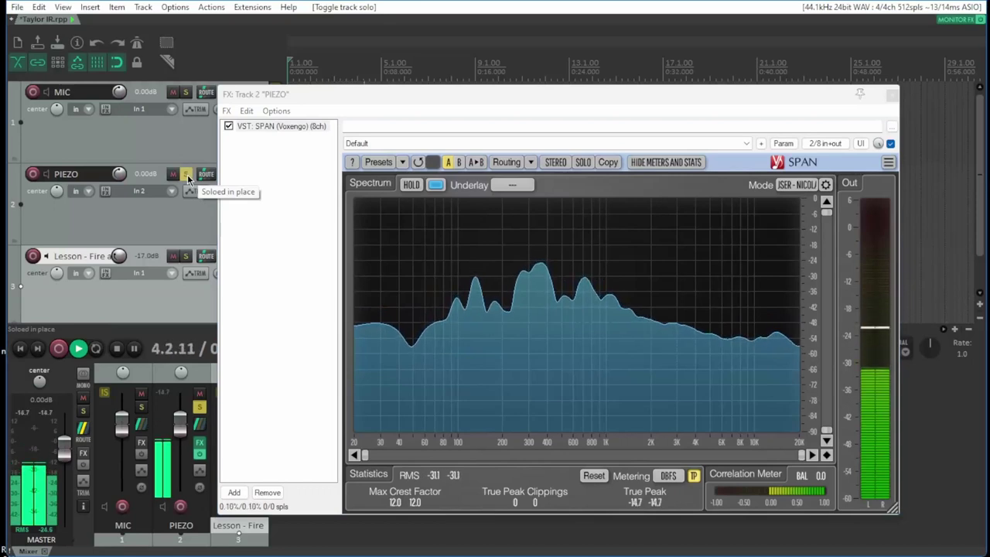
left_click(891, 93)
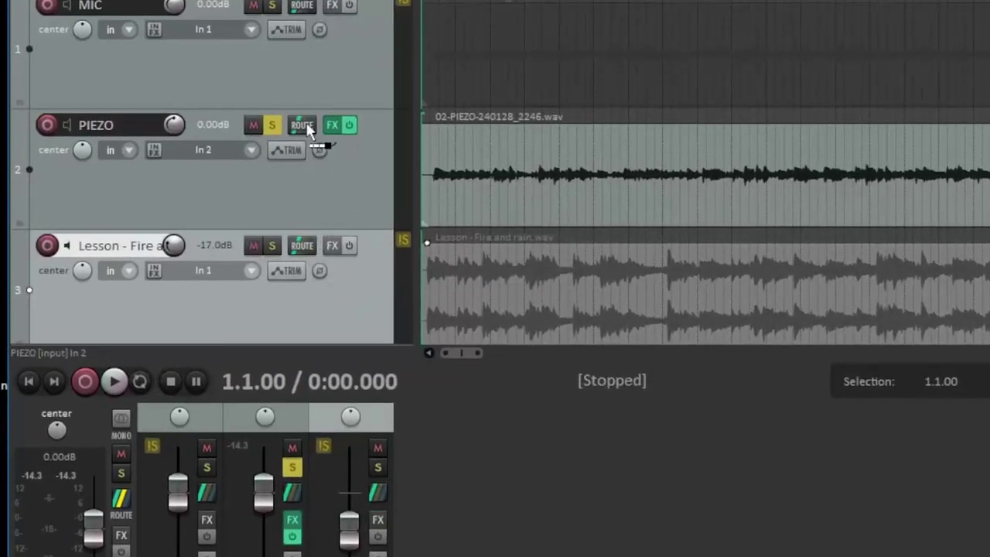
- Create a send from the lesson track to the PIEZO track, routing audio 1/2 to new channels 3/4
left_click_drag(307, 131, 307, 124)
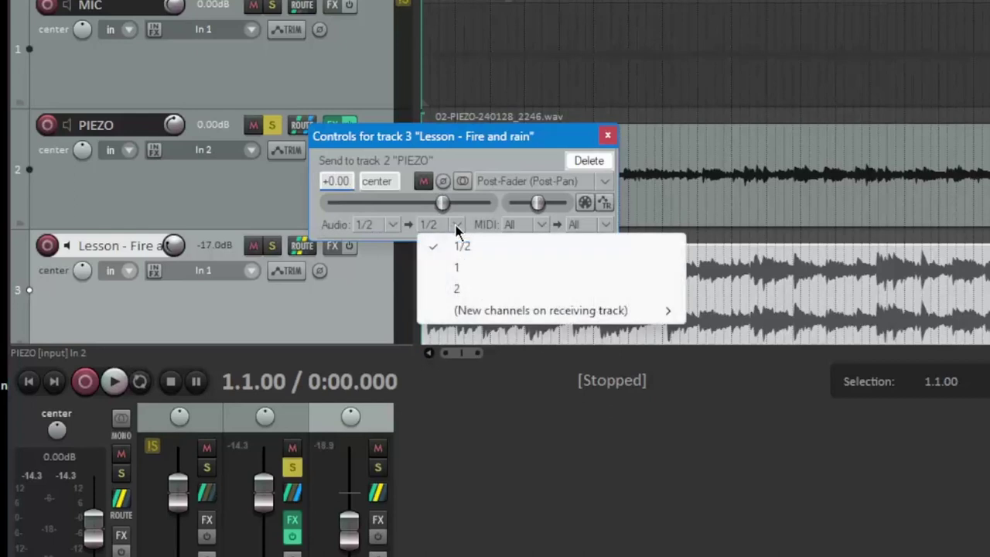
mouse_move(657, 310)
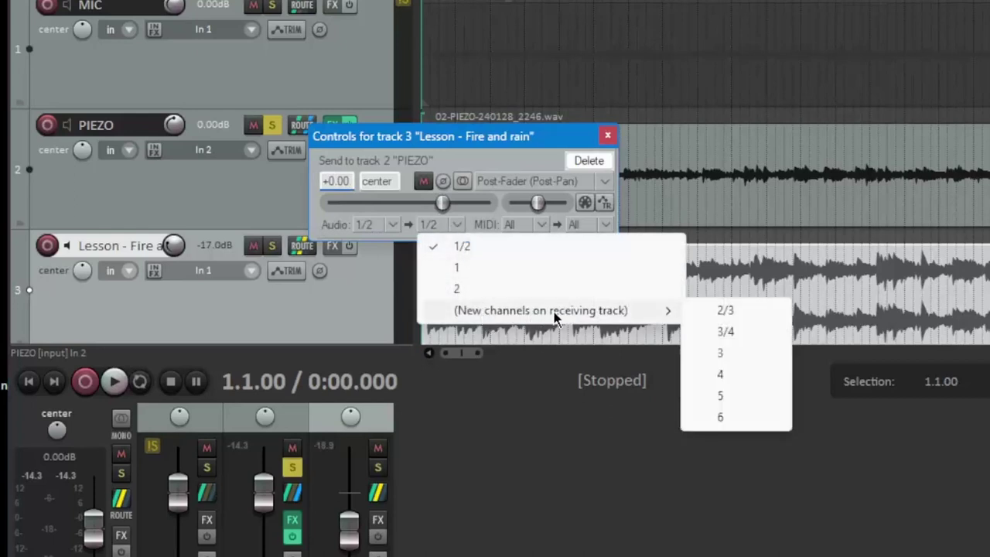
left_click(733, 333)
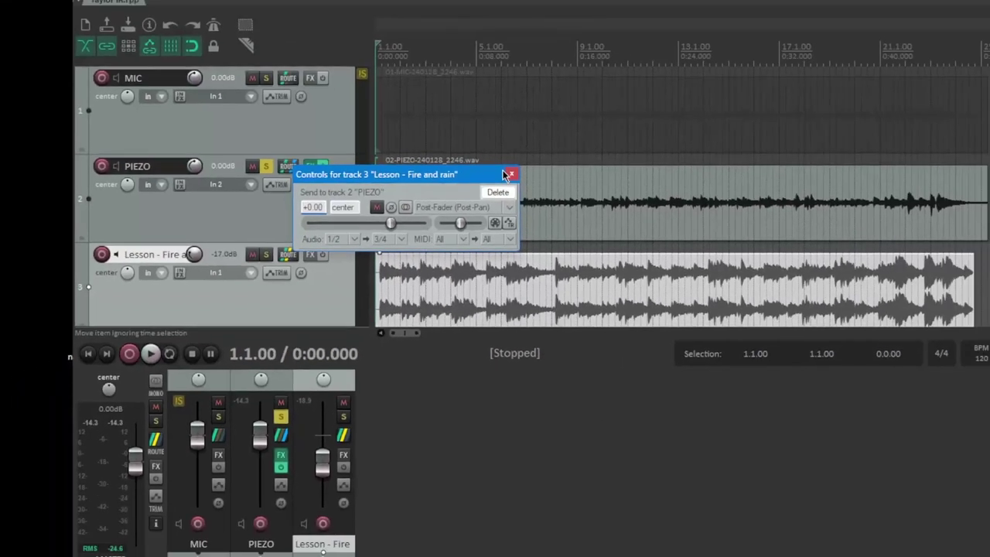
left_click(509, 174)
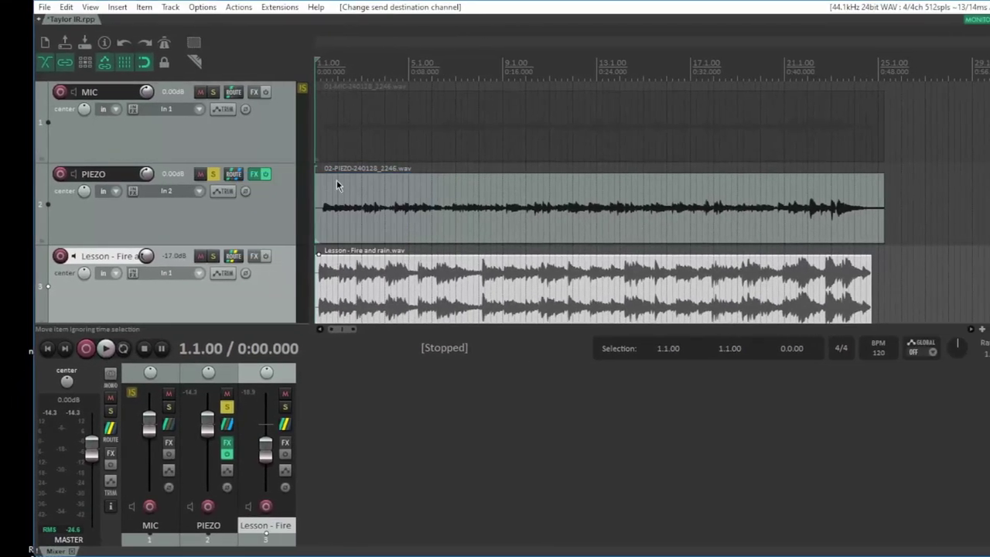
- In the channel routing of the PIEZO track's SPAN, name Group 1 PIEZO and Group 2 TAYLOR
left_click(227, 174)
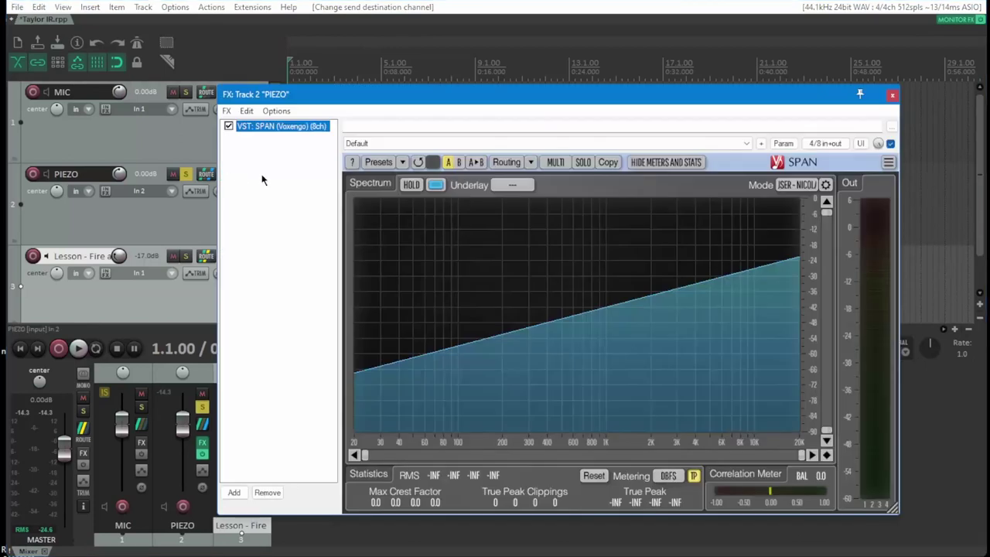
left_click(507, 163)
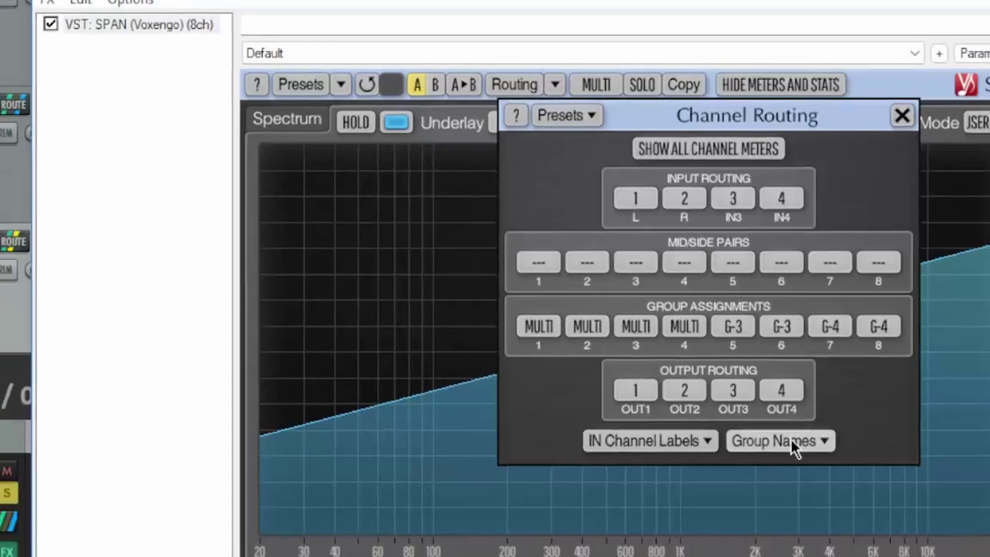
left_click(793, 448)
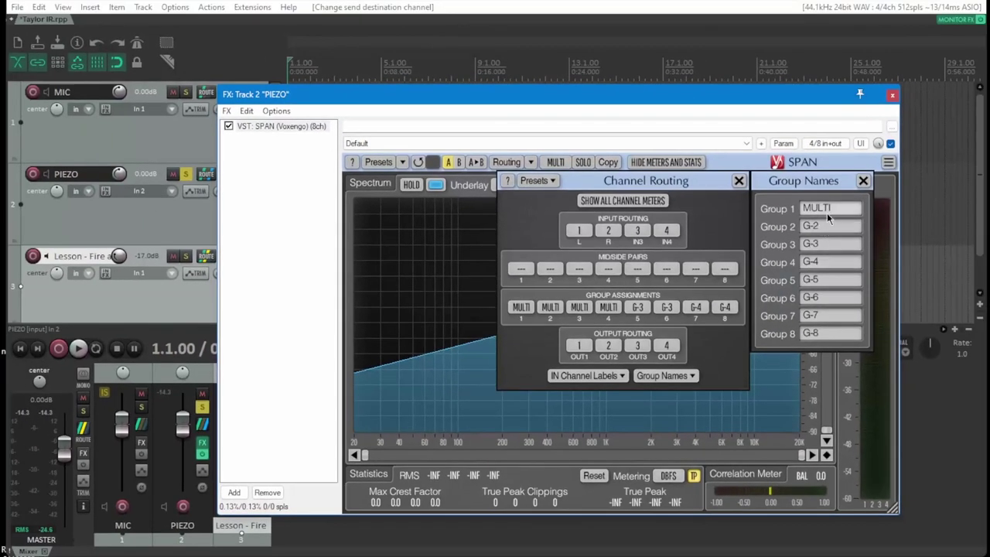
double_click(833, 204)
type("PIEZO")
key("Return")
double_click(831, 222)
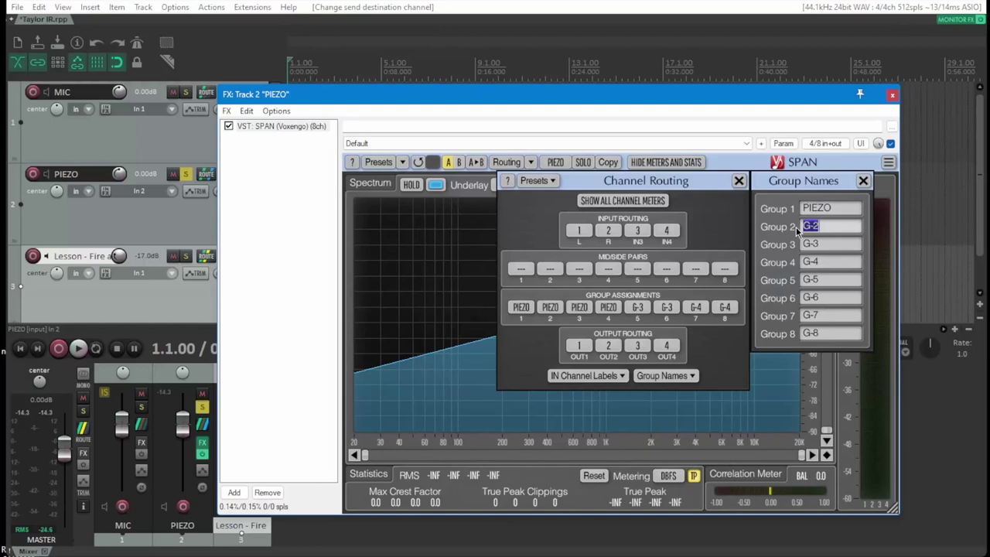
type("TAYLOR")
left_click(863, 180)
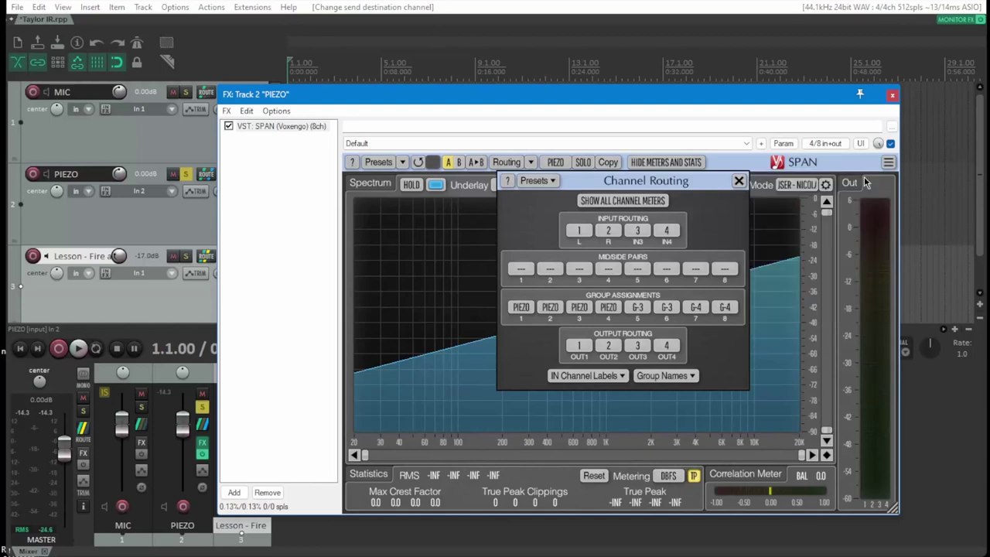
- Assign channels 3 and 4 to the TAYLOR group in SPAN's channel routing and close the routing window
left_click(579, 307)
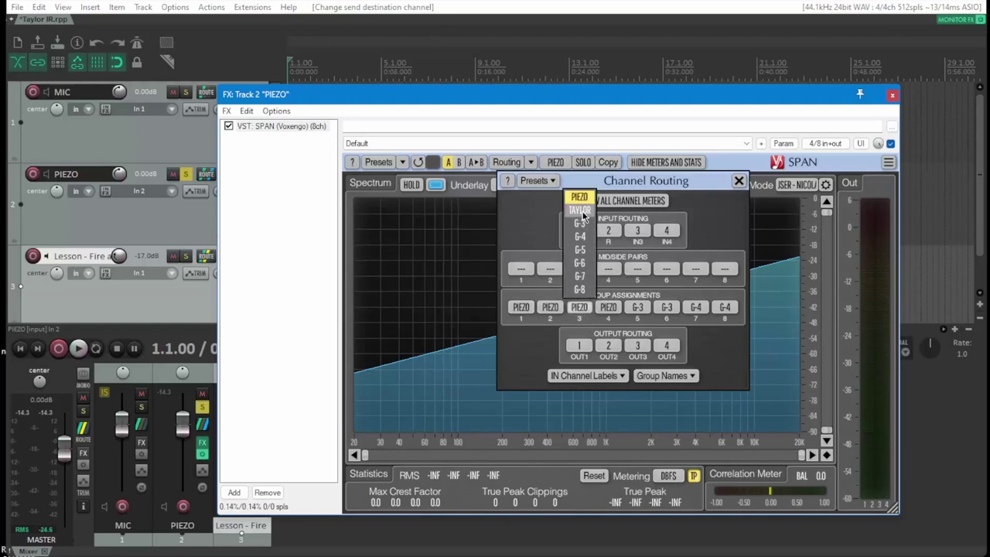
left_click(579, 211)
left_click(609, 308)
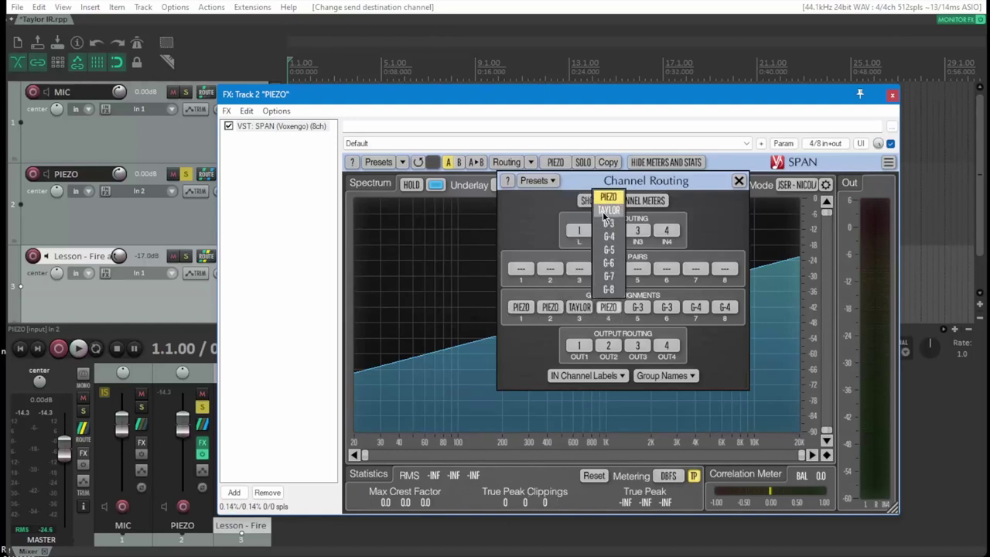
left_click(607, 211)
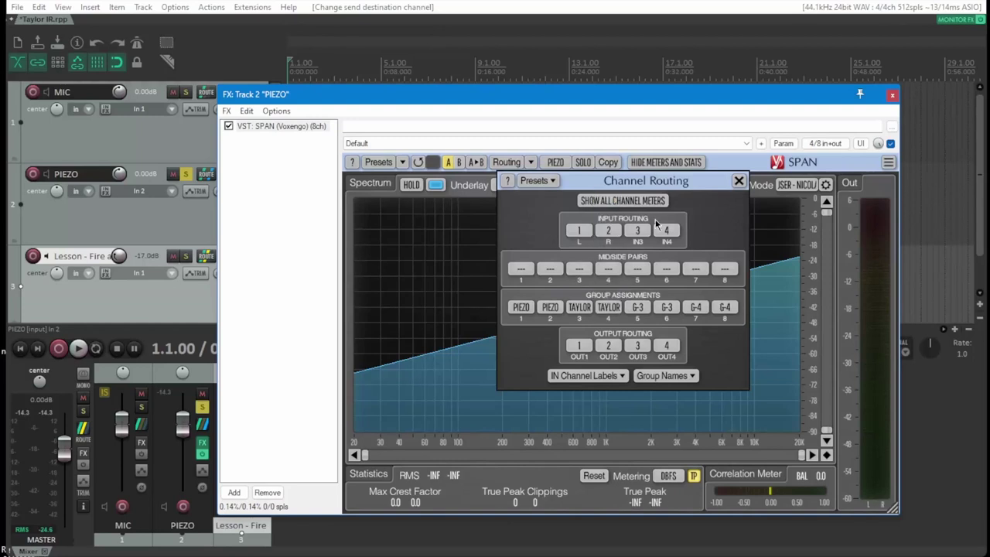
left_click(739, 182)
- Display the TAYLOR group in SPAN with a green spectrum and the saved user mode
left_click(555, 162)
left_click(561, 198)
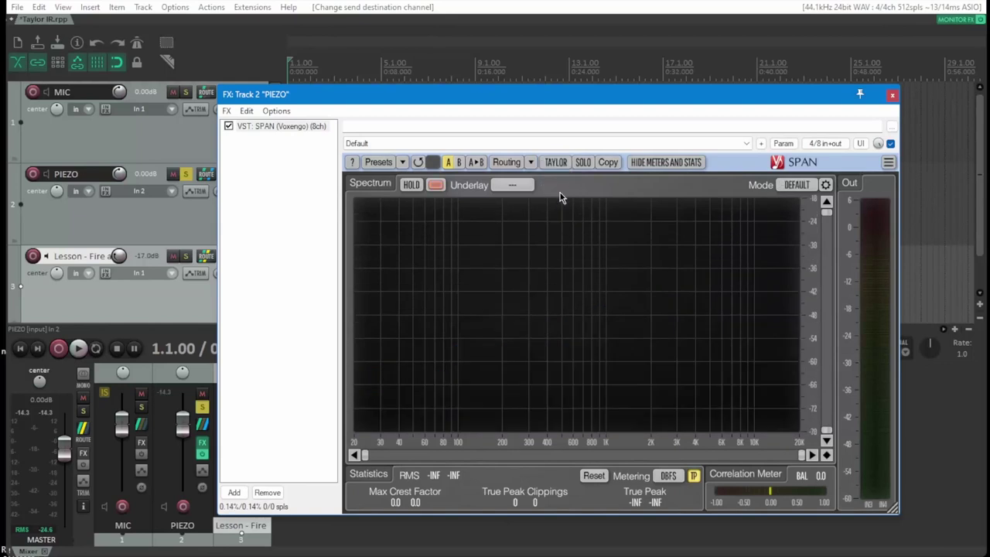
left_click(436, 186)
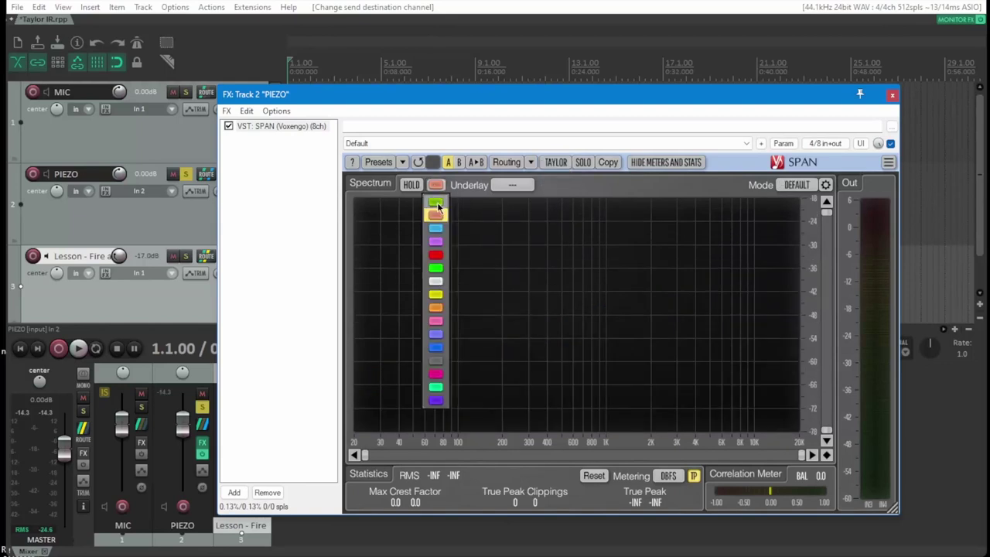
left_click(437, 202)
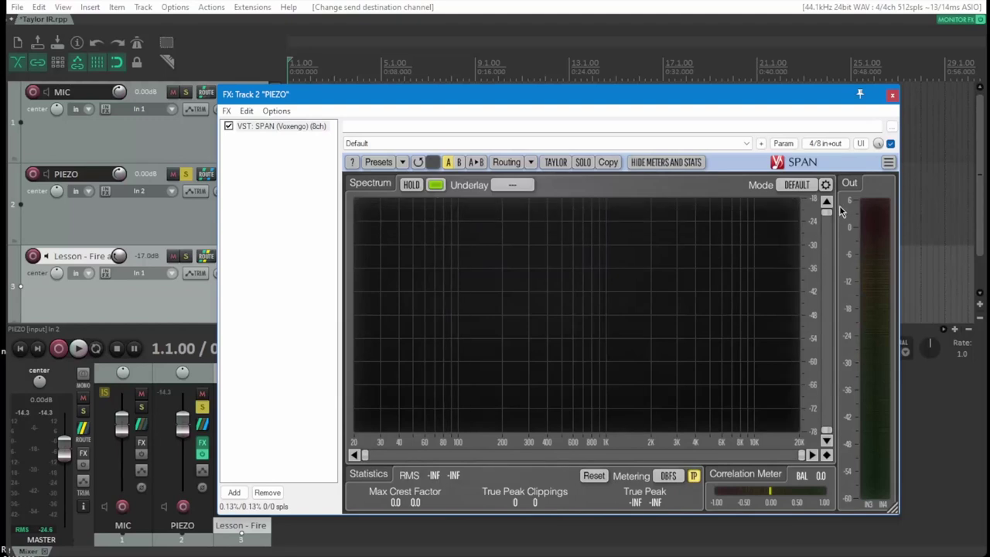
left_click(797, 185)
left_click(794, 310)
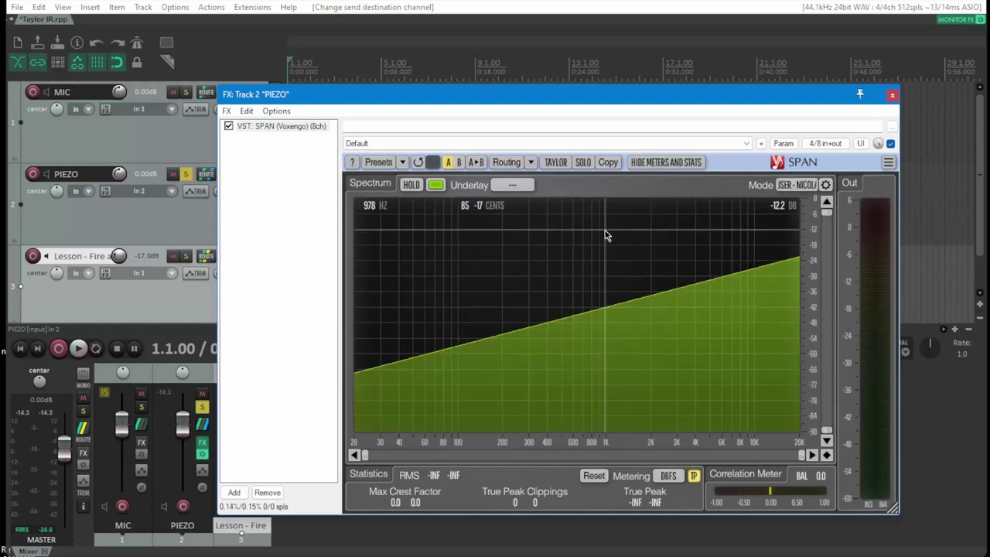
- Underlay the PIEZO group in SPAN and play the project from the start to compare both spectra
left_click(511, 186)
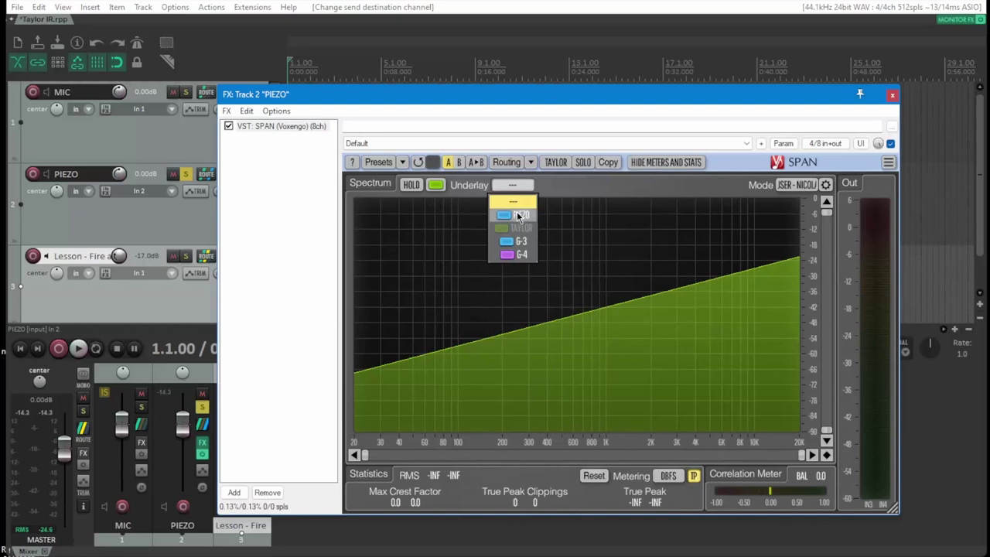
left_click(519, 216)
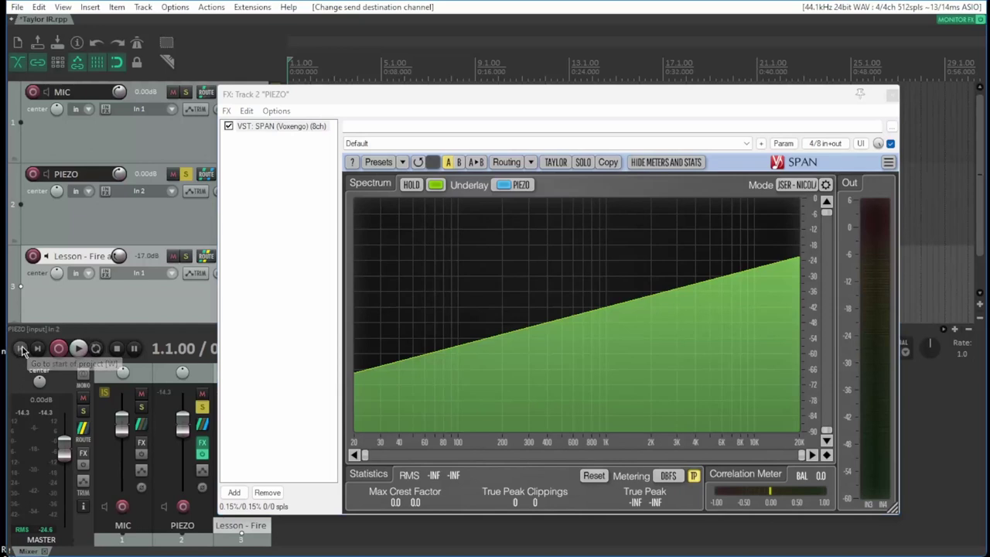
left_click(78, 349)
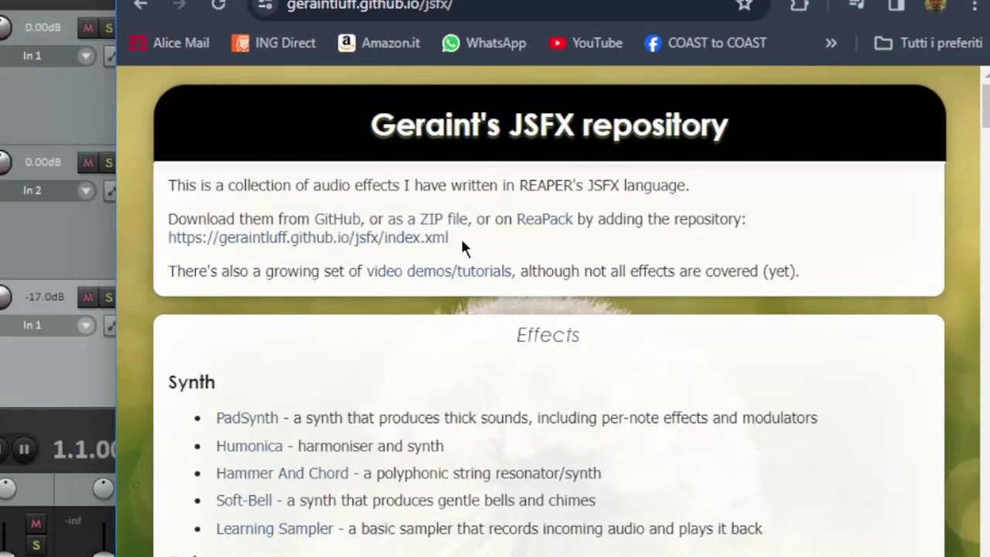
- Select the index.xml address on Geraint's JSFX page in the browser and check that repository in REAPER's ReaPack repository manager
left_click_drag(461, 241, 166, 242)
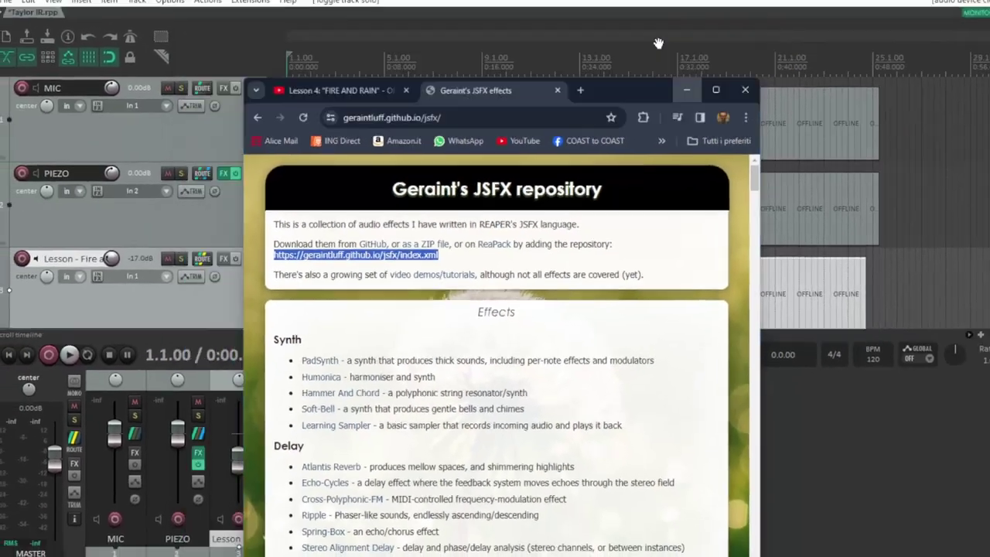
left_click(719, 26)
left_click(270, 8)
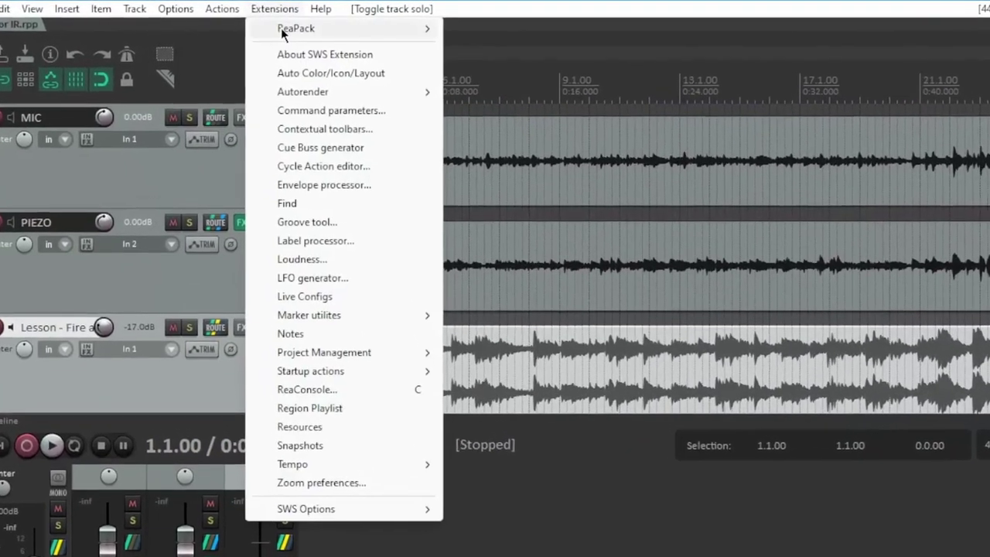
mouse_move(285, 27)
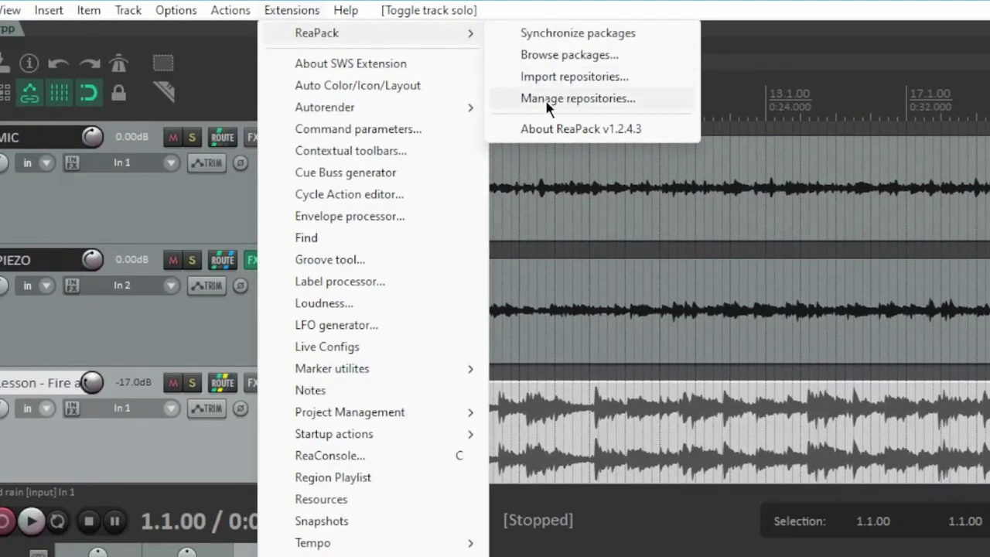
left_click(544, 98)
left_click(430, 380)
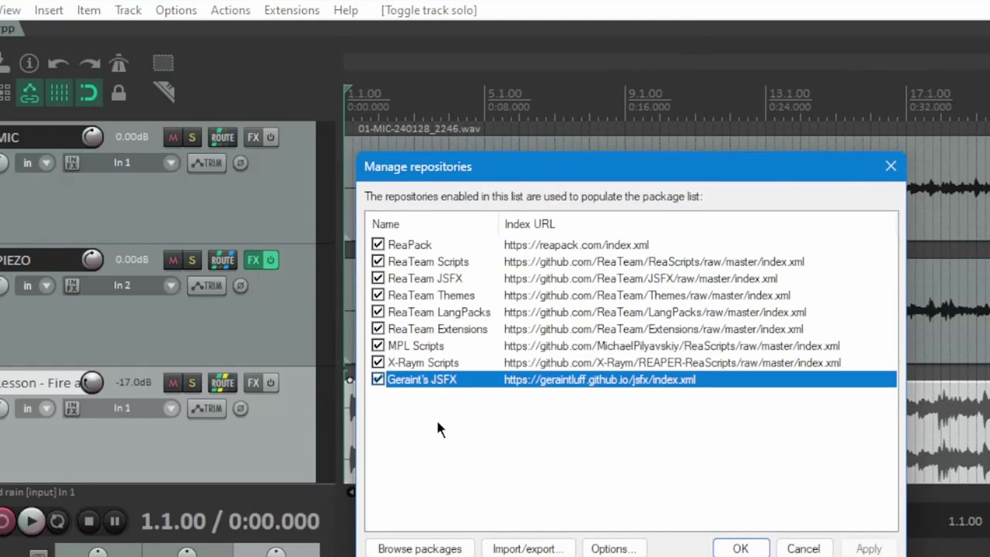
key("Return")
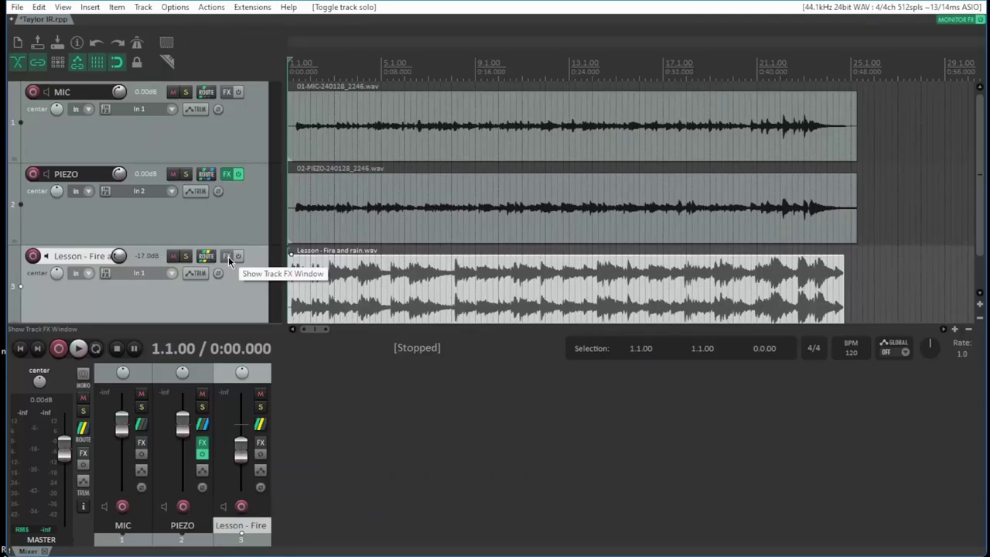
- Add the JS Spectrum Matcher effect to the Lesson - Fire and rain track
left_click(228, 256)
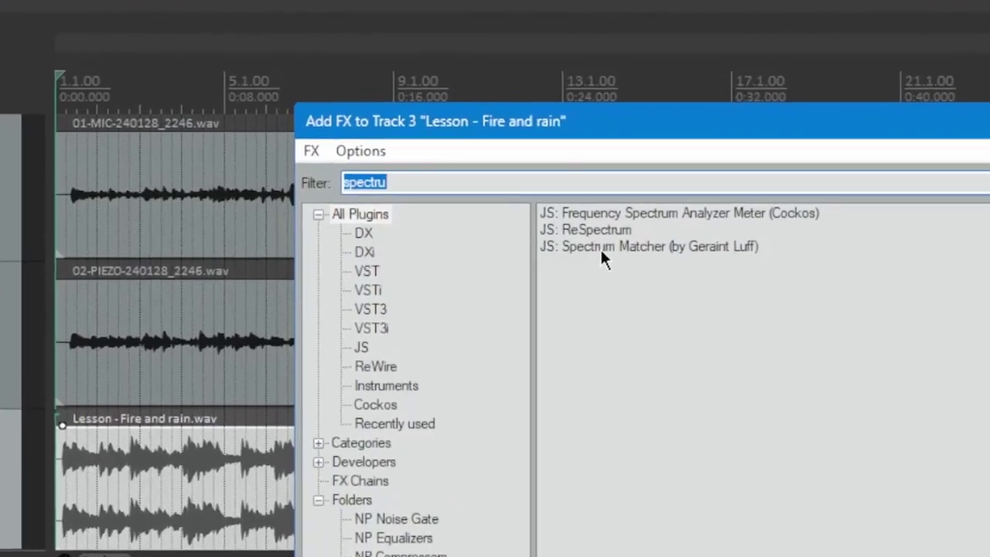
left_click(601, 247)
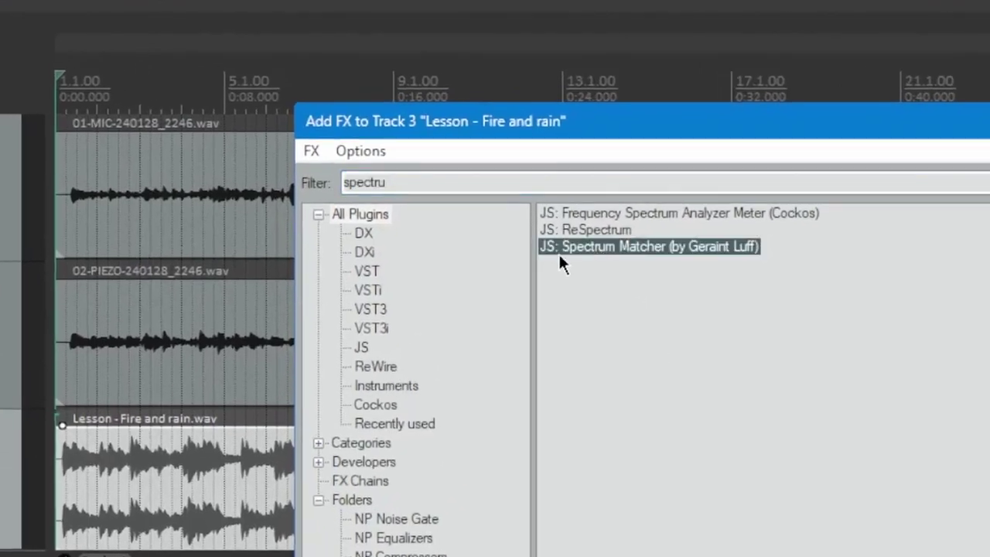
double_click(670, 249)
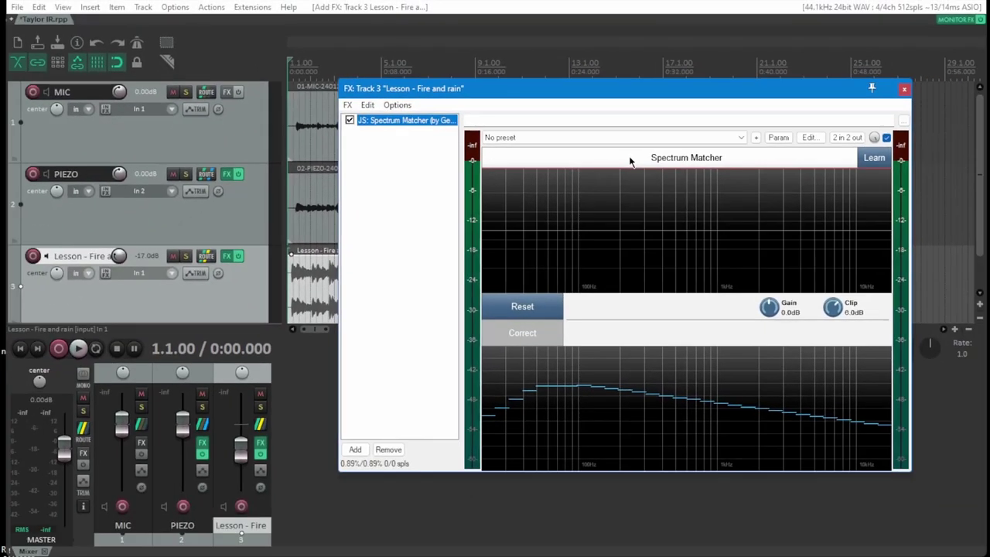
- Learn the soloed lesson track's spectrum in Spectrum Matcher at 0.20 octaves resolution by playing it, and save the learned spectrum
left_click(872, 160)
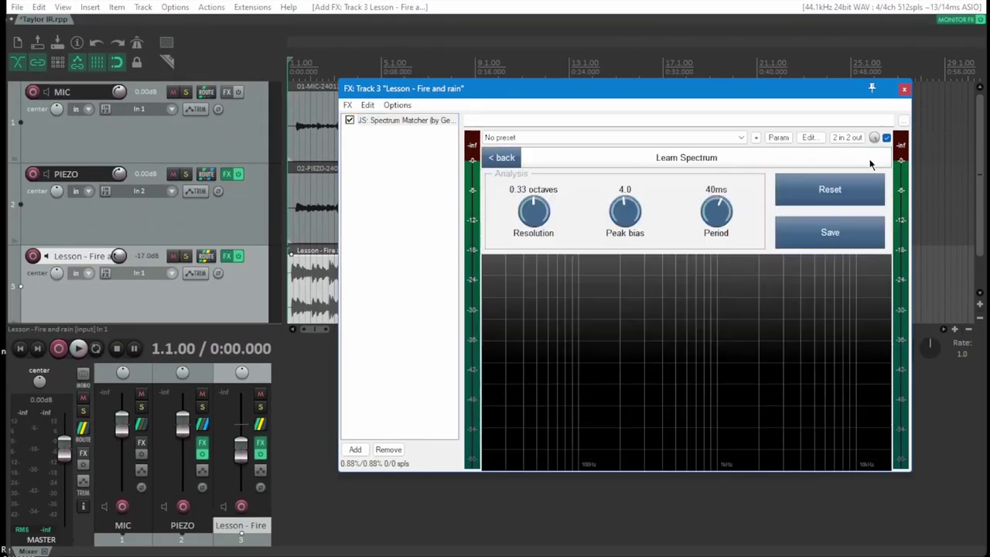
left_click_drag(534, 219, 540, 153)
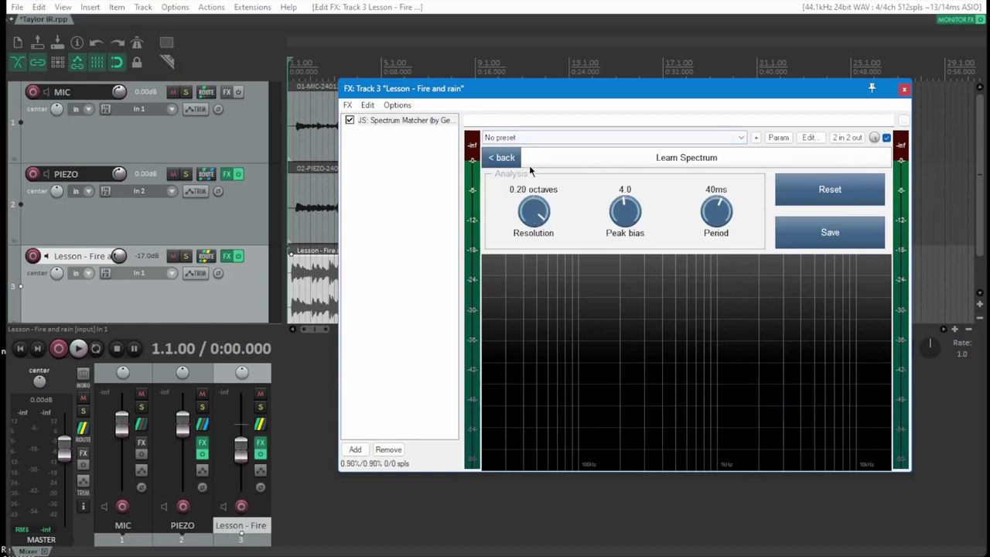
left_click(186, 256)
left_click(78, 349)
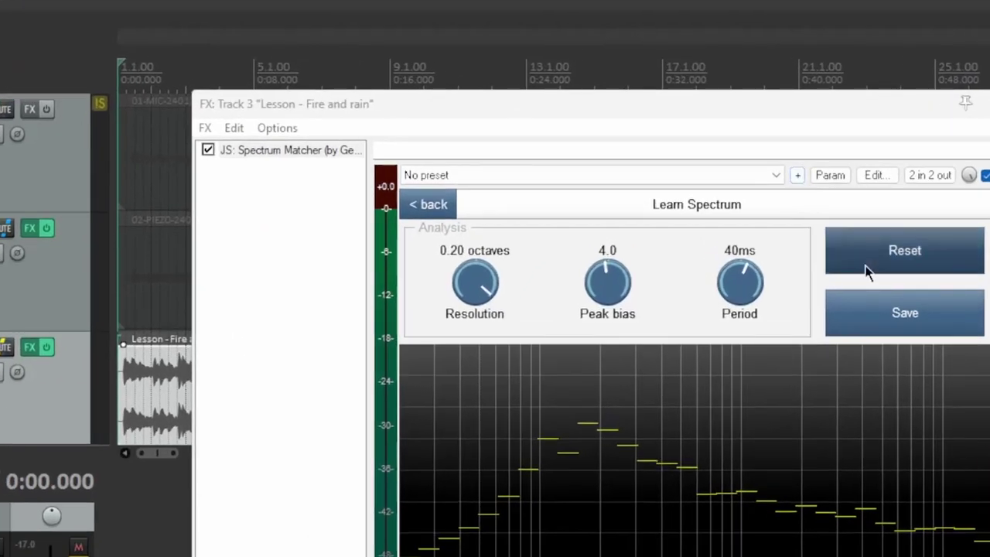
left_click(887, 321)
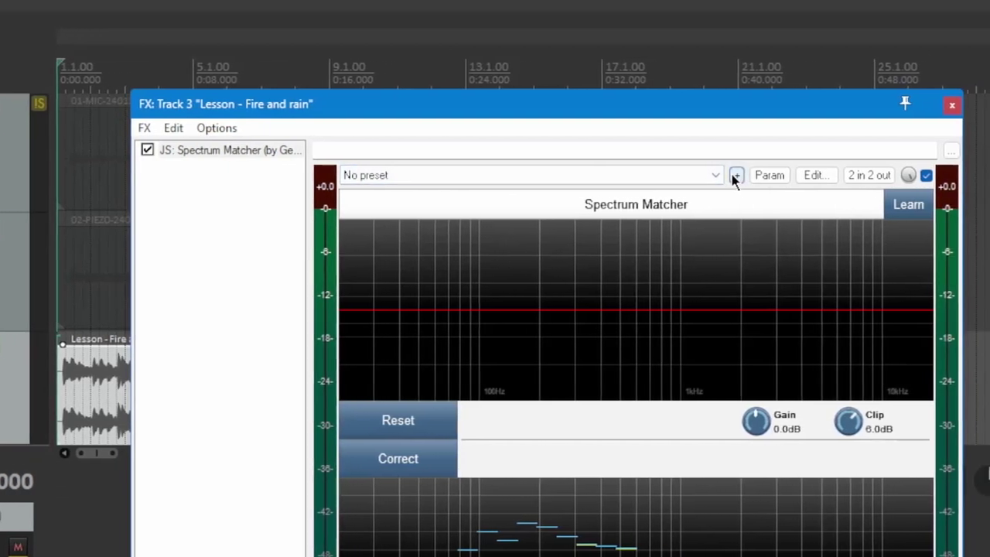
- Save the Spectrum Matcher settings as the preset Taylor Capo 3 and close the lesson track's effects window
left_click(745, 176)
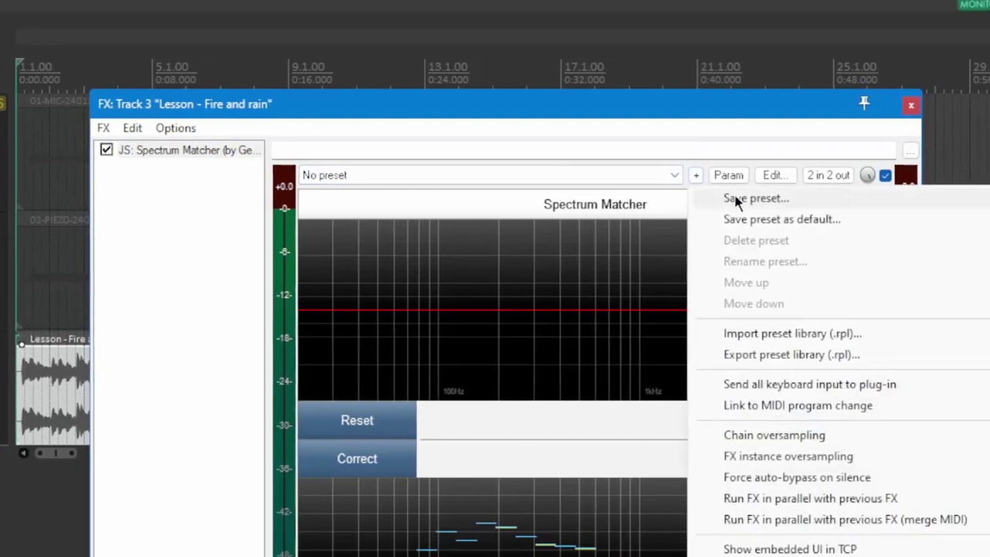
left_click(734, 198)
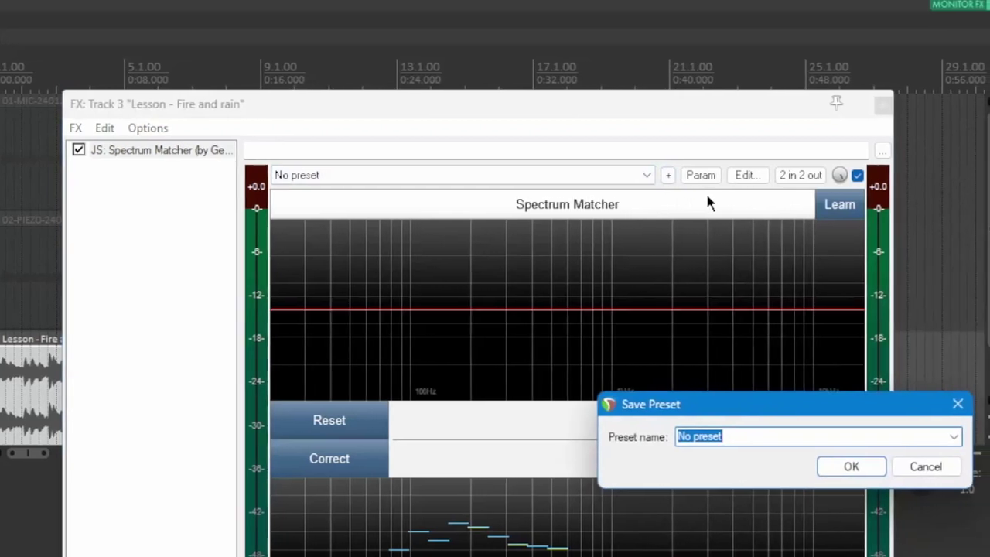
type("Taylor Capo 3")
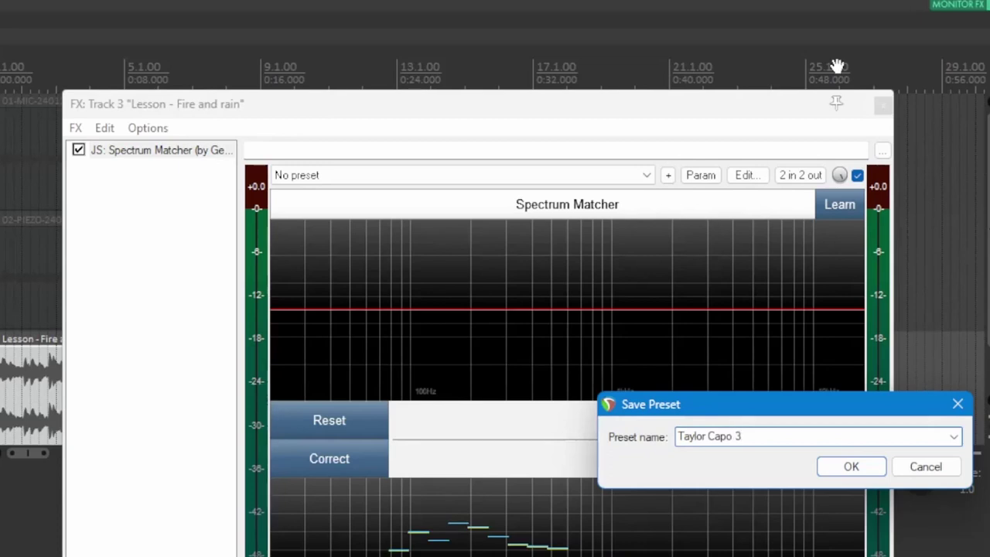
left_click(841, 468)
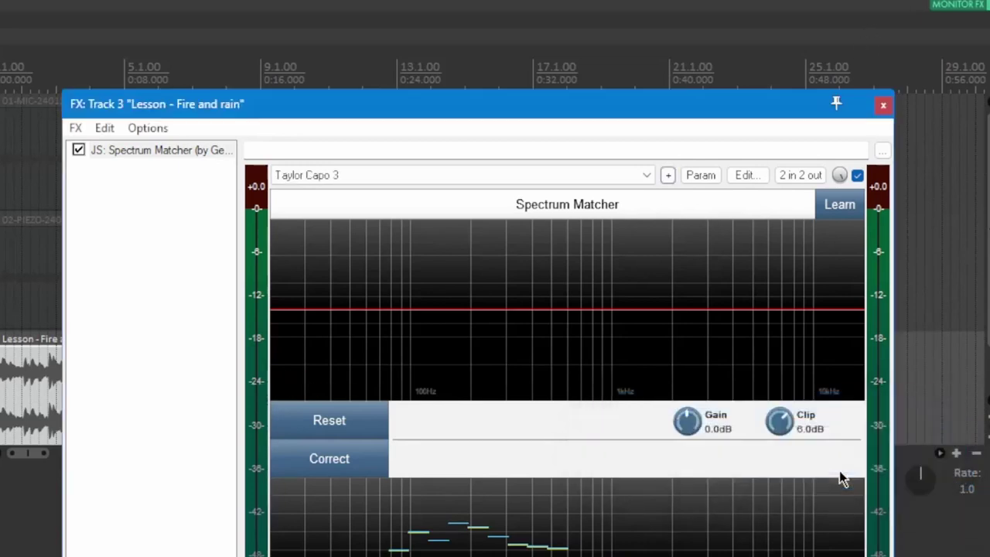
left_click(884, 106)
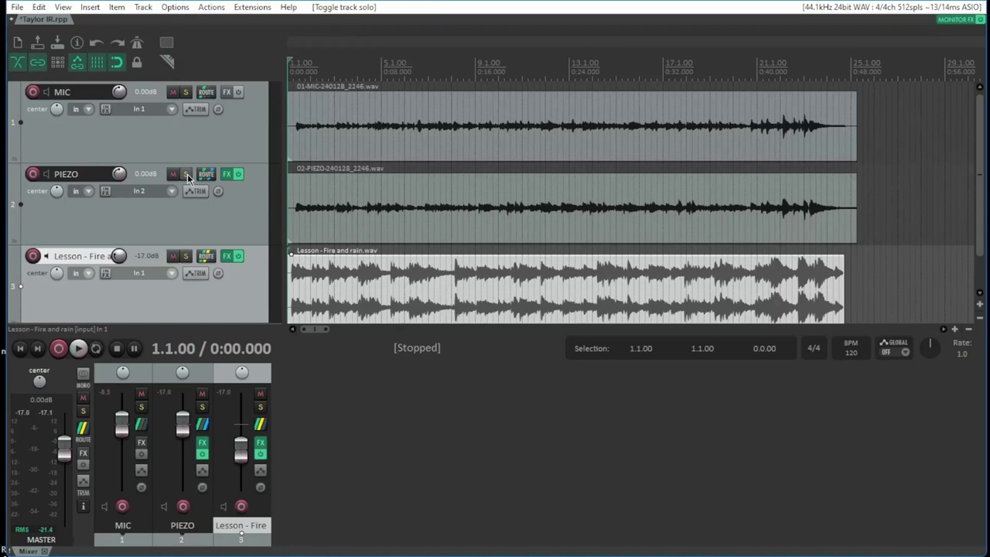
- Solo the PIEZO track, add JS Spectrum Matcher after SPAN, and load its Taylor Capo 3 preset
left_click(187, 176)
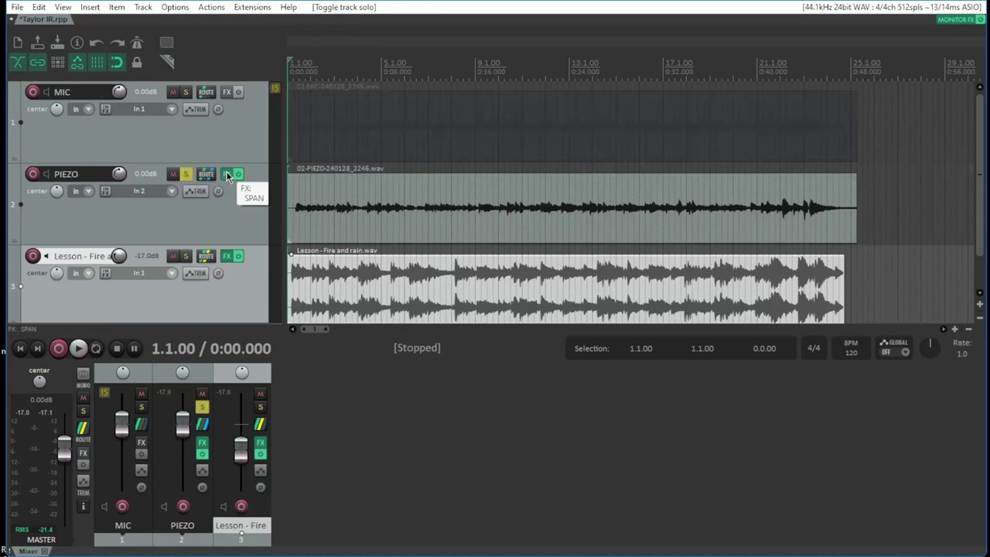
left_click(228, 175)
left_click(234, 492)
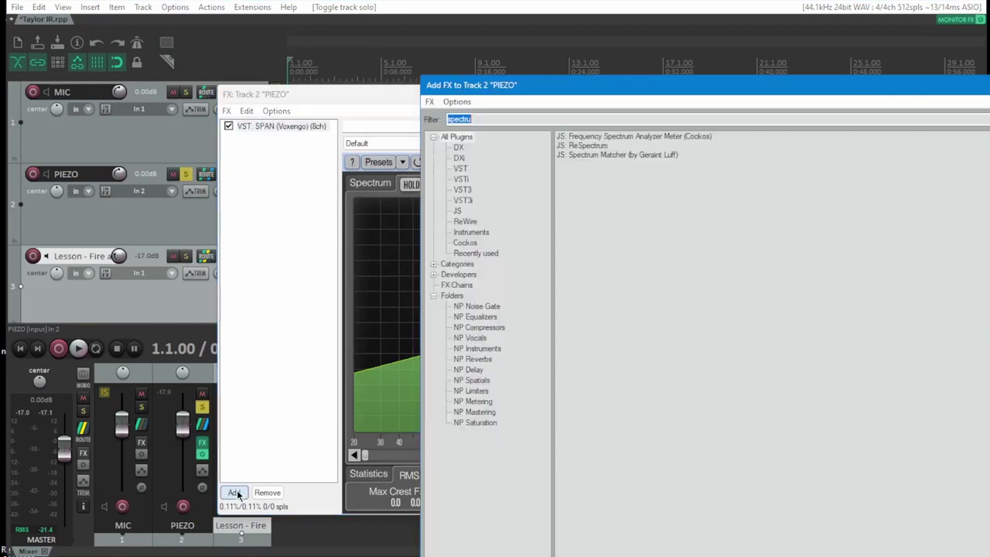
double_click(597, 155)
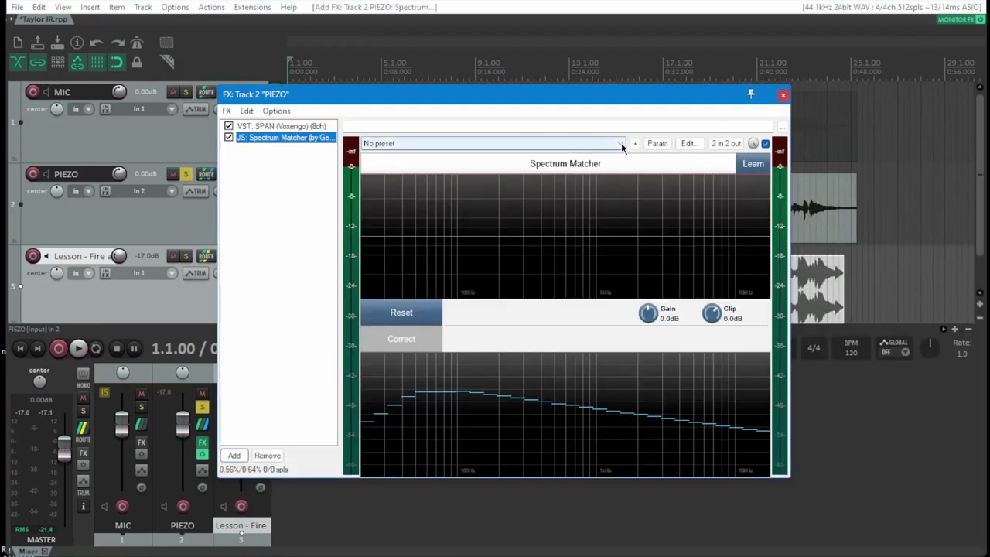
left_click(623, 145)
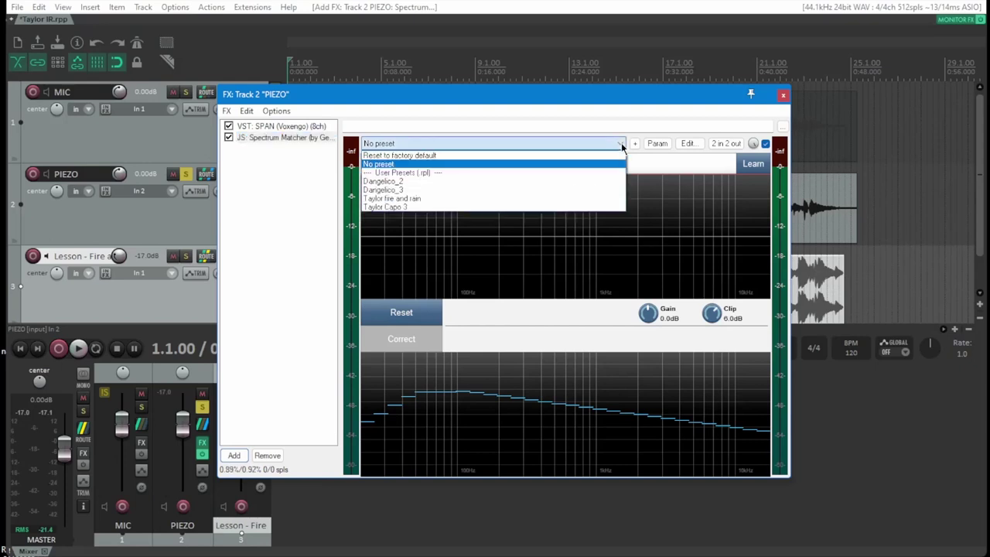
left_click(385, 207)
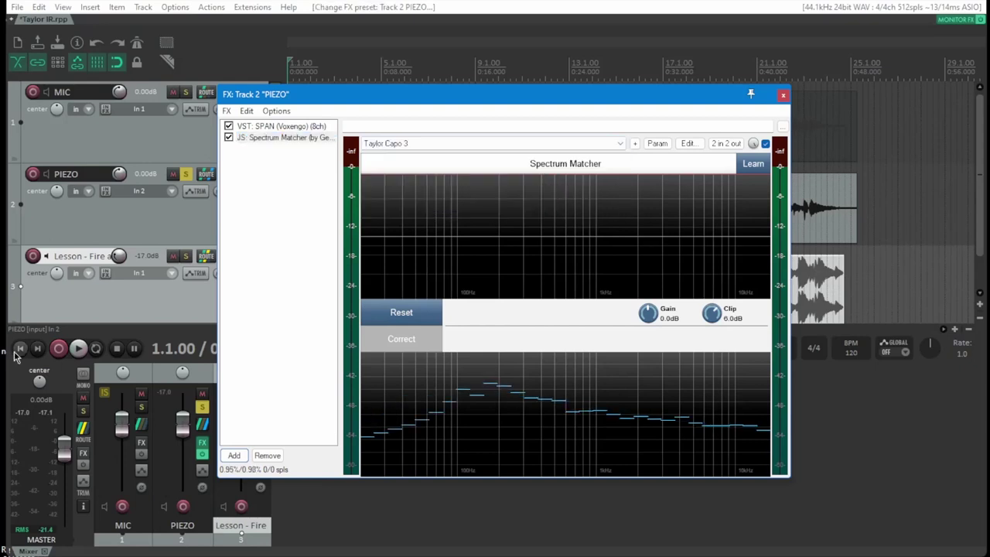
- Play the PIEZO track for Spectrum Matcher to analyse, stop playback, and apply the correction
left_click(78, 349)
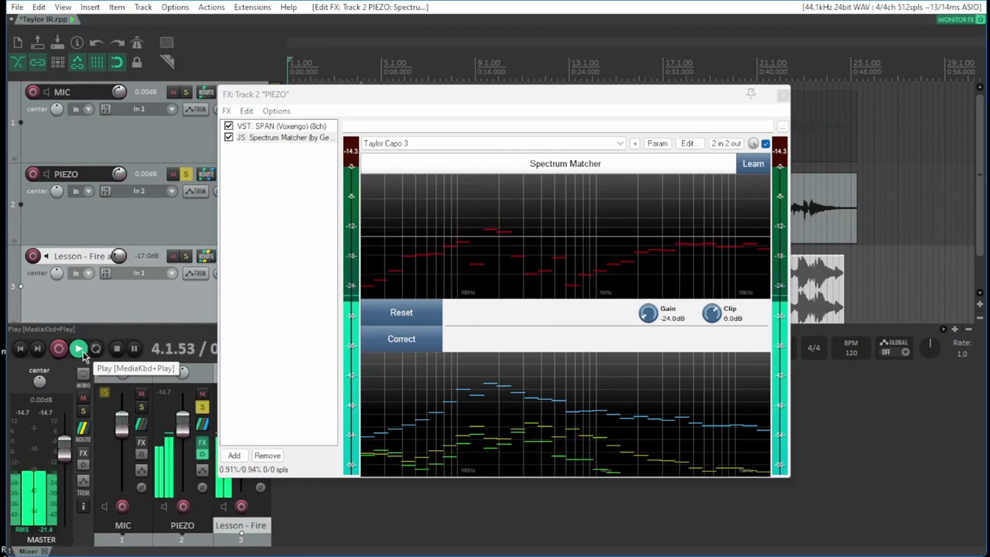
left_click(118, 355)
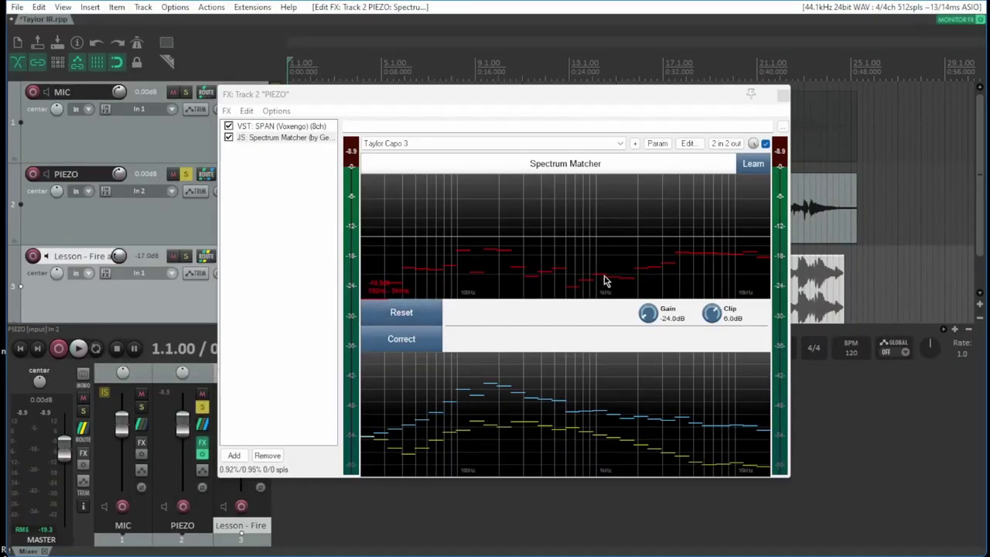
left_click(397, 342)
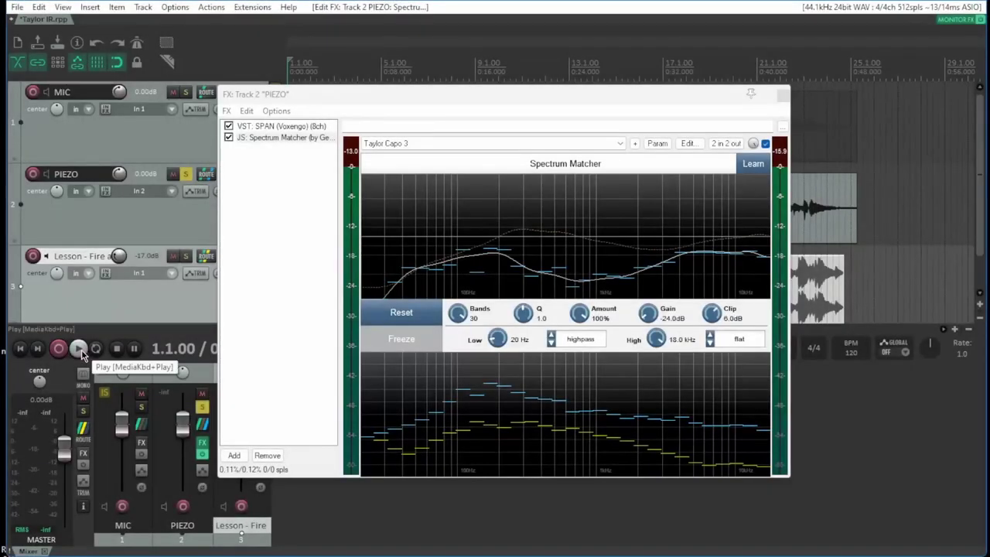
- Play the PIEZO track, compare it with Spectrum Matcher bypassed and re-enabled, and set the plugin's gain to -18.8 dB
left_click(80, 349)
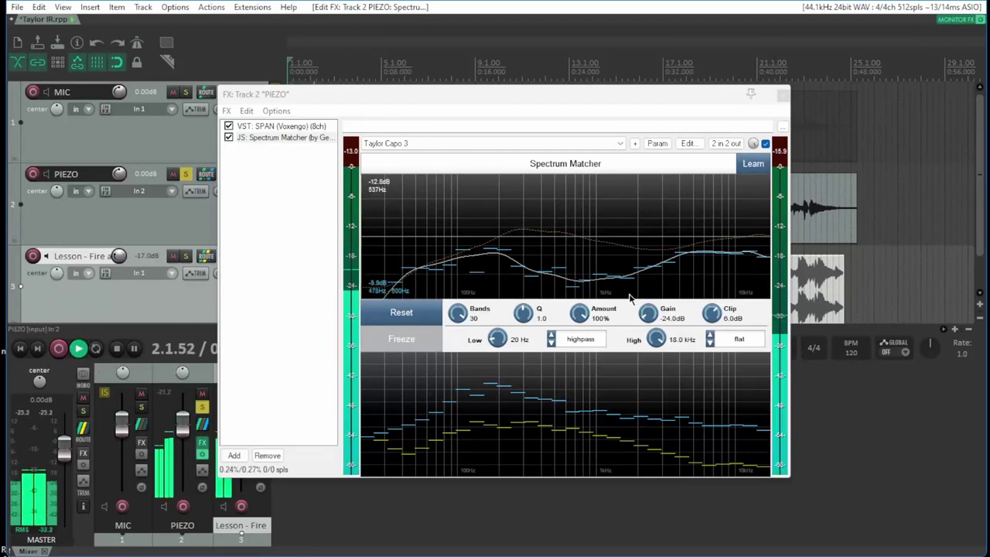
left_click(228, 138)
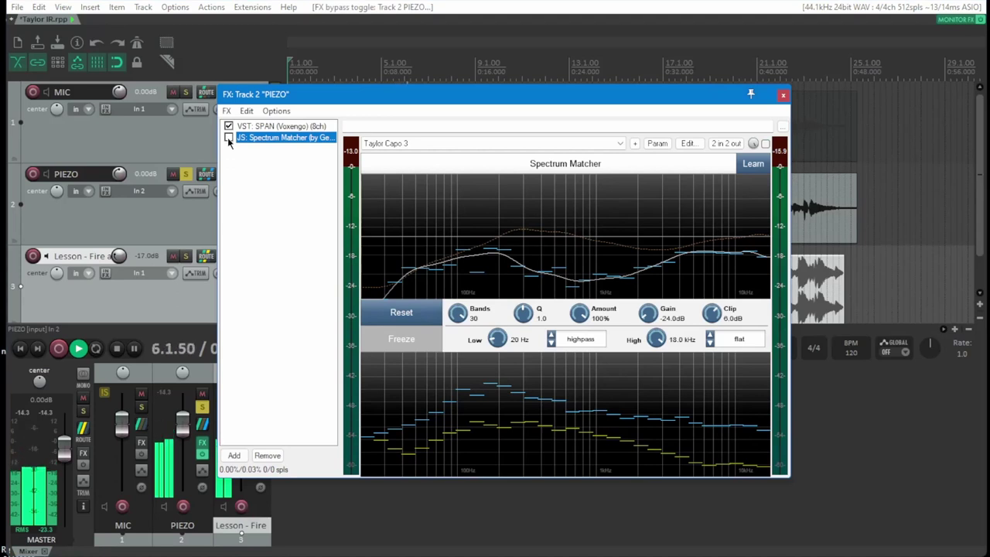
left_click(228, 138)
left_click_drag(646, 316, 648, 309)
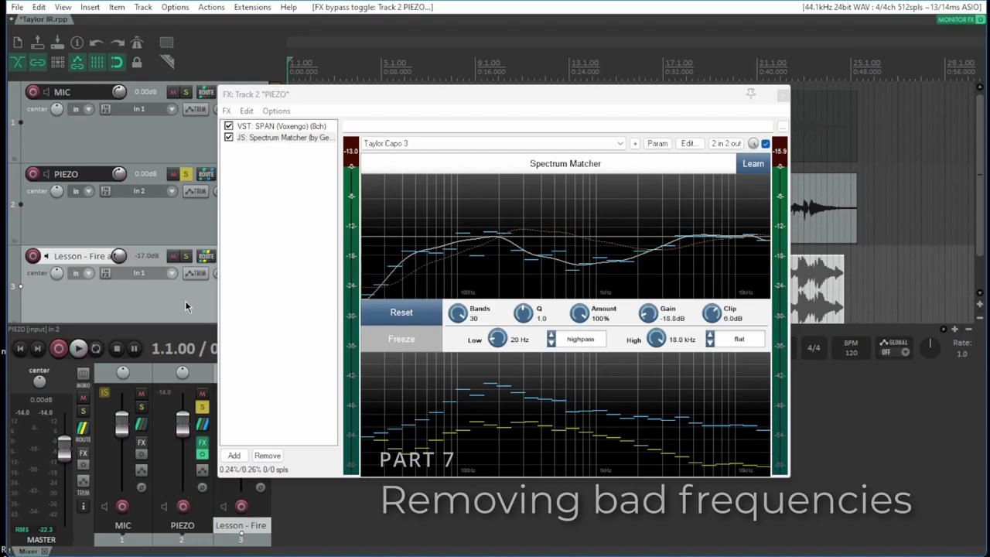
- Add ReaEQ after Spectrum Matcher on the PIEZO track, enlarge its window, and enable the 80 Hz high-pass on band 1
left_click(234, 455)
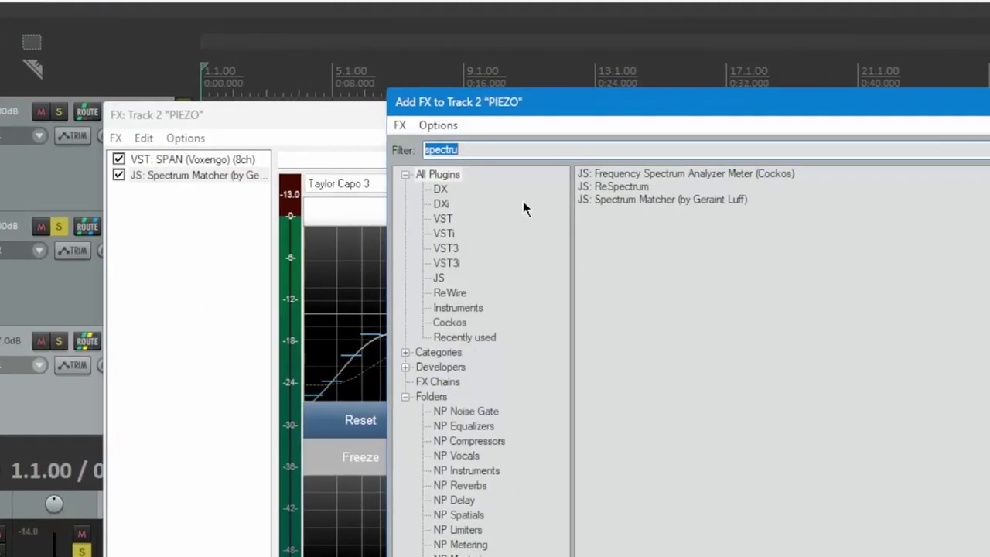
type("real")
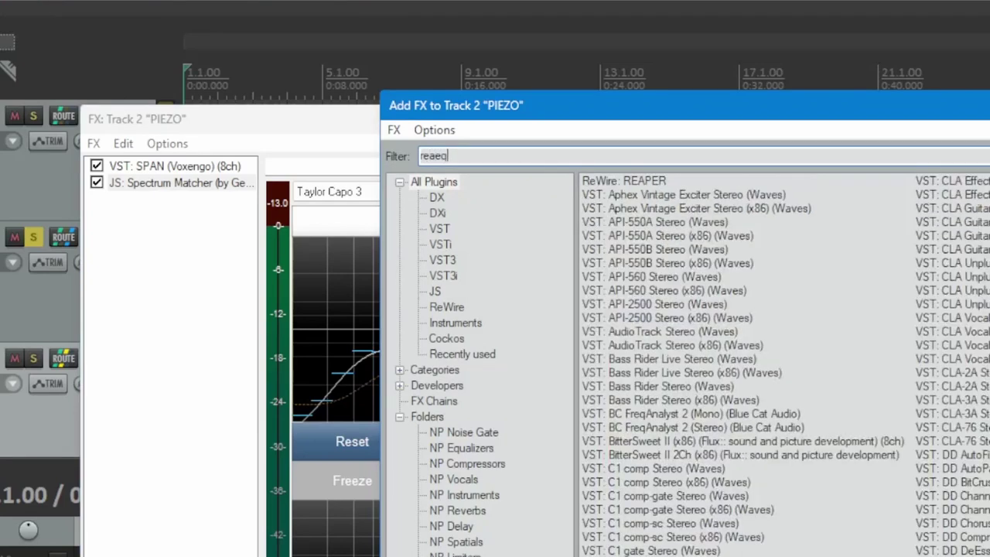
double_click(633, 183)
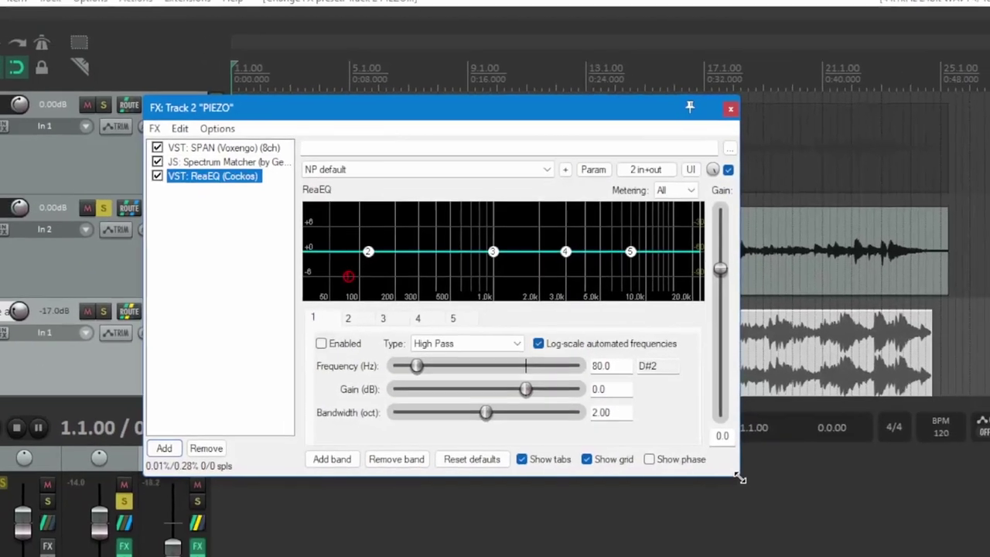
left_click_drag(768, 541, 989, 556)
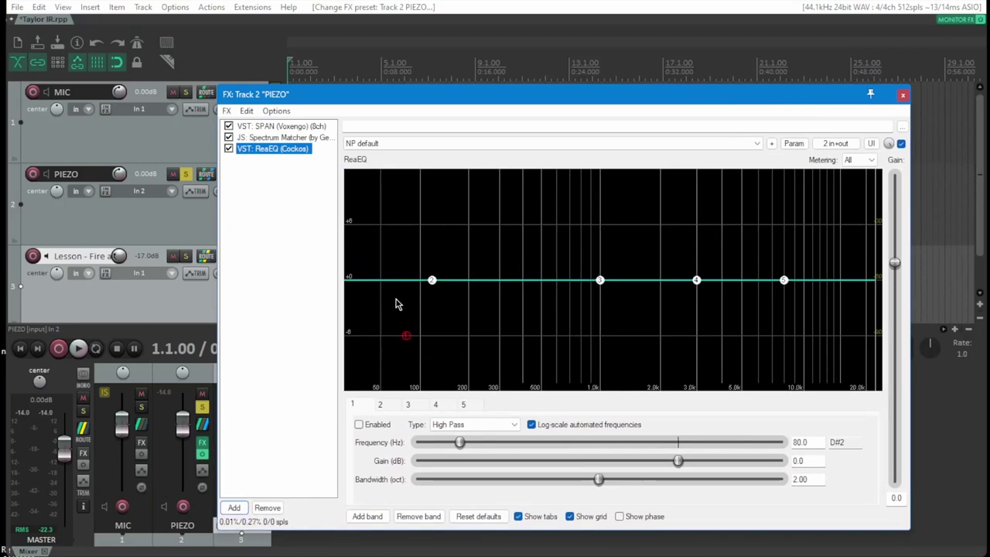
left_click(360, 426)
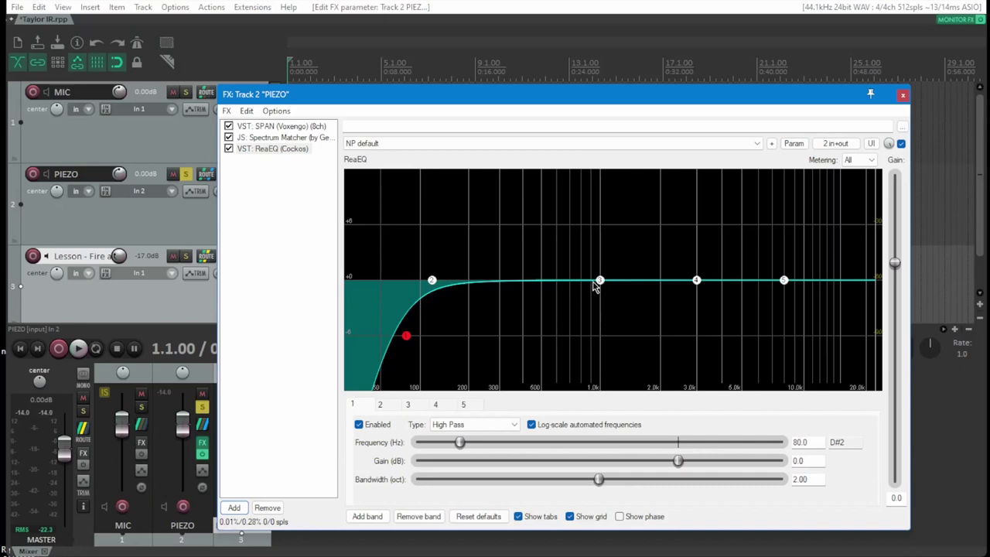
- During playback, sweep ReaEQ band 3 as a 12 dB boost, 0.66 octaves wide, to find the harsh frequency and settle at about 377 Hz
left_click(20, 347)
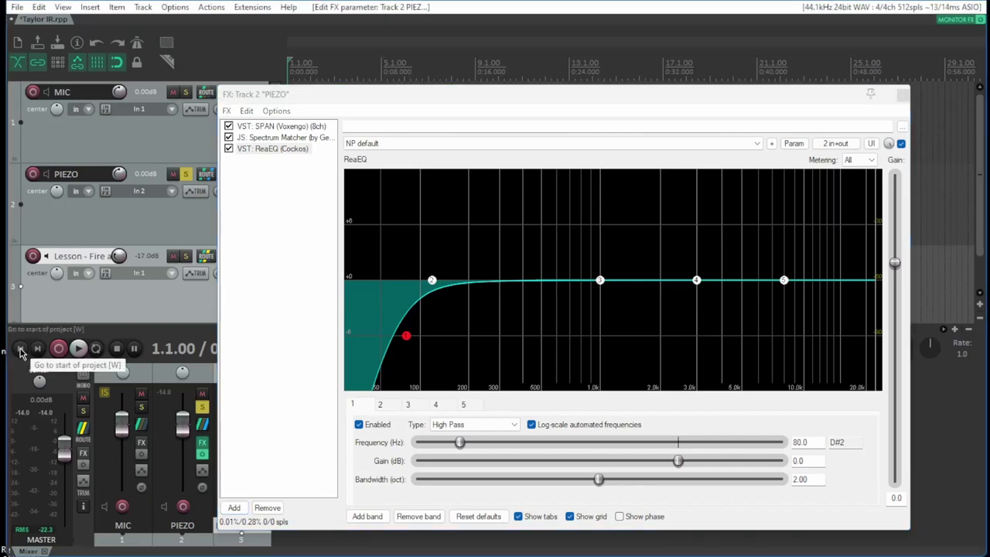
left_click(79, 350)
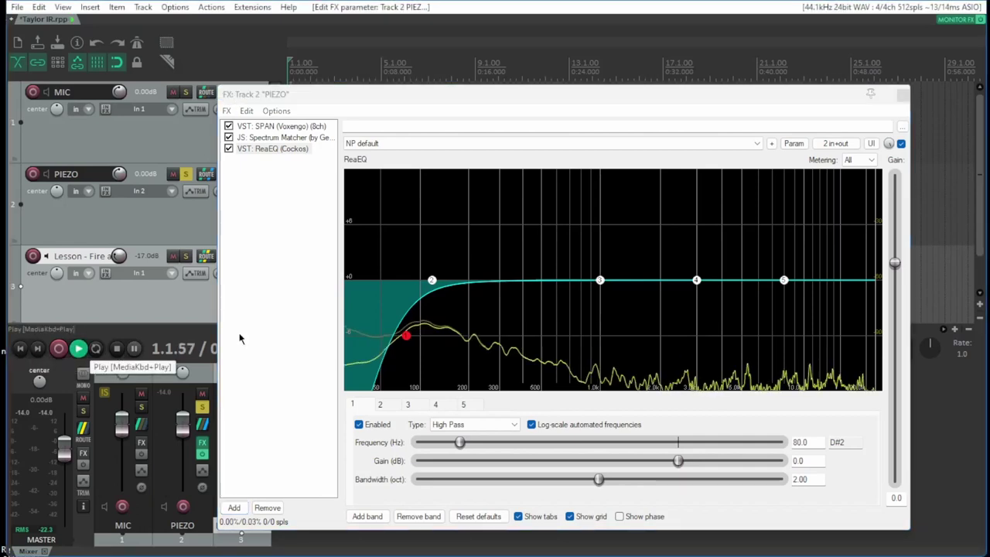
left_click(599, 280)
left_click_drag(599, 280, 525, 215)
left_click_drag(598, 478, 477, 479)
left_click_drag(525, 216, 516, 176)
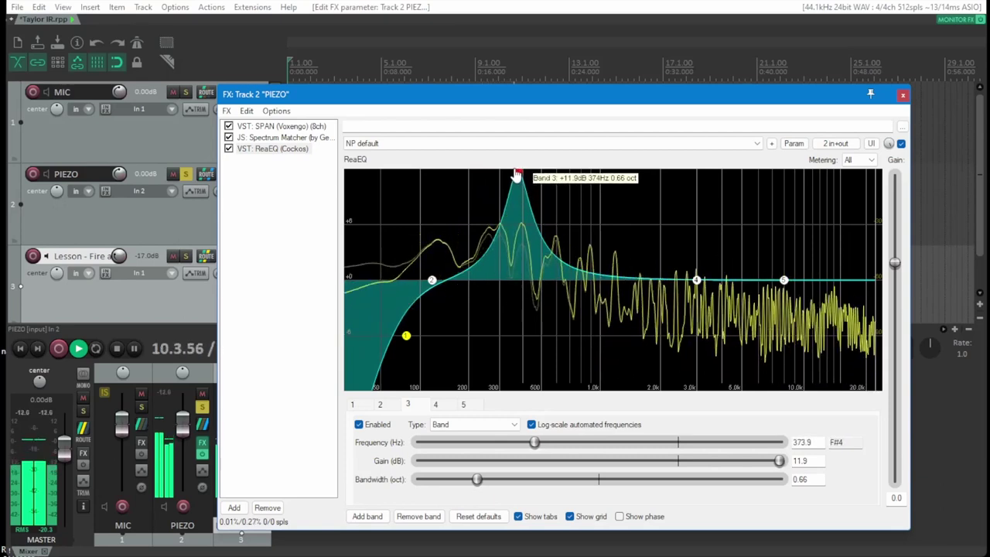
left_click_drag(517, 177, 517, 175)
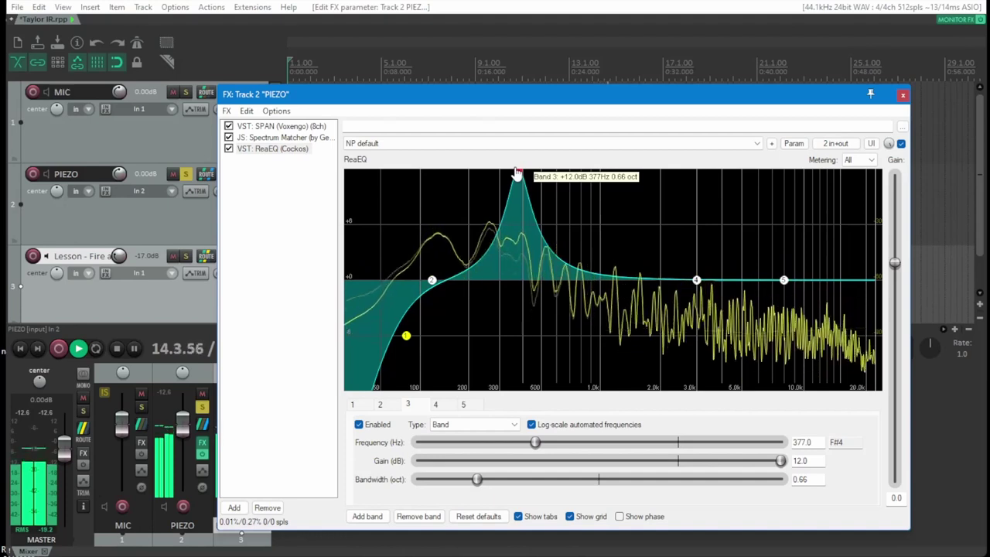
left_click(117, 348)
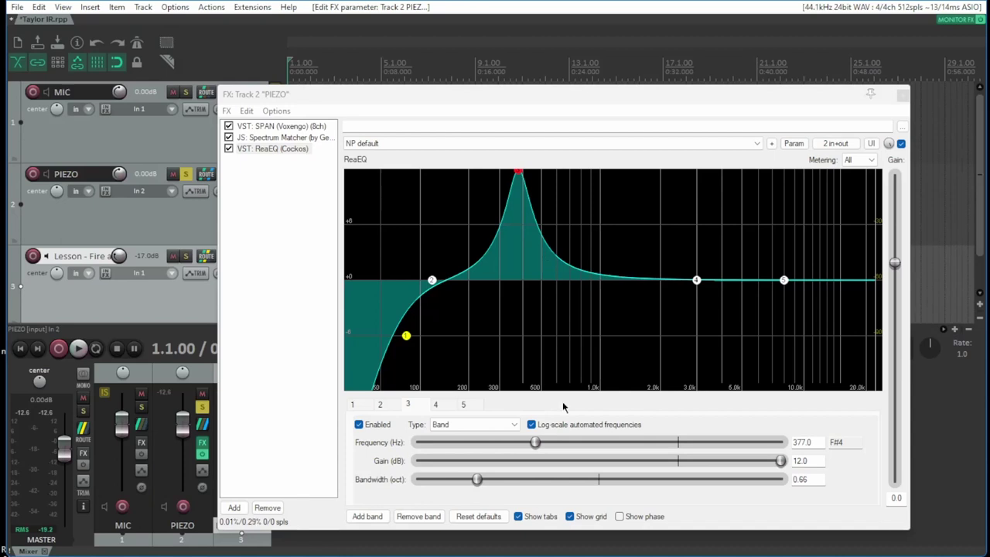
- Turn band 3 into a cut of -2.8 dB with a bandwidth of 0.44 octaves
left_click_drag(781, 462, 656, 464)
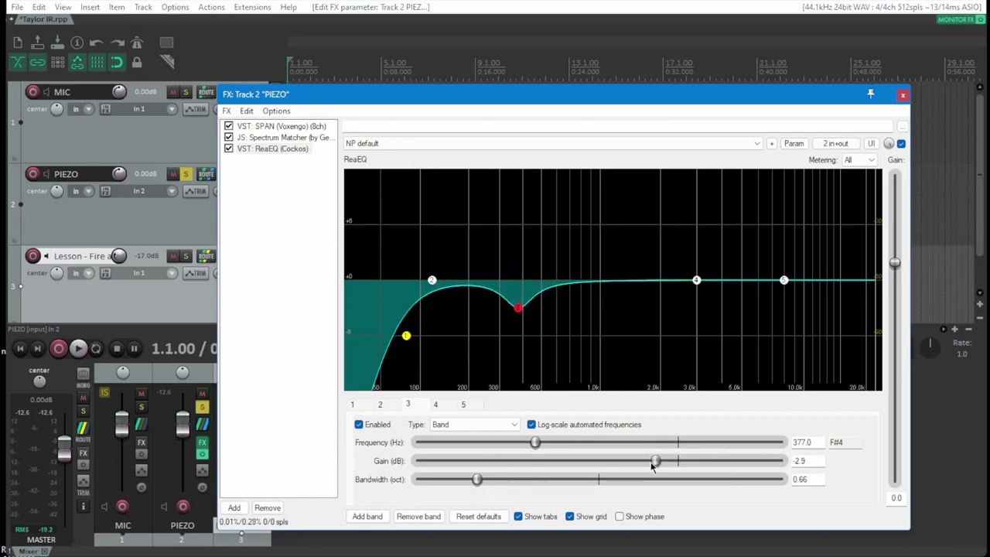
left_click_drag(477, 480, 456, 481)
left_click_drag(653, 462, 657, 463)
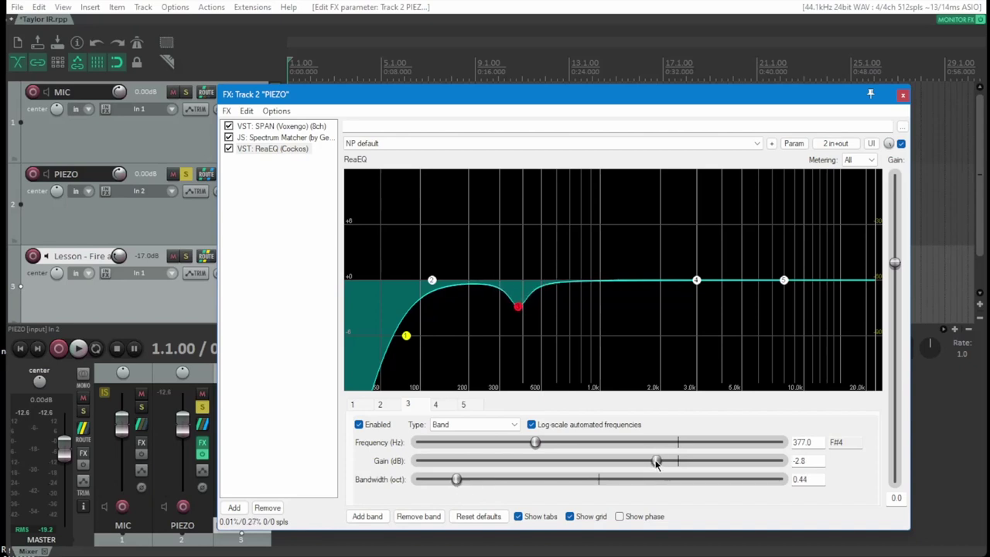
- Sweep a boosted band 4 at 0.47 octaves during playback to about 910 Hz, stop, and cut it to -2.6 dB
left_click(91, 353)
left_click(79, 348)
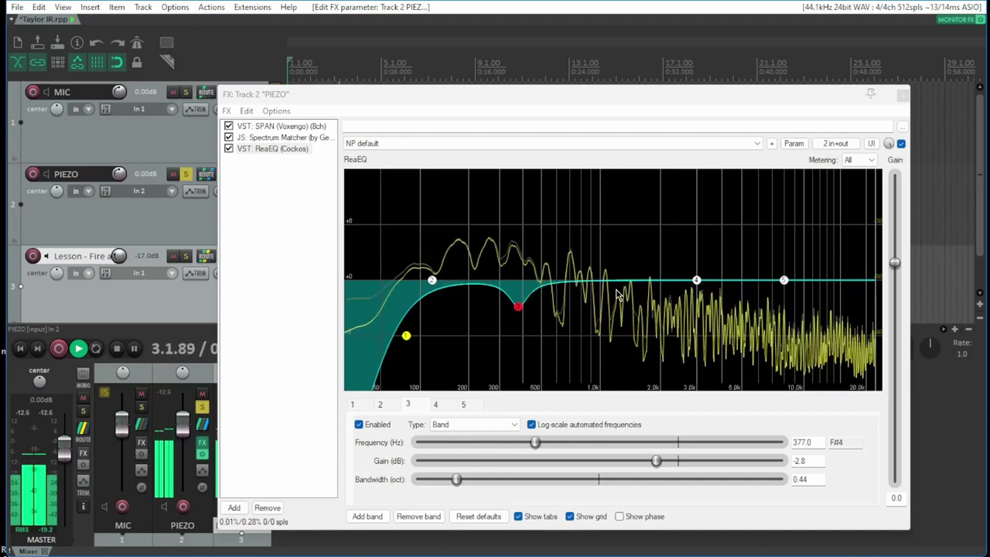
left_click_drag(697, 283, 642, 191)
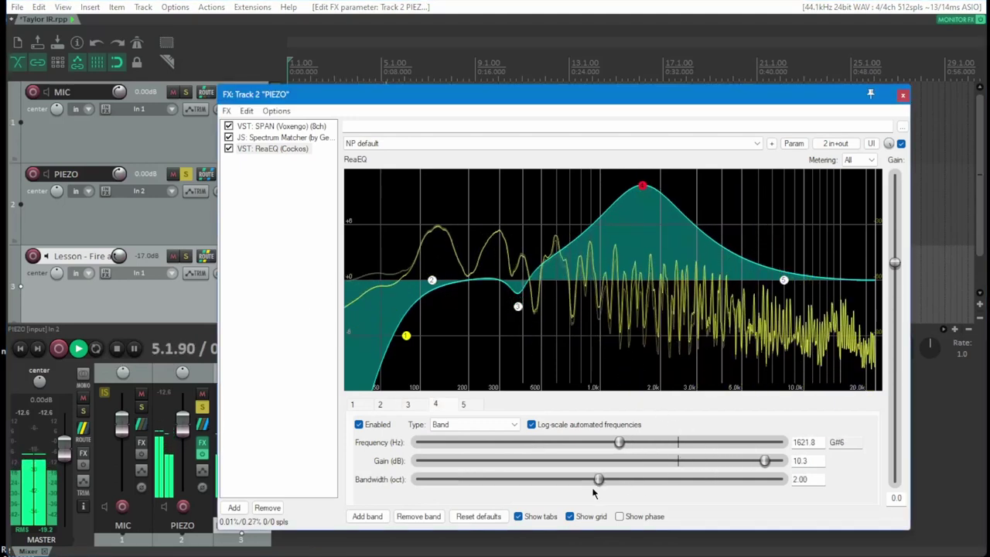
left_click_drag(598, 480, 460, 480)
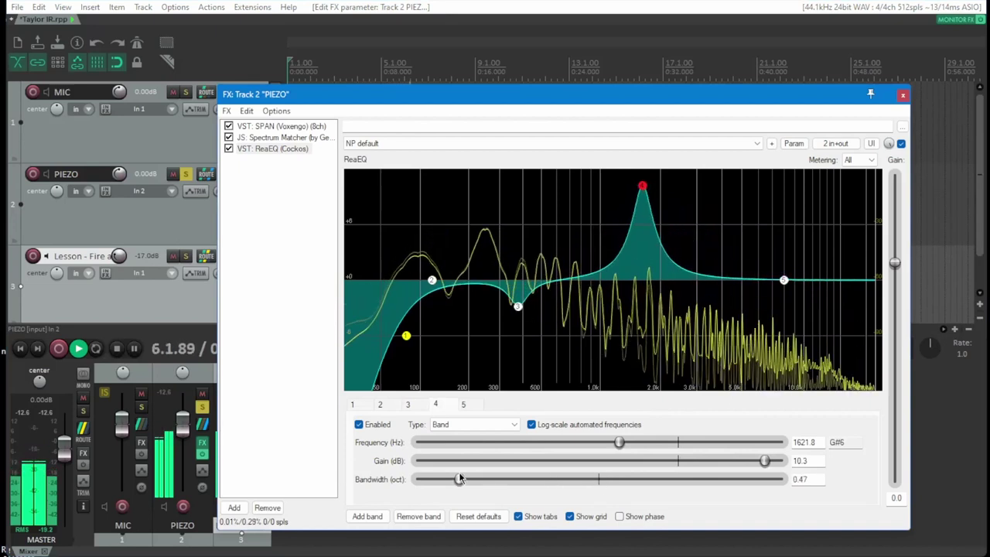
left_click_drag(642, 186, 593, 167)
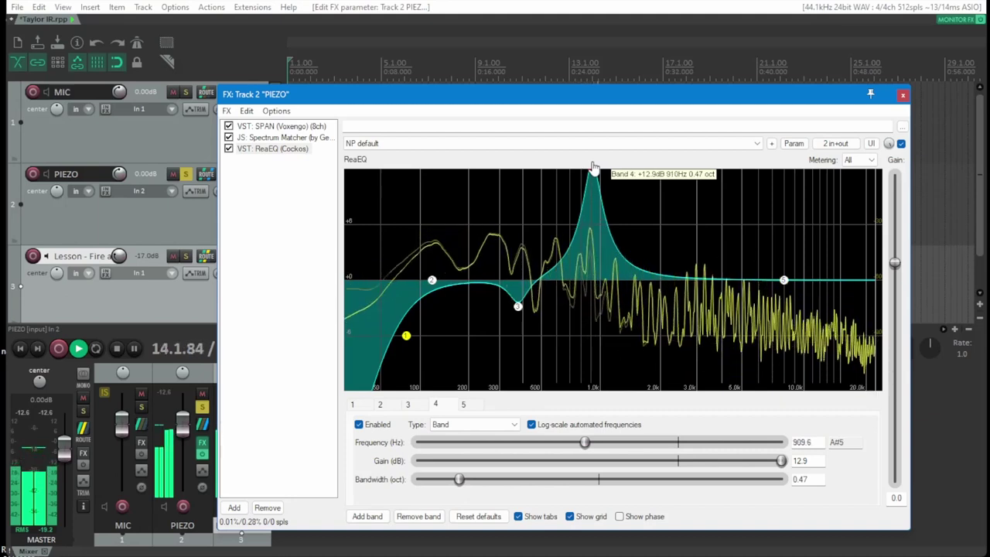
left_click(116, 348)
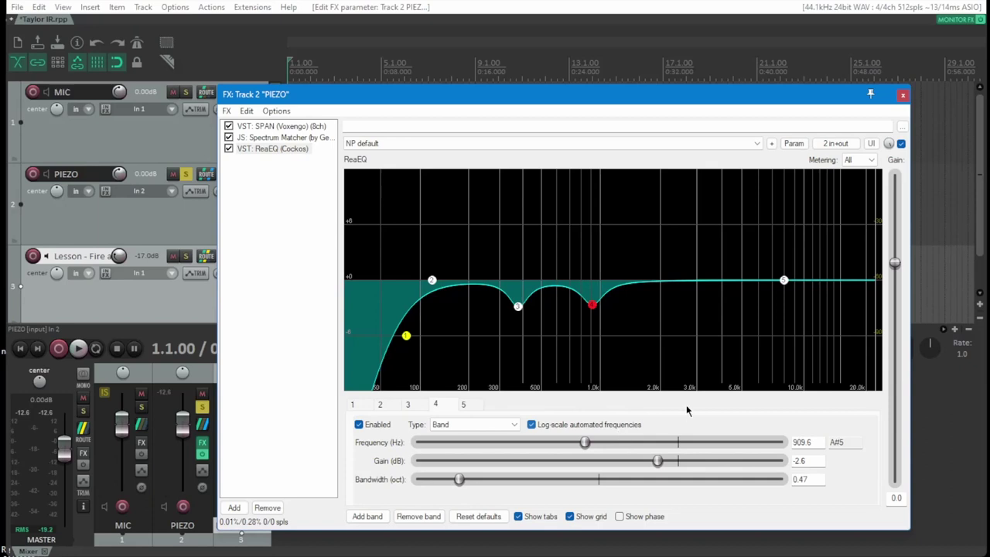
- Raise the band 5 high shelf to 3.3 dB at about 4978 Hz and narrow its bandwidth to 1.19 octaves
mouse_move(784, 284)
left_click_drag(784, 285, 741, 254)
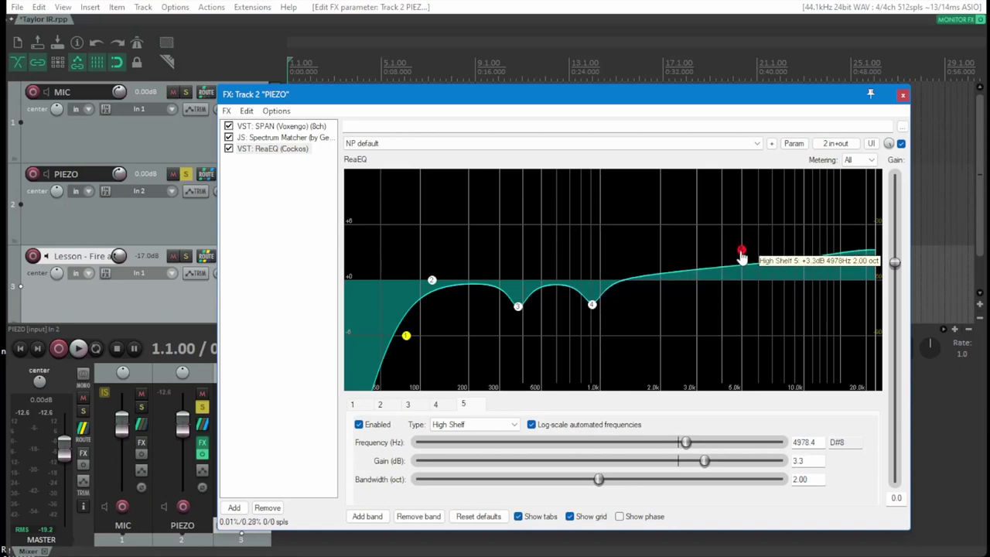
left_click(517, 425)
left_click(506, 451)
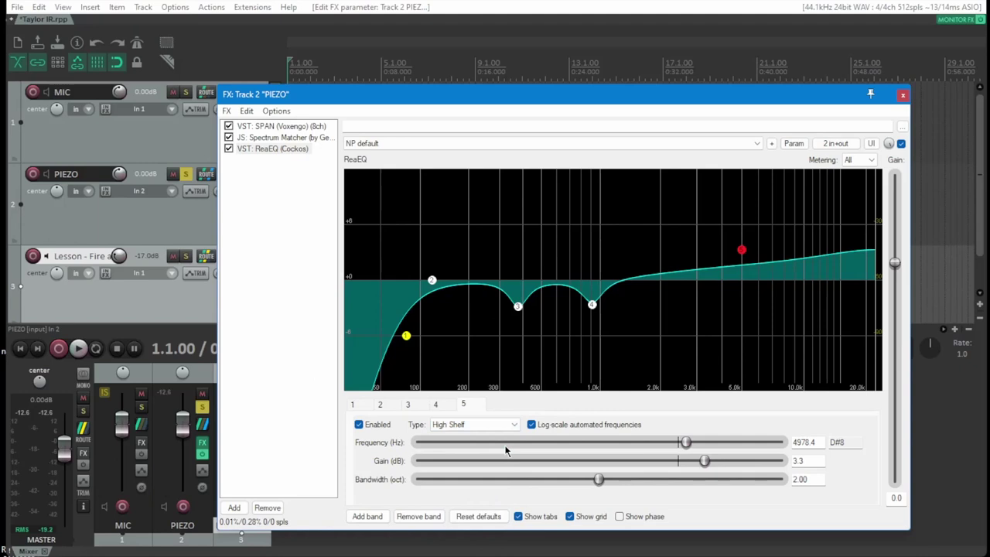
left_click_drag(600, 480, 526, 478)
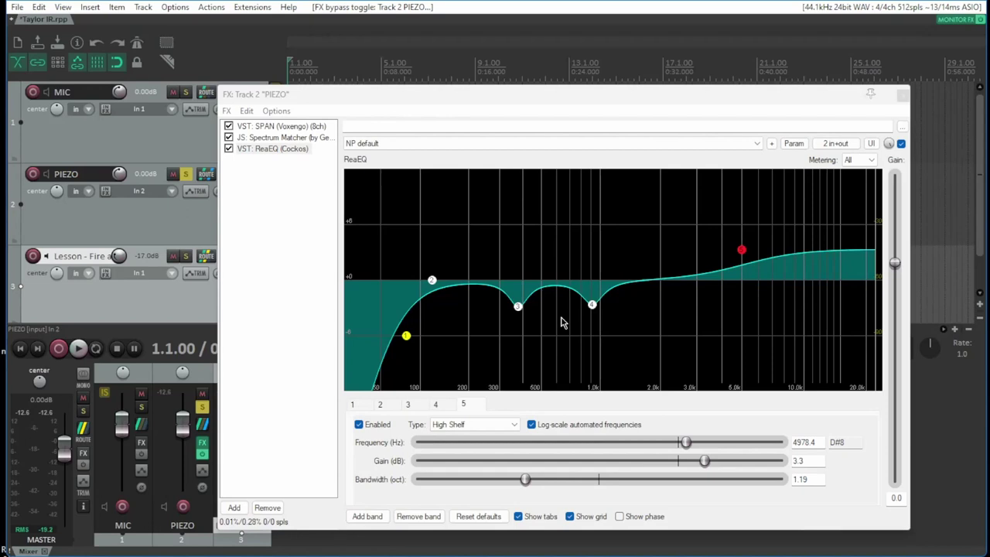
- Add Slate Digital Fresh Air after ReaEQ and set Mid Air to 25 and High Air to 20
left_click(233, 508)
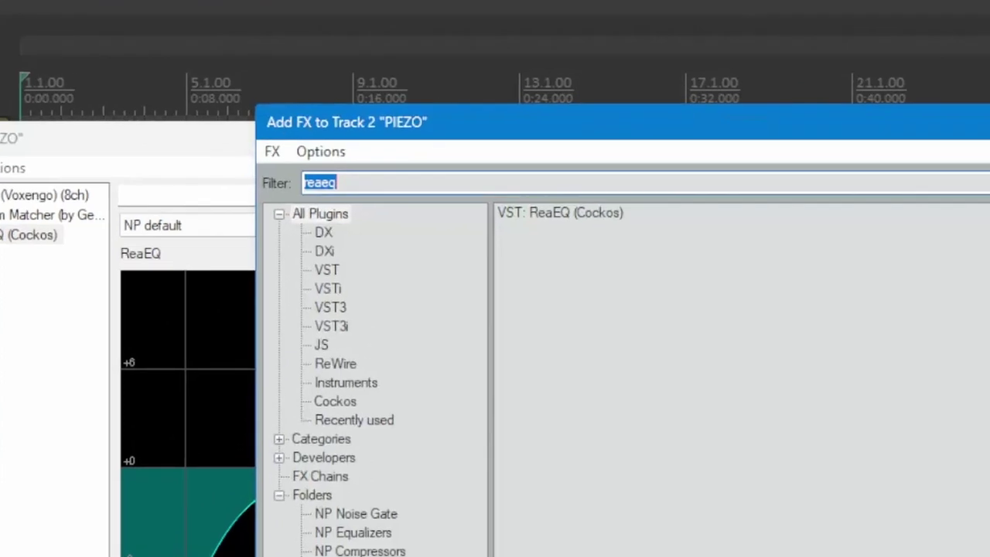
type("fresh")
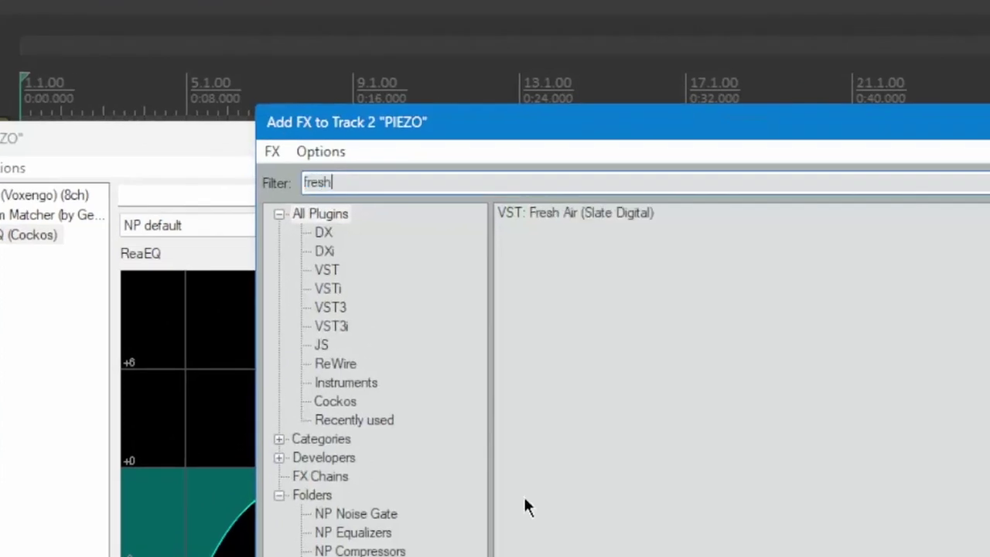
double_click(557, 211)
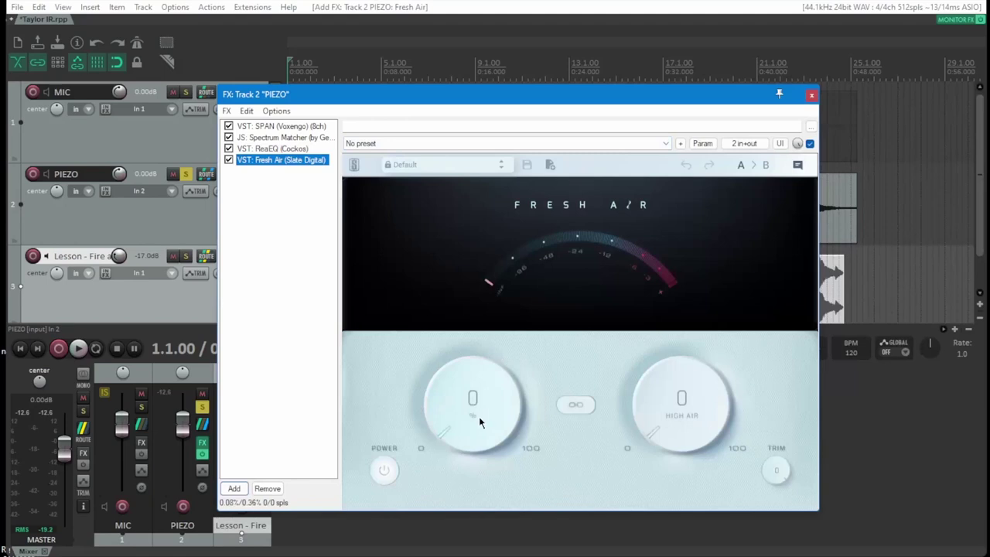
left_click_drag(479, 416, 452, 328)
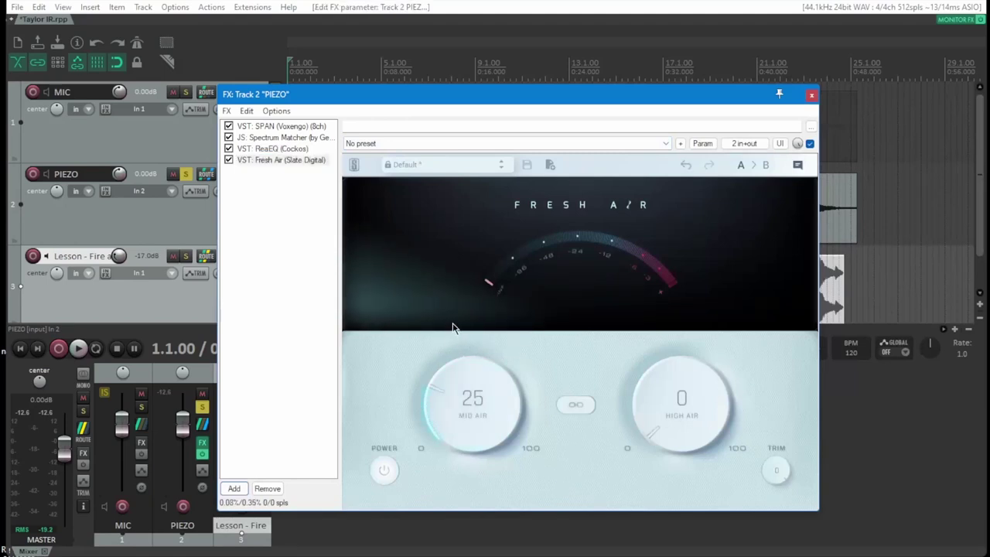
left_click_drag(663, 418, 651, 345)
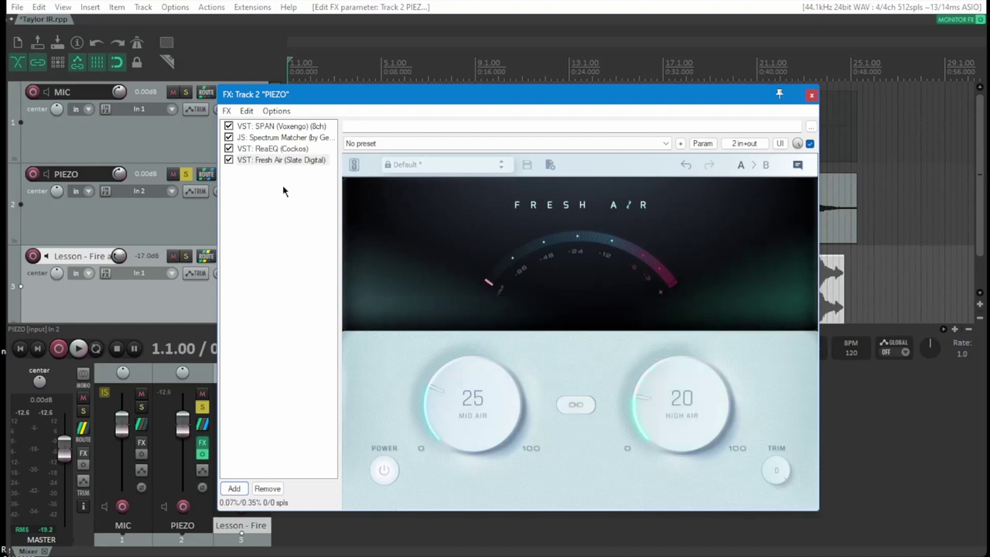
- Play the PIEZO track from the start, comparing the sound with Fresh Air bypassed and re-enabled, and close the effects window
left_click(20, 349)
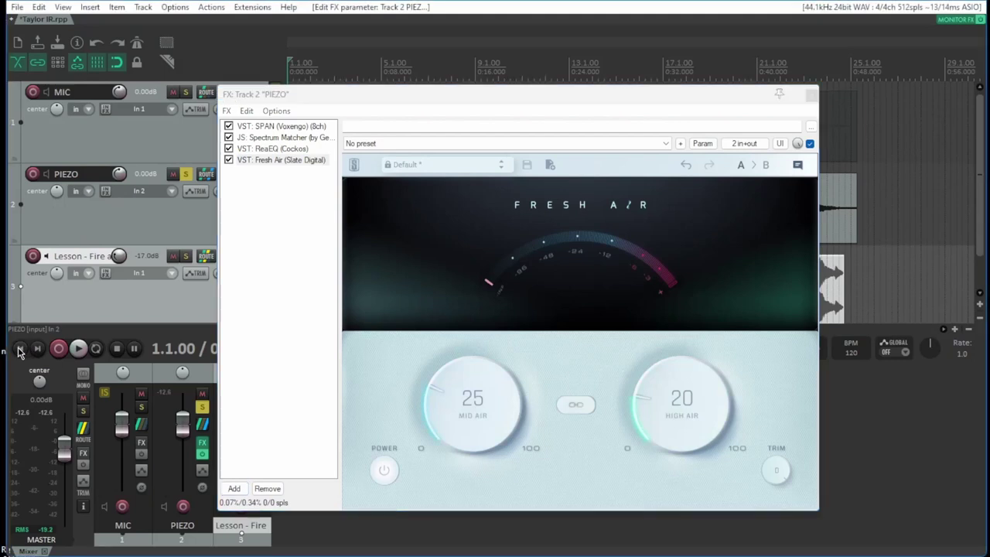
left_click(79, 348)
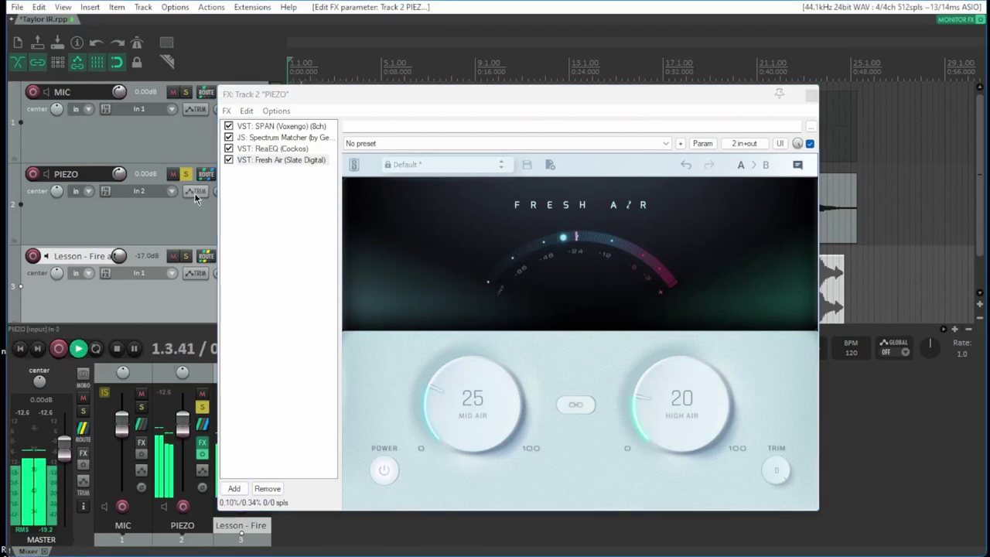
left_click(228, 158)
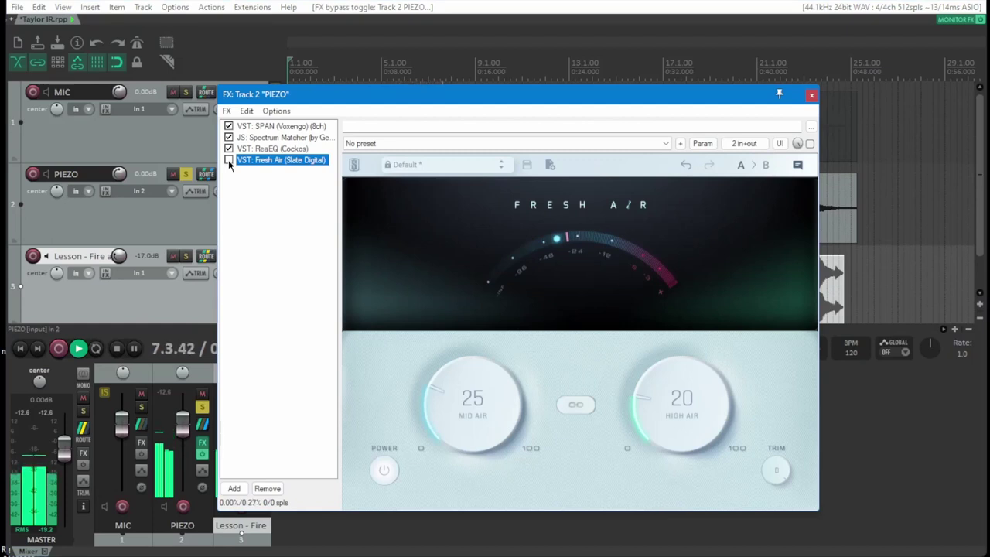
left_click(229, 160)
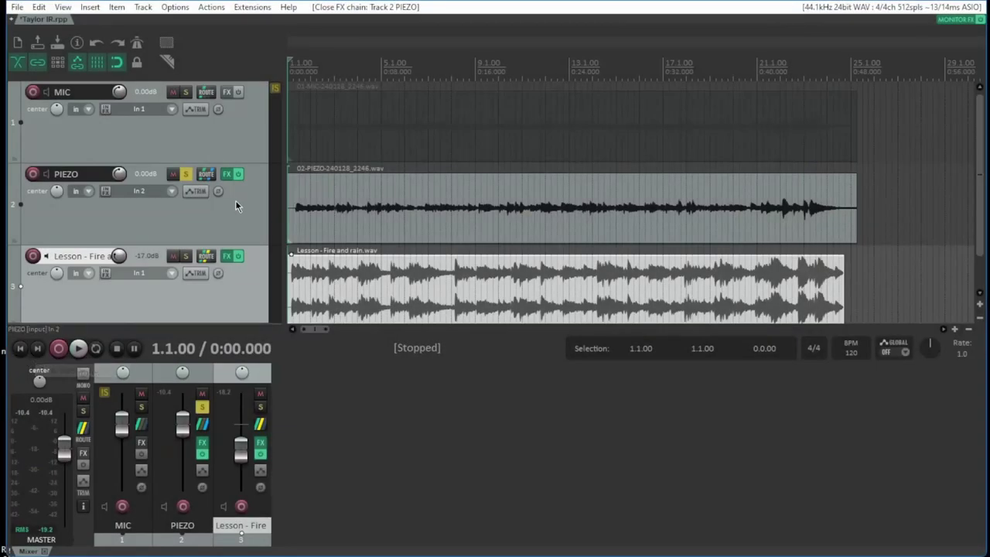
- Compare the PIEZO track during playback with its whole effects chain disabled and re-enabled
left_click(238, 175)
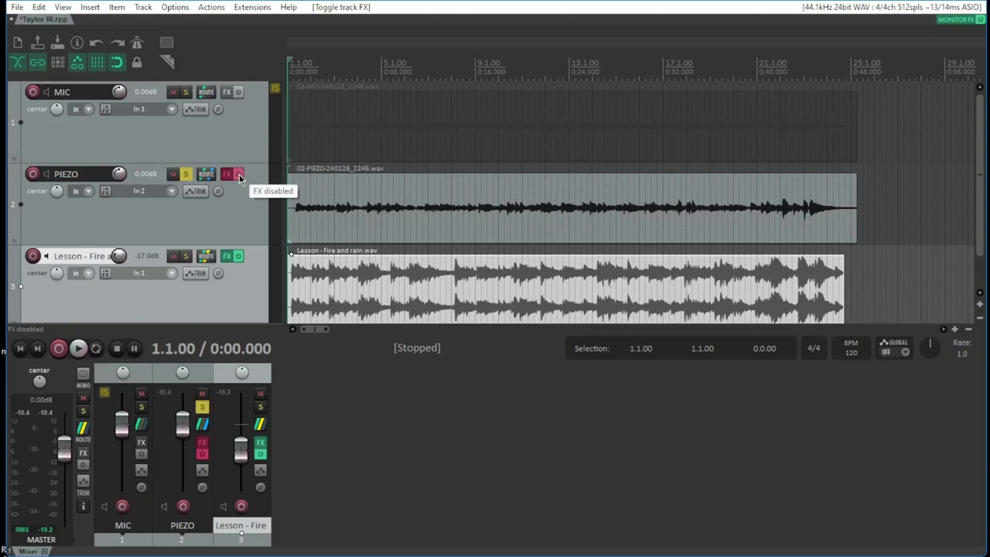
key("space")
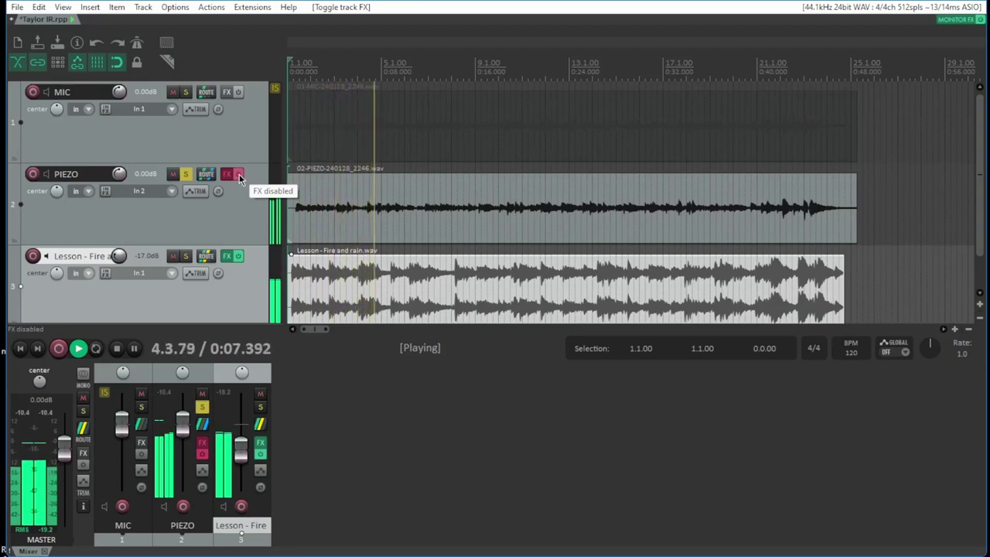
left_click(239, 175)
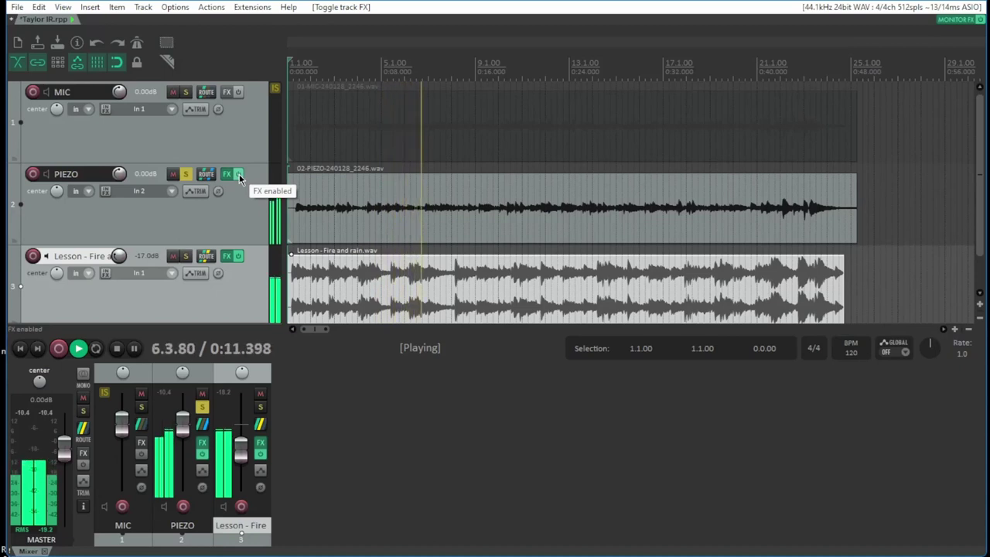
- Stop playback, then duplicate the PIEZO track directly below the original and delete the copy's audio item
left_click(117, 348)
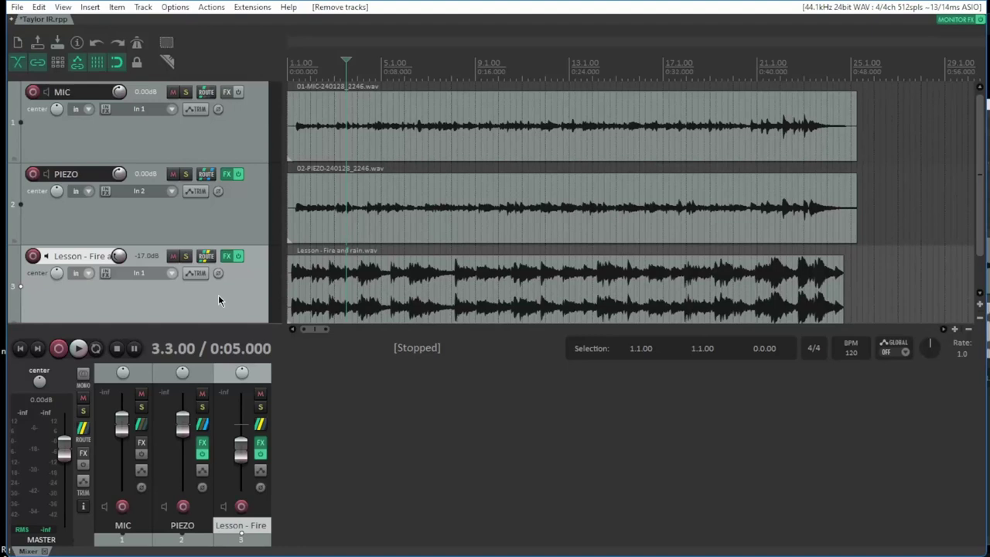
left_click(183, 223)
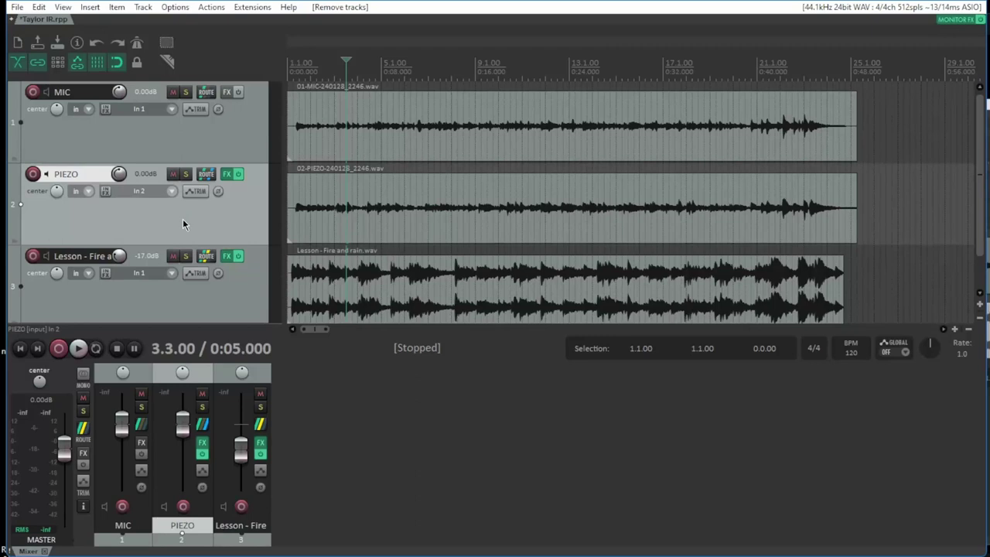
key("ctrl+v")
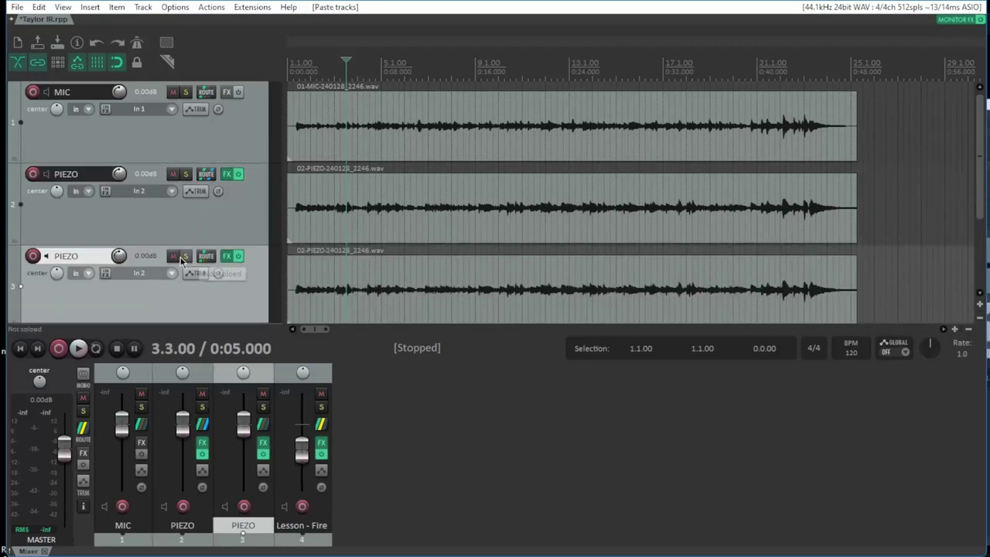
left_click(339, 286)
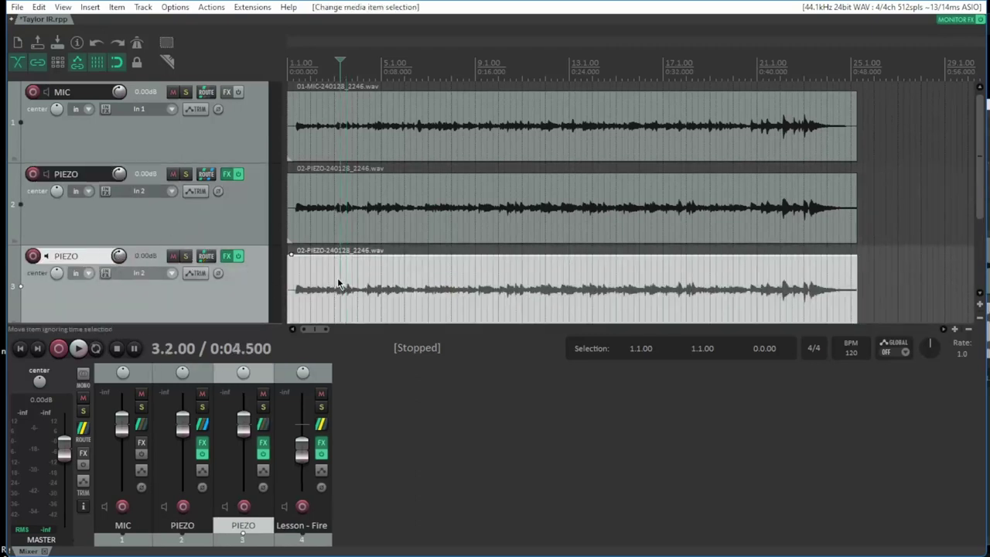
key("Delete")
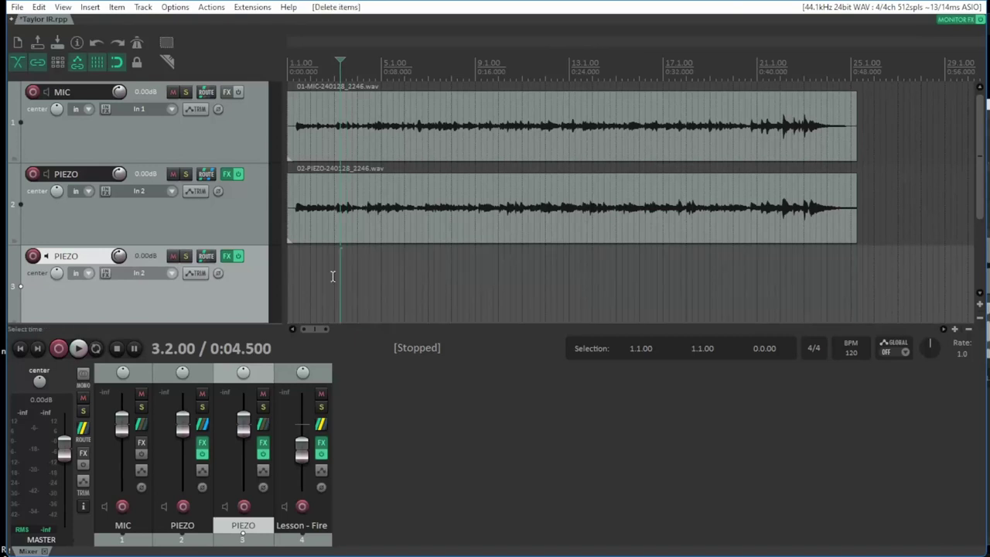
- Rename the empty duplicate of the PIEZO track to SWEEP
double_click(88, 256)
type("SWEE")
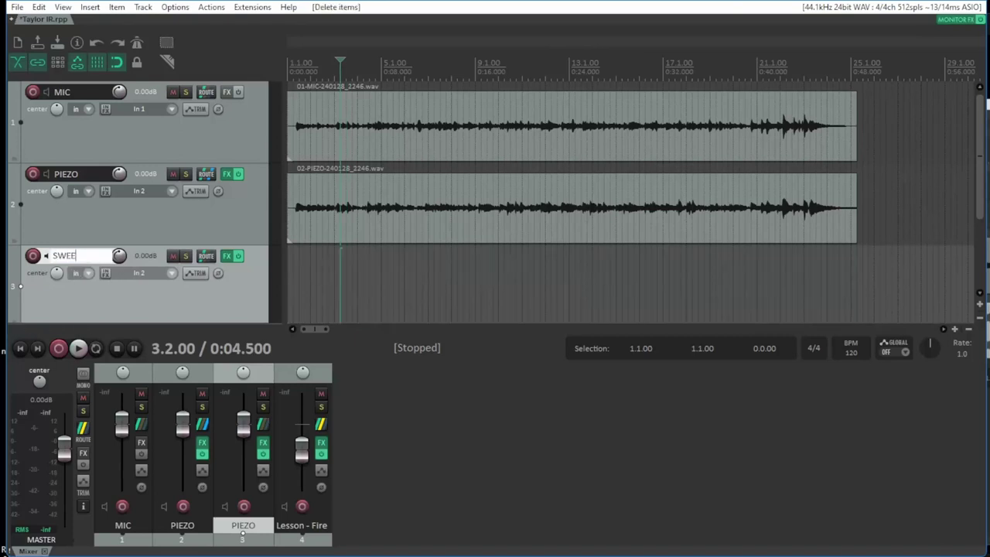
type("P")
key("Return")
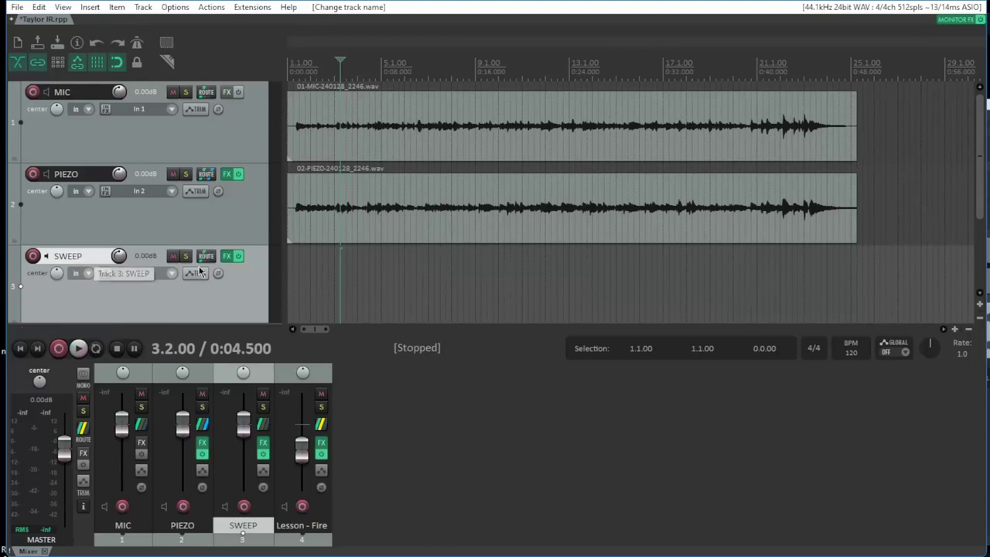
- Remove SPAN from the SWEEP track's effects chain and check the remaining Spectrum Matcher, ReaEQ and Fresh Air effects
right_click(232, 260)
left_click(248, 271)
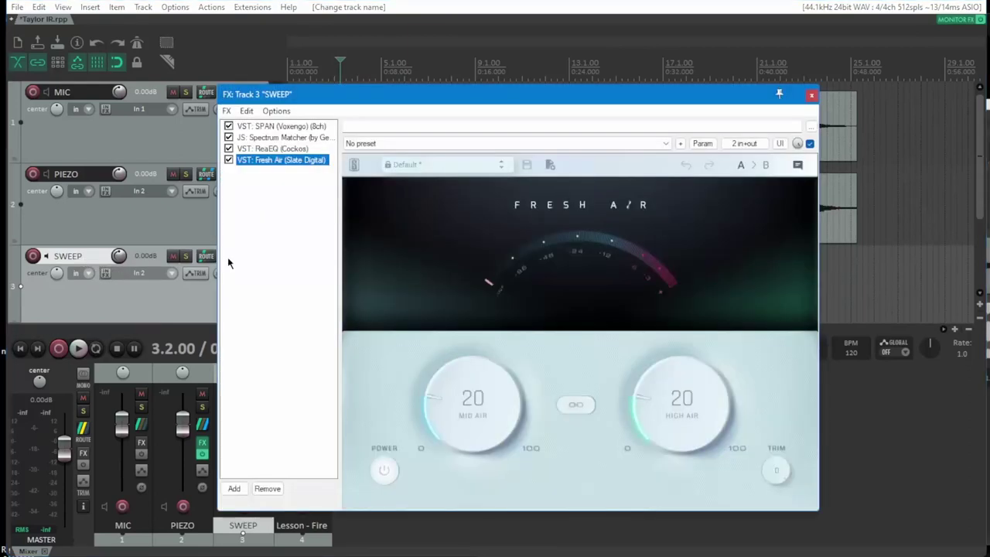
left_click(257, 128)
left_click(268, 492)
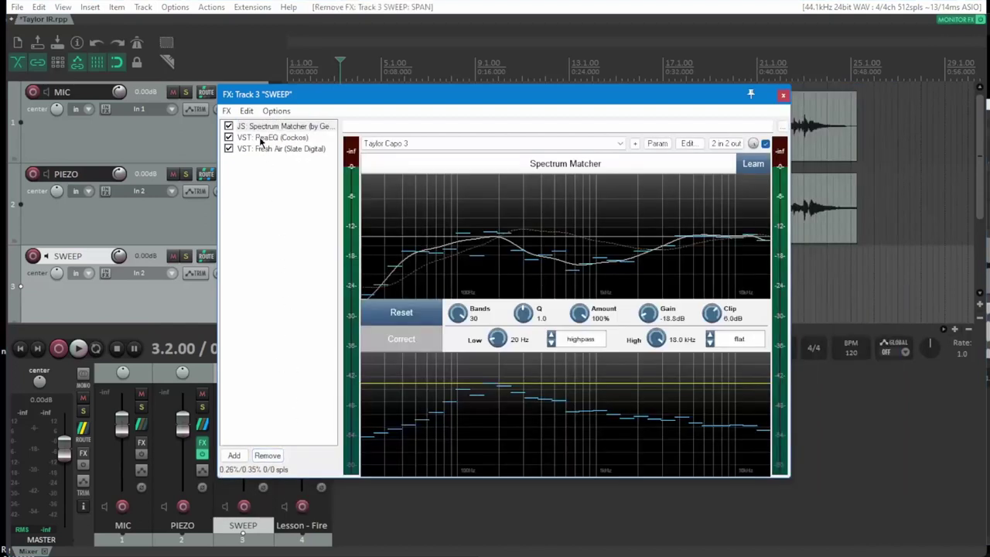
left_click(261, 150)
left_click(264, 128)
left_click(266, 137)
left_click(265, 149)
- Add ReaVerb after Fresh Air on the SWEEP track and give it a File impulse response module without loading a file
left_click(234, 489)
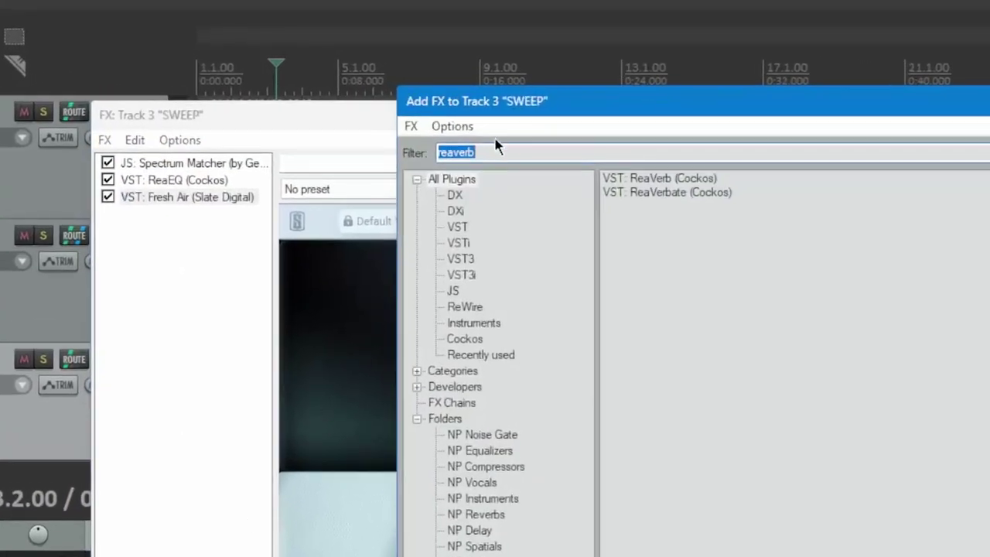
double_click(660, 178)
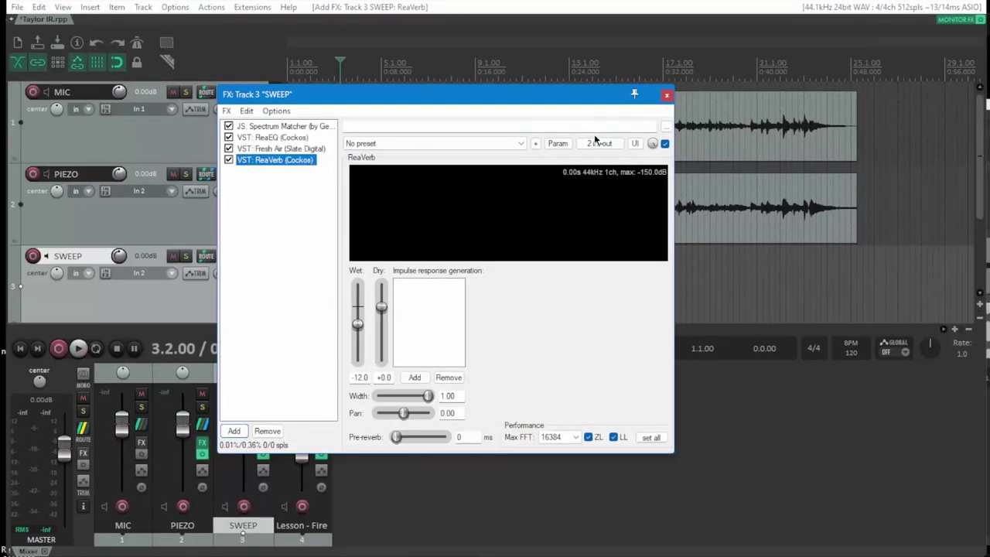
left_click(415, 378)
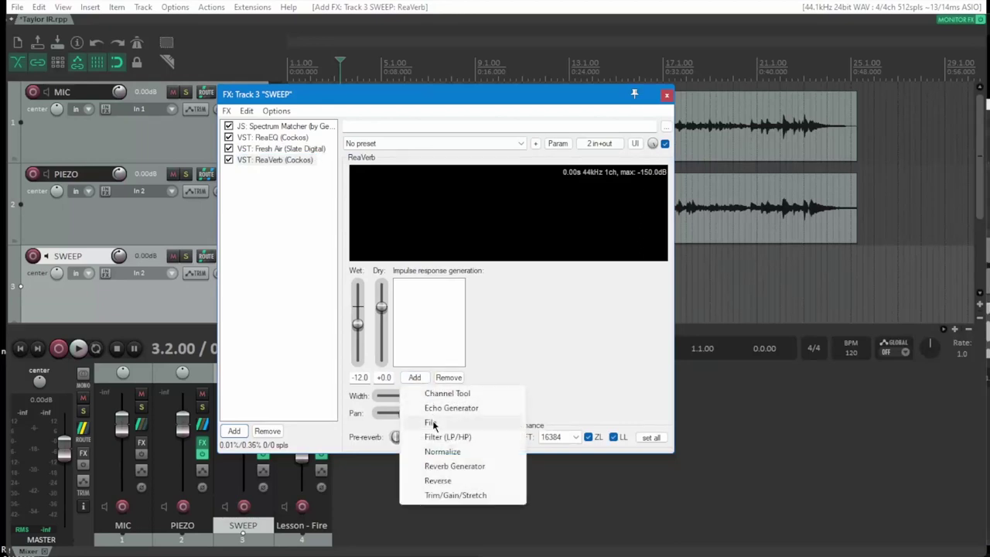
left_click(431, 423)
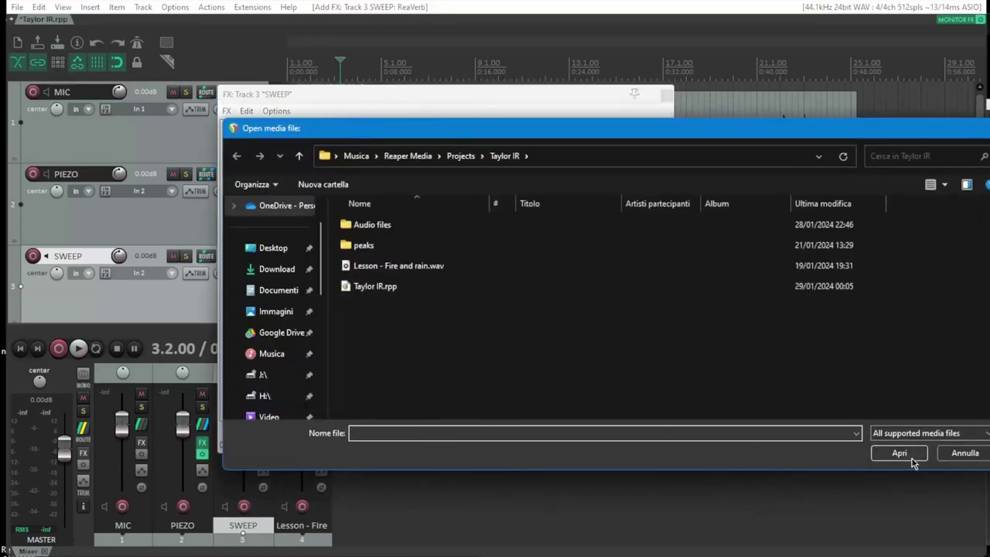
left_click(952, 457)
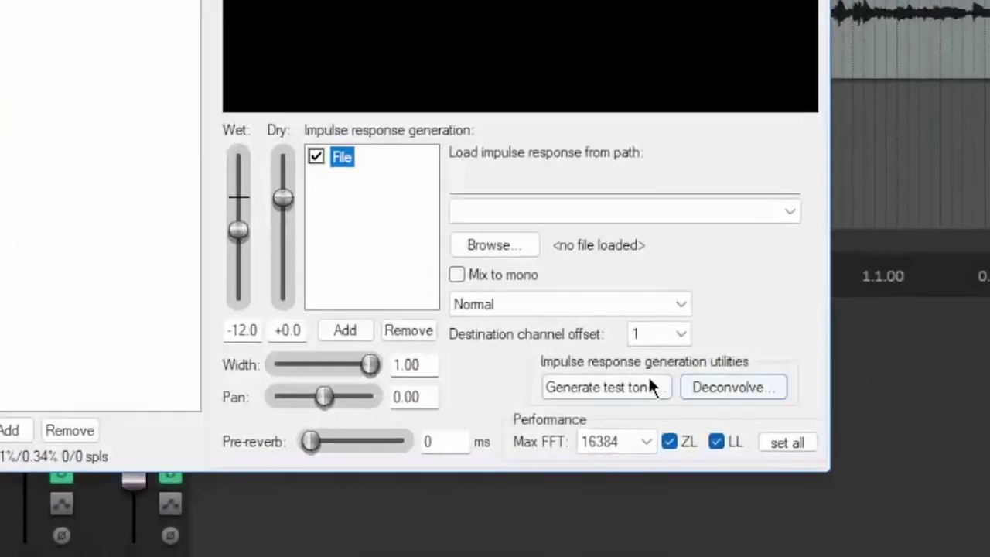
- Generate a ReaVerb test tone saved as sweep.wav with 9.0 s length, 44100 Hz sample rate and 24-bit depth, and close the effects window
left_click(584, 387)
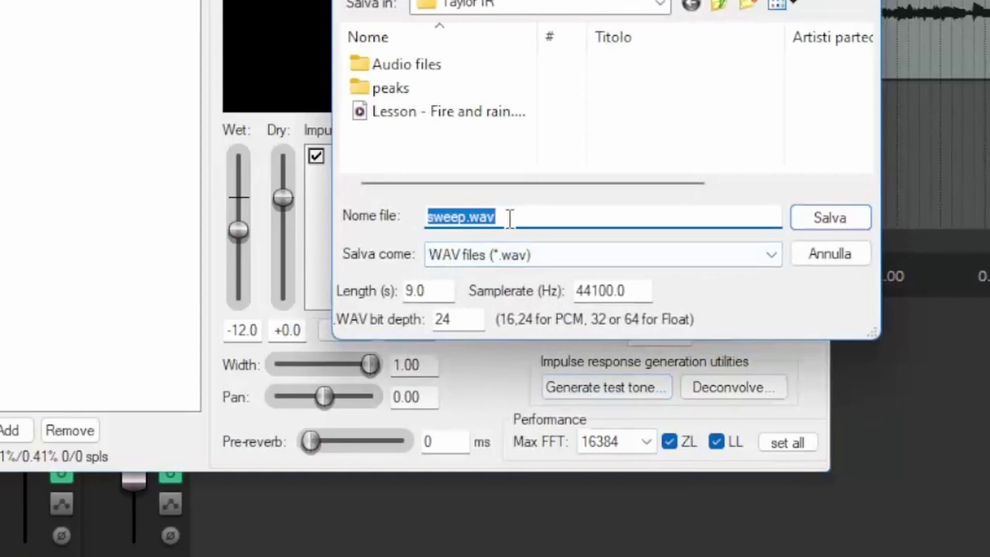
double_click(438, 289)
left_click_drag(457, 319, 429, 319)
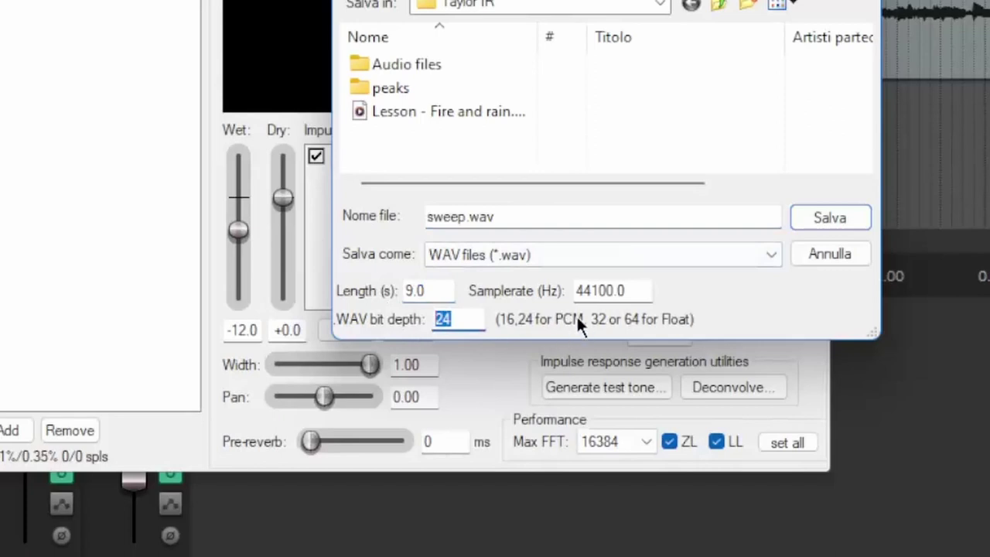
left_click(840, 211)
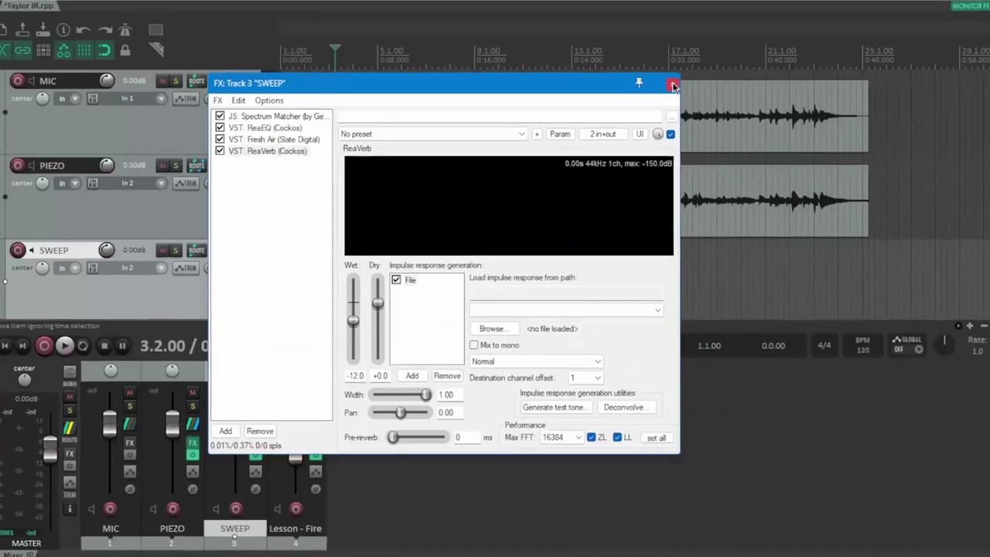
left_click(673, 82)
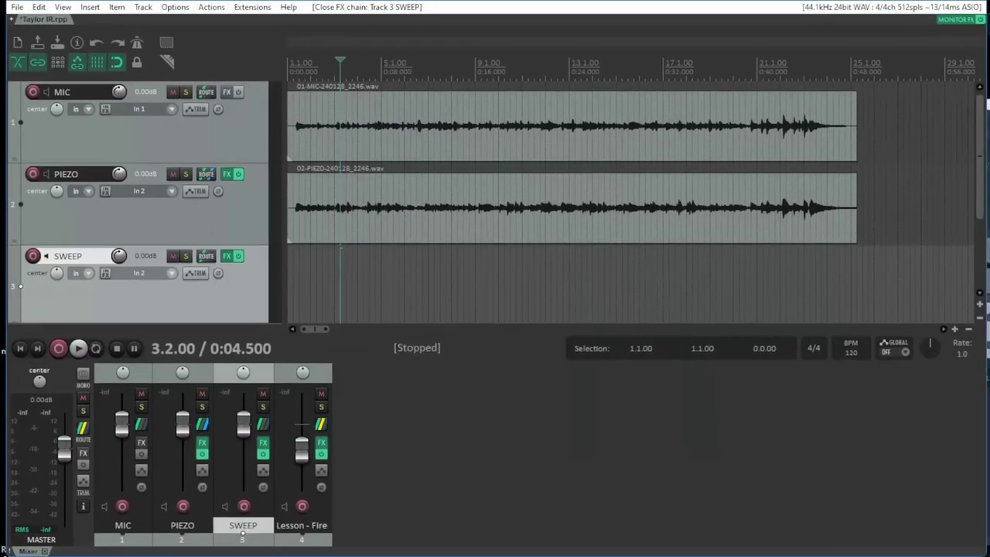
- Insert sweep.wav from the Taylor IR folder at the start of the SWEEP track and set the track volume to -12 dB
key("alt+Tab")
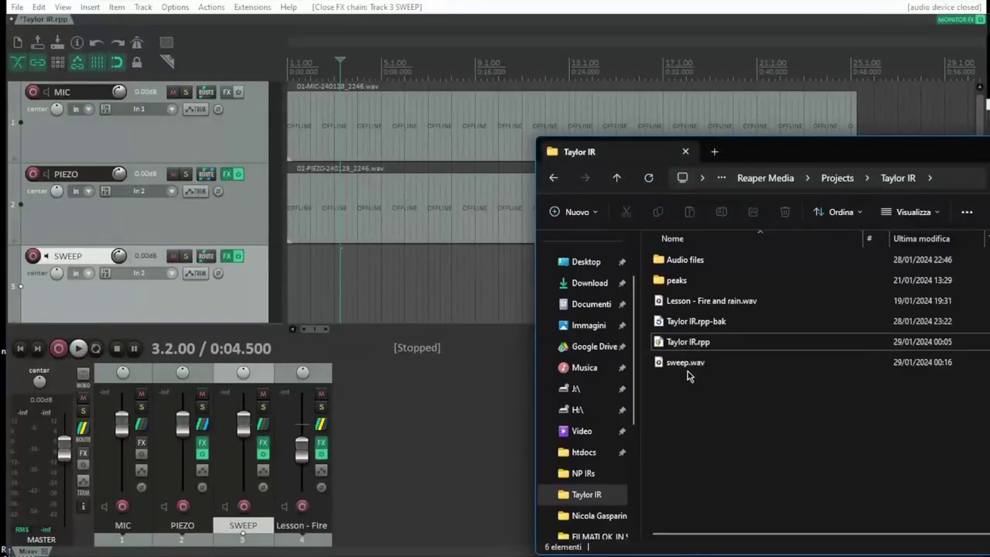
left_click_drag(679, 366, 290, 289)
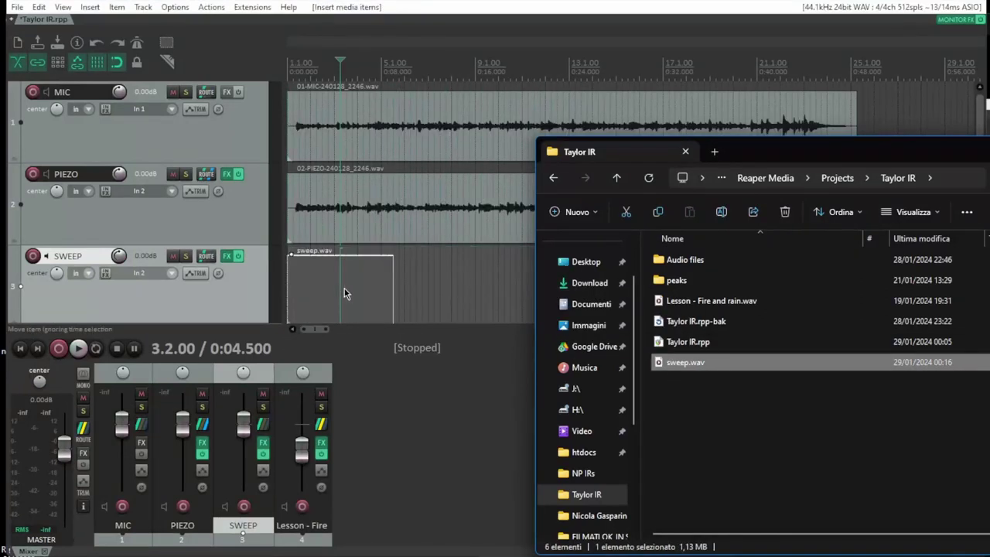
right_click(244, 428)
type("-12")
key("Return")
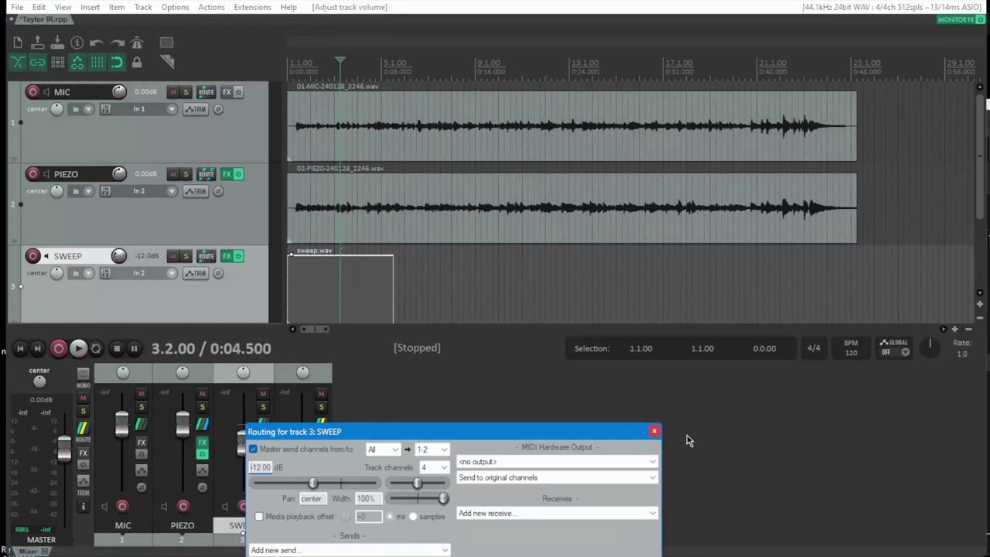
left_click(655, 432)
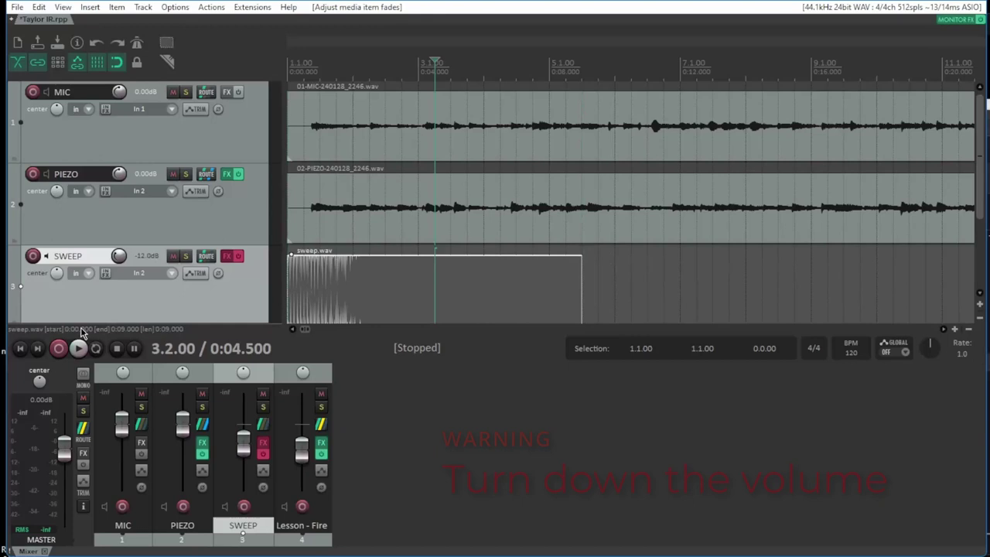
- Solo the SWEEP track, play the sweep from the start with its effects bypassed, and re-enable the effects
left_click(186, 256)
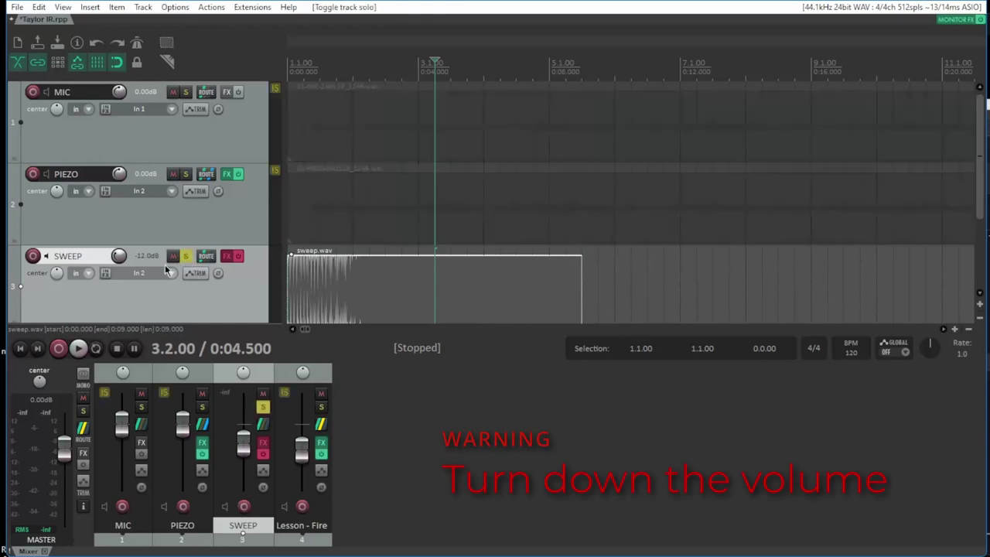
left_click(20, 348)
left_click(78, 349)
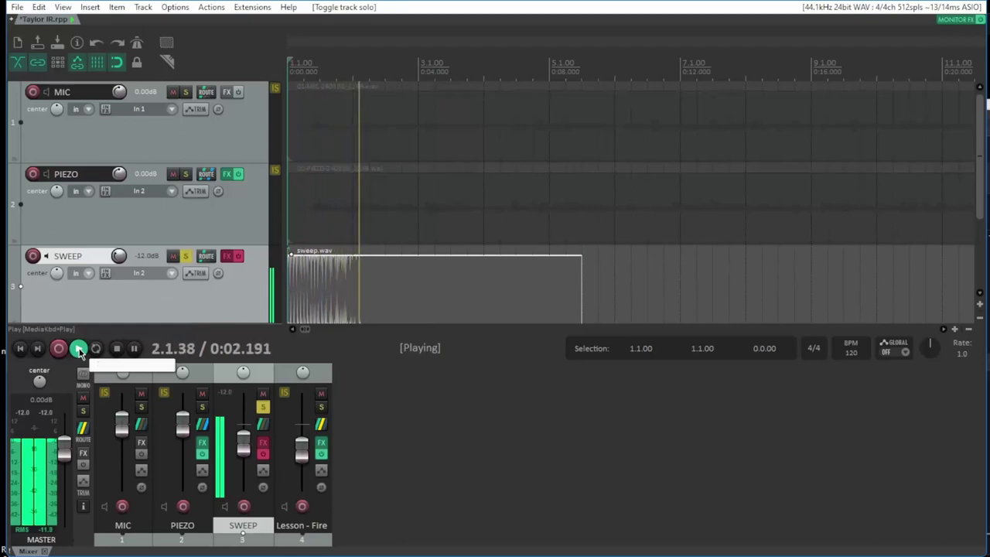
left_click(116, 349)
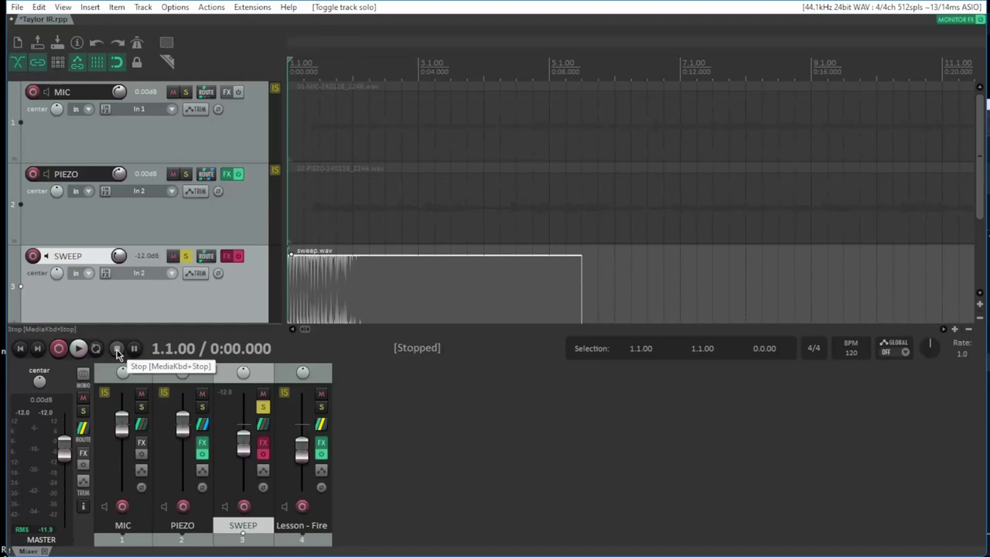
left_click(238, 258)
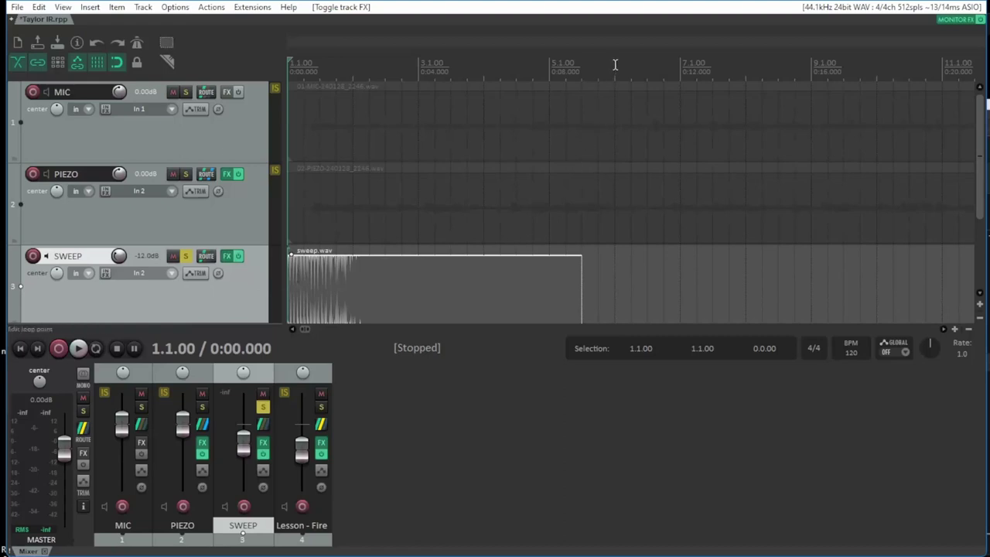
- Render the master mix over a time selection from 0 to 10 s as a mono 44100 Hz, 24-bit PCM WAV named Sweep EQ
left_click_drag(615, 65, 289, 59)
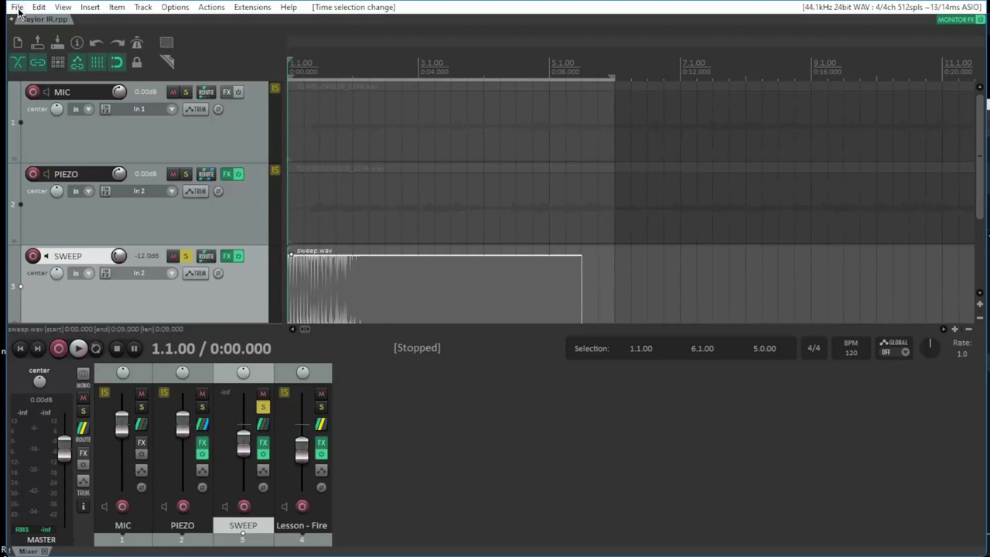
left_click(17, 9)
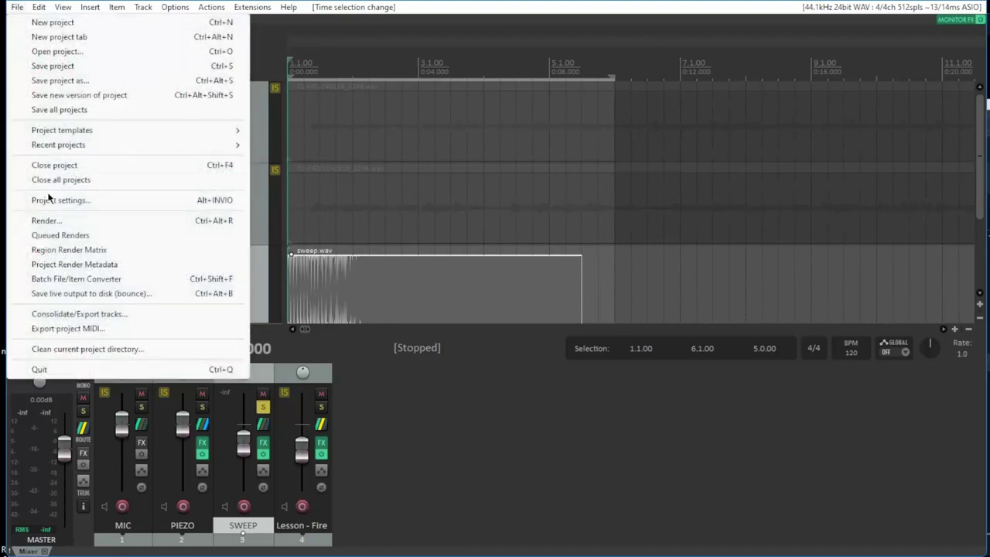
left_click(54, 220)
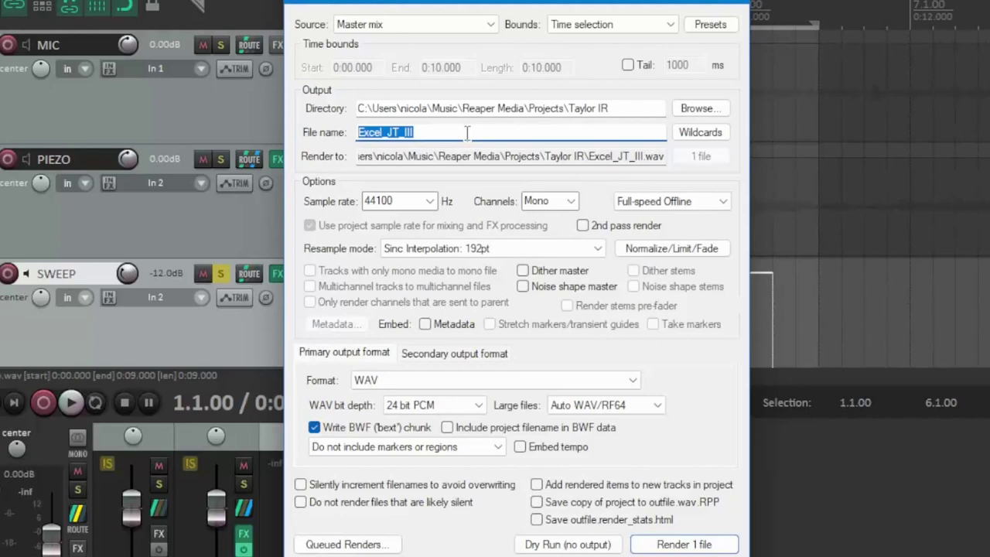
type("Swee")
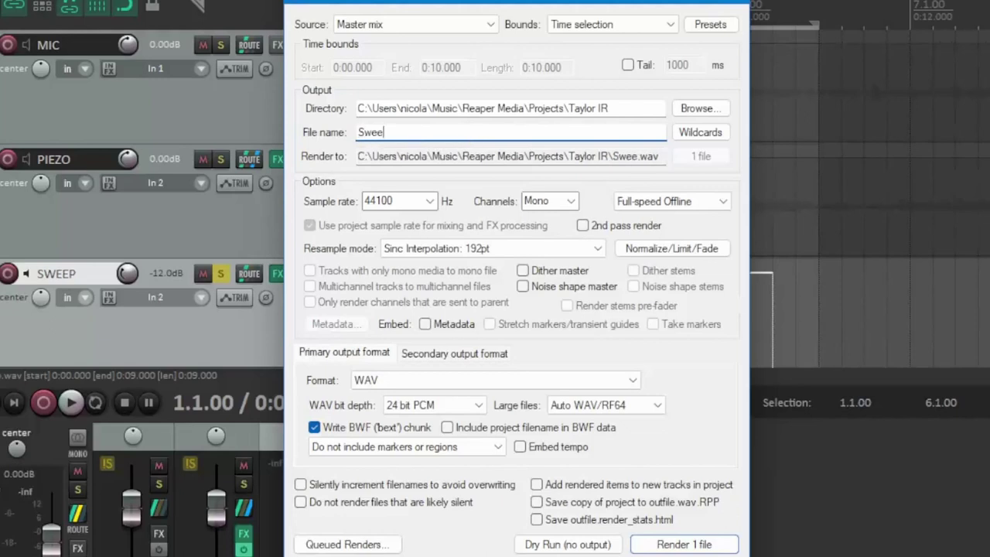
type("p EQ")
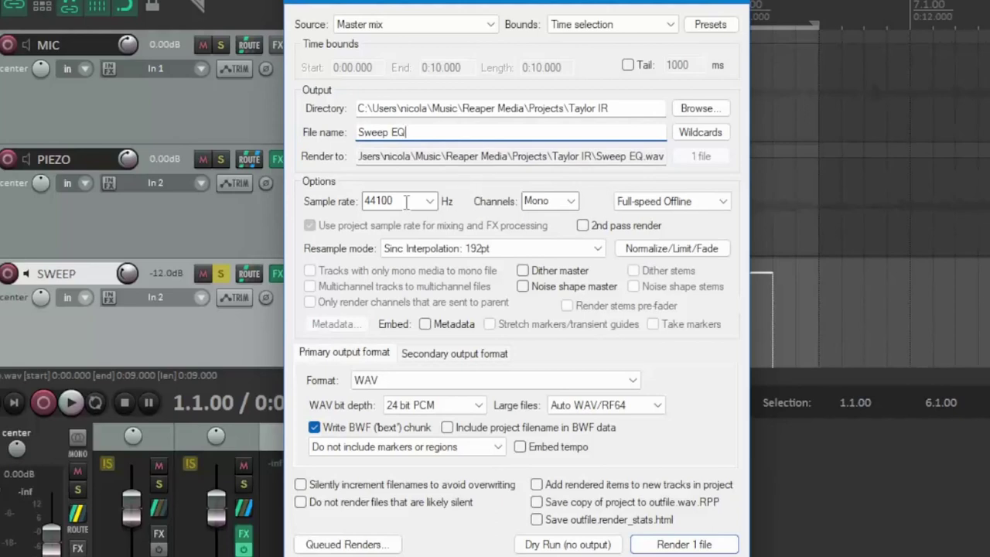
double_click(542, 201)
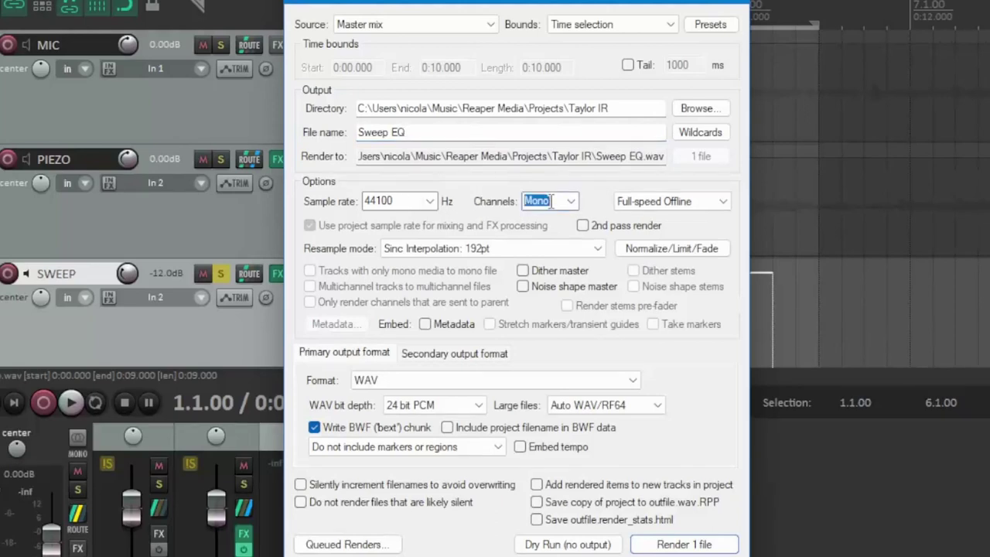
left_click(610, 24)
left_click(610, 24)
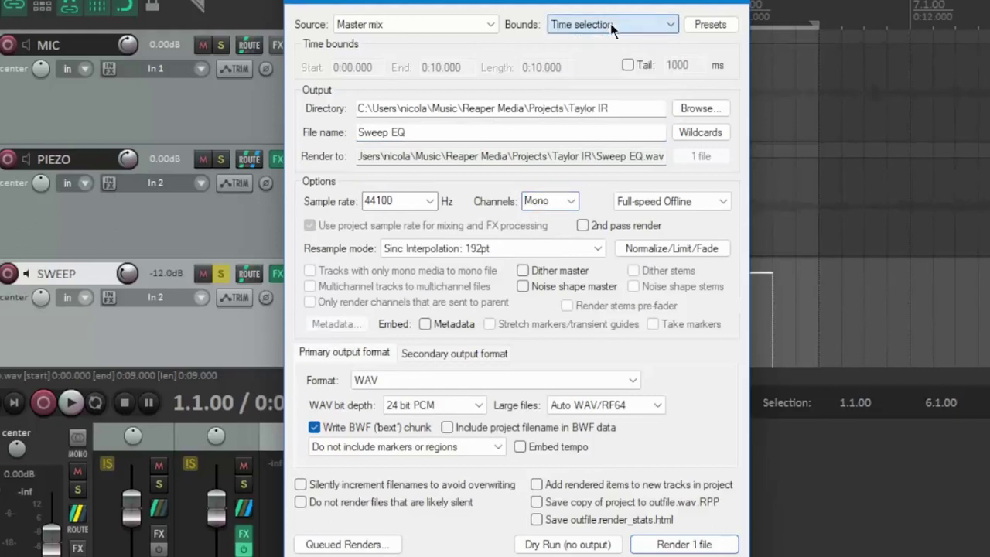
left_click(692, 545)
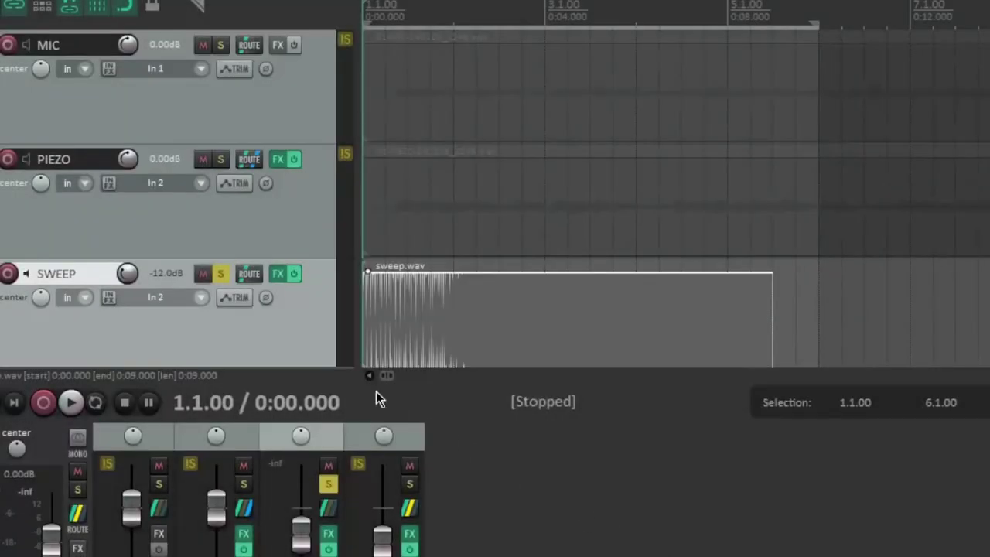
- Start a ReaVerb deconvolution on the SWEEP track, using Sweep EQ.wav as the file to deconvolve and sweep.wav as the test tone
left_click(279, 274)
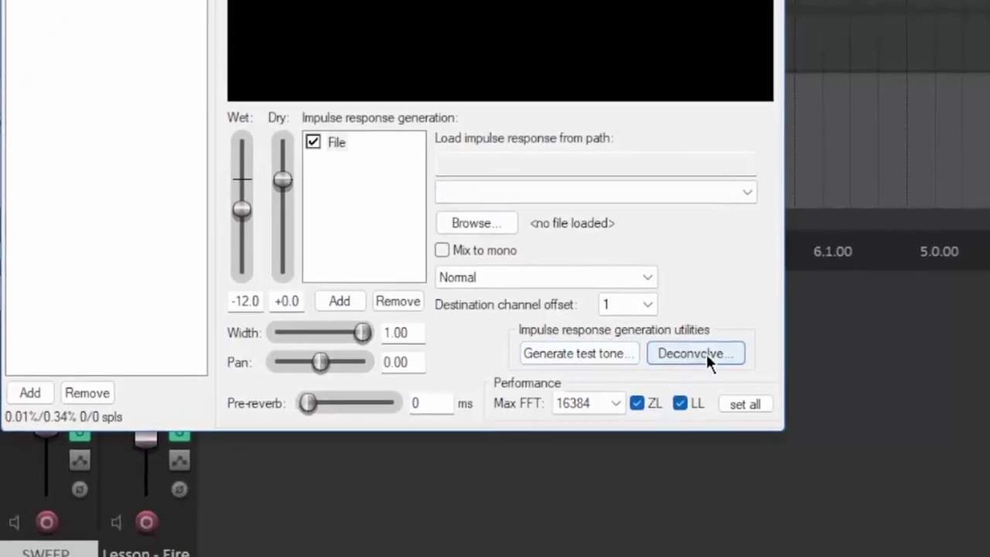
left_click(700, 354)
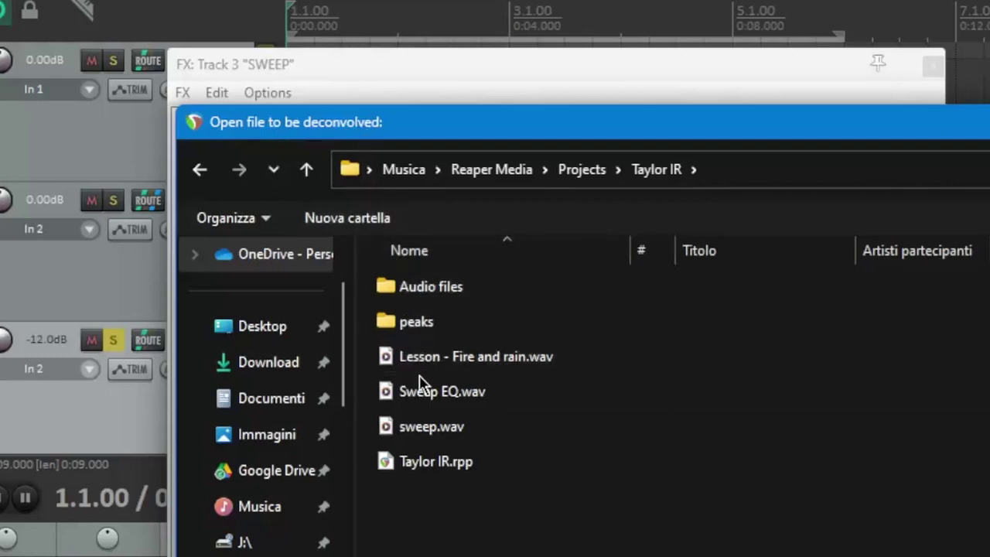
left_click(429, 401)
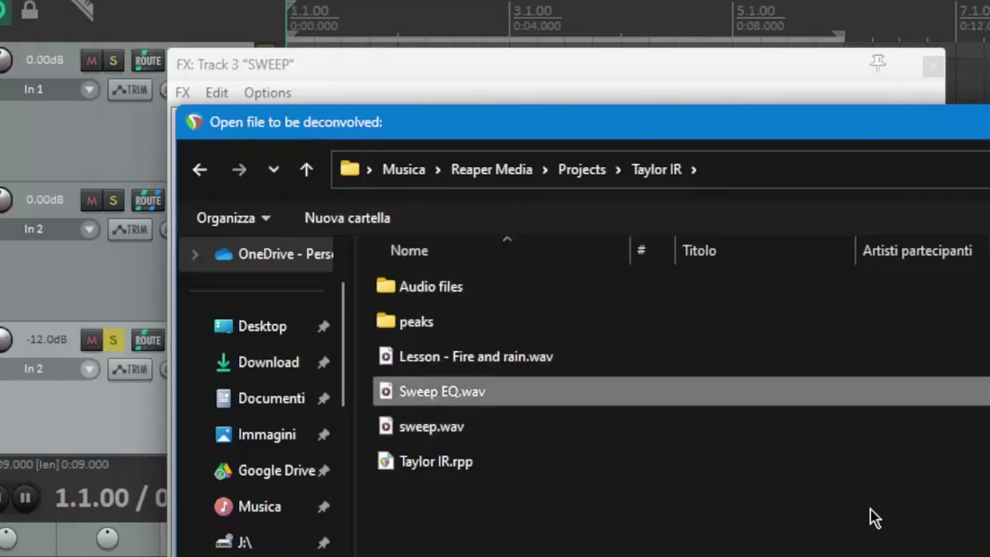
key("Return")
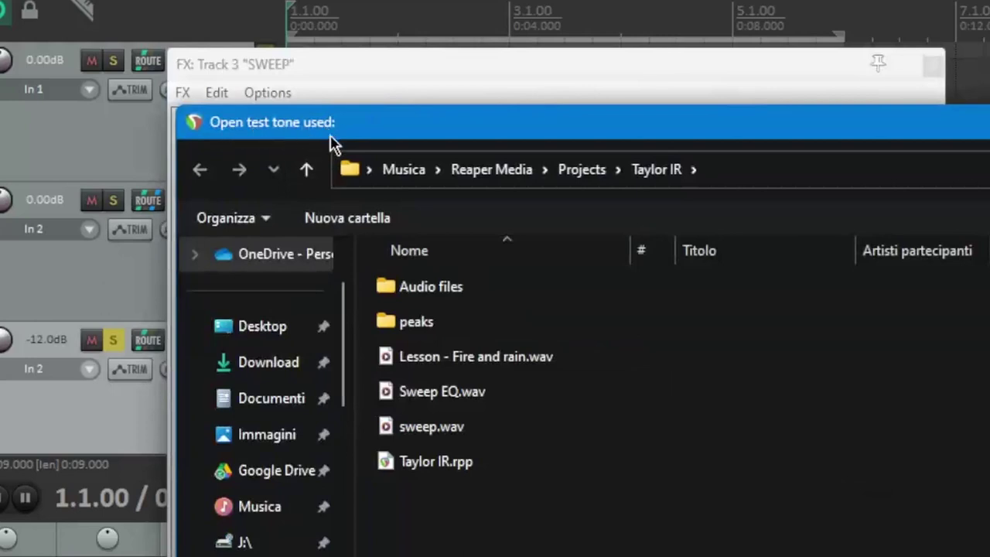
left_click(437, 440)
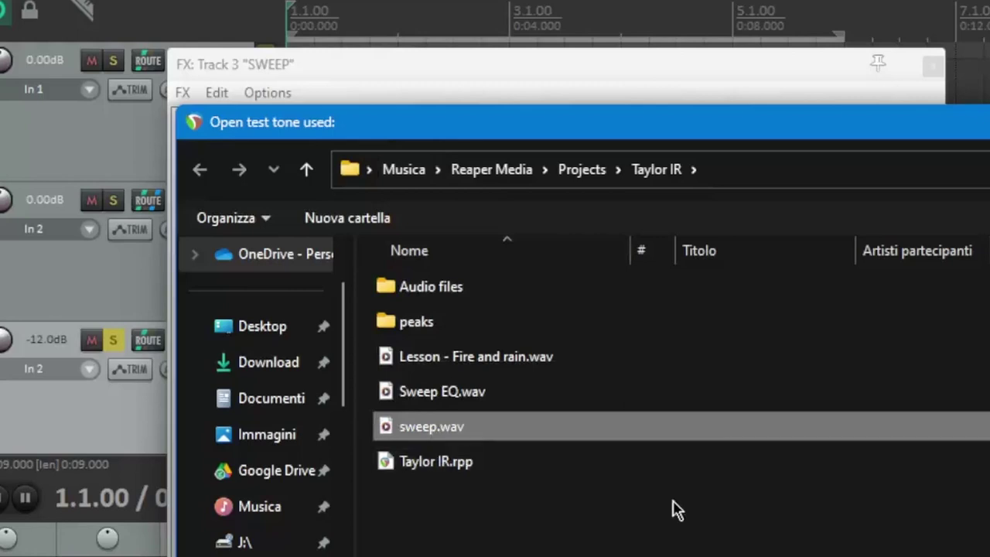
key("Return")
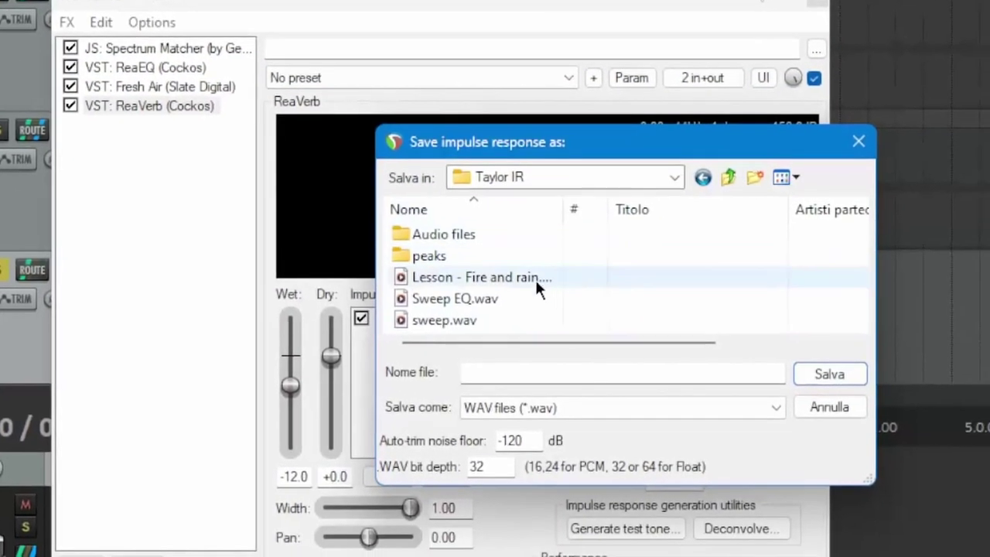
- Save the deconvolved impulse response in the Taylor IR folder as Sweep DC with 24-bit WAV depth, and close the effects window
left_click(519, 392)
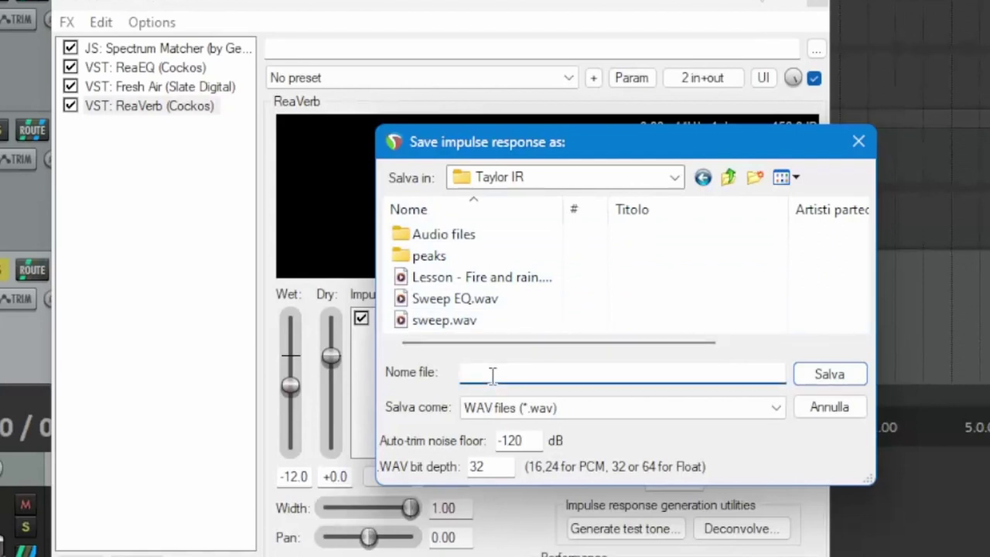
type("Sweep ")
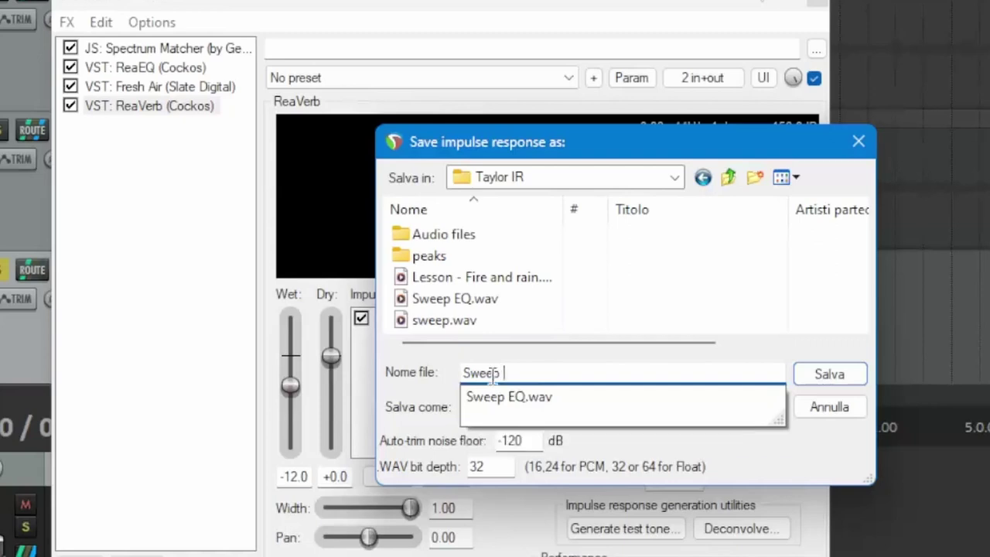
type("DC")
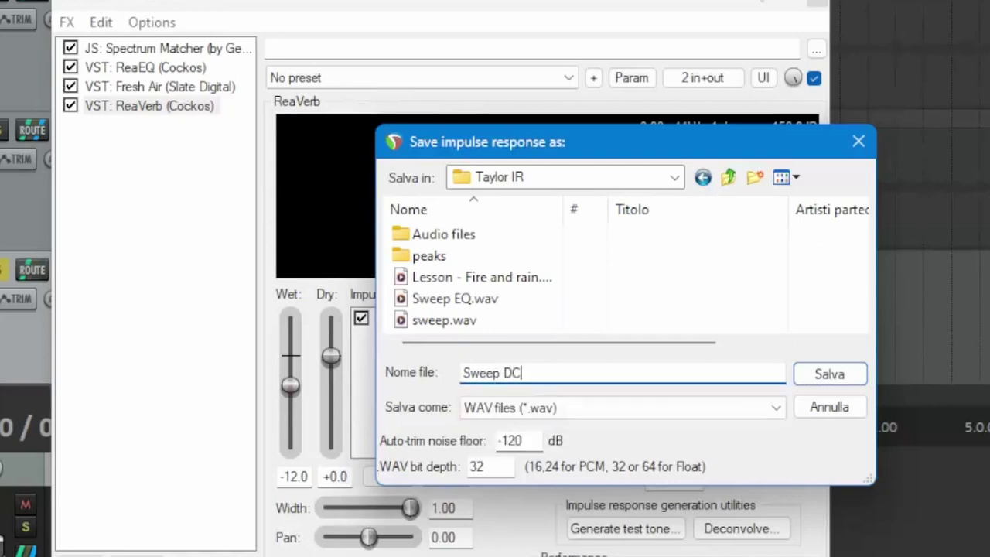
double_click(483, 467)
type("24")
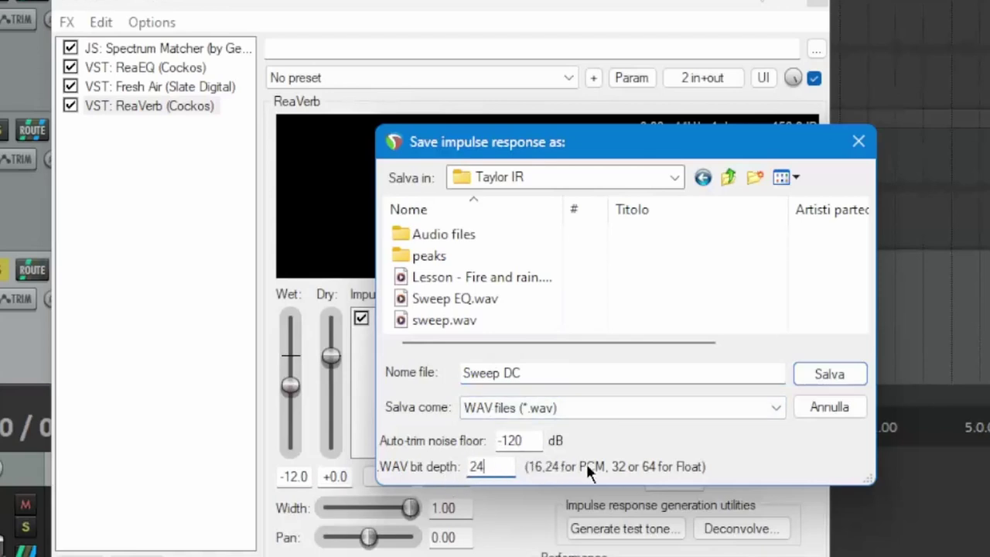
left_click(841, 372)
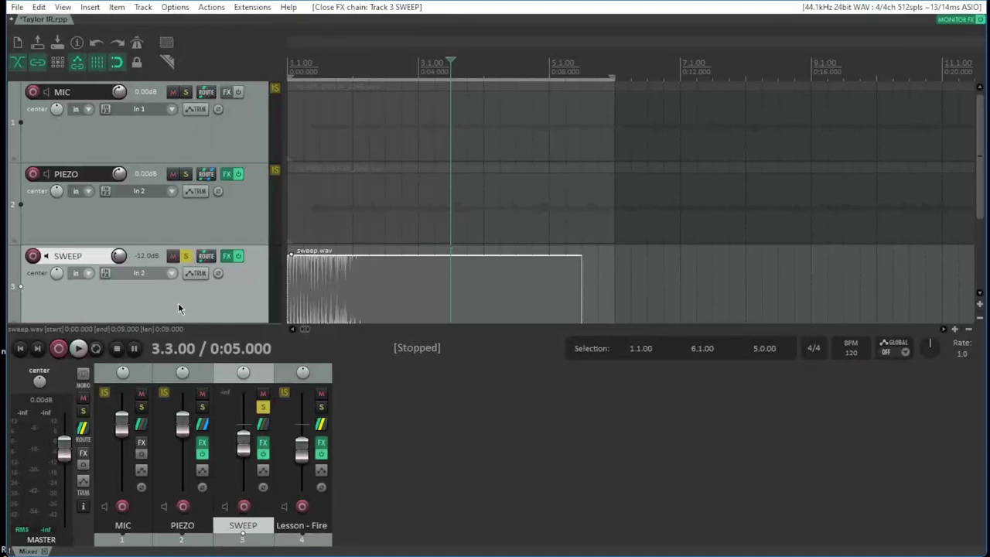
- Add a new track named IR below the lesson track and insert Sweep DC.wav from the Taylor IR folder at its start
scroll(185, 303, "down", 3)
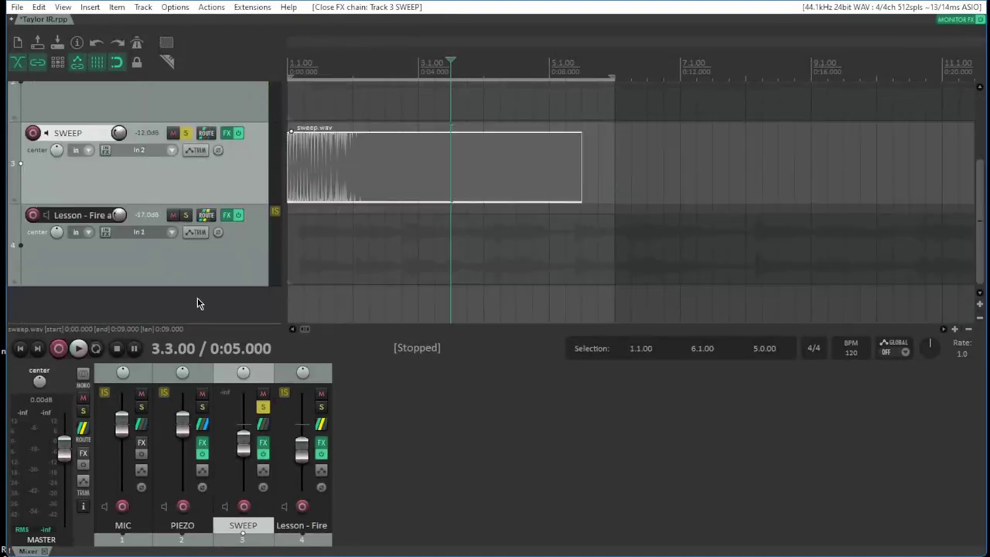
double_click(148, 305)
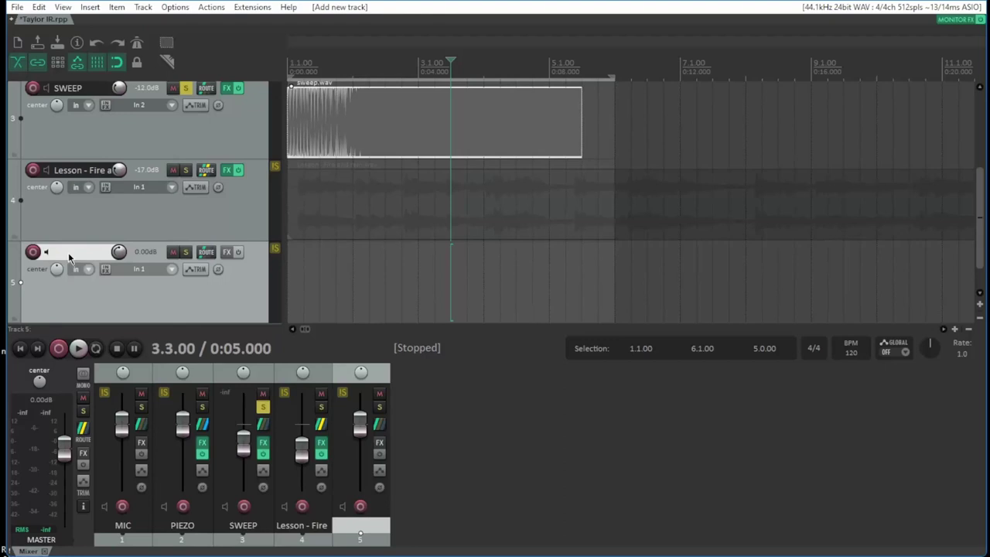
type("IR")
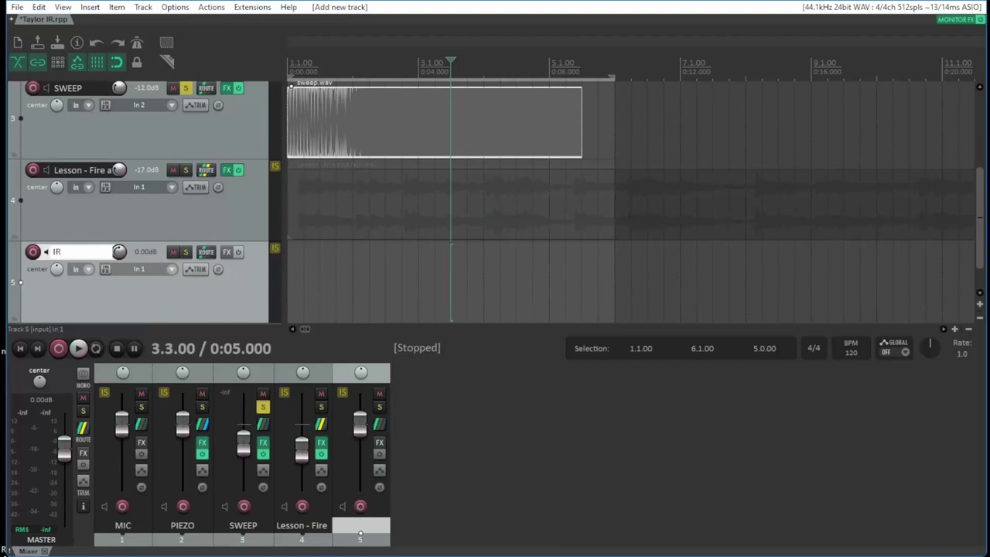
key("alt+Tab")
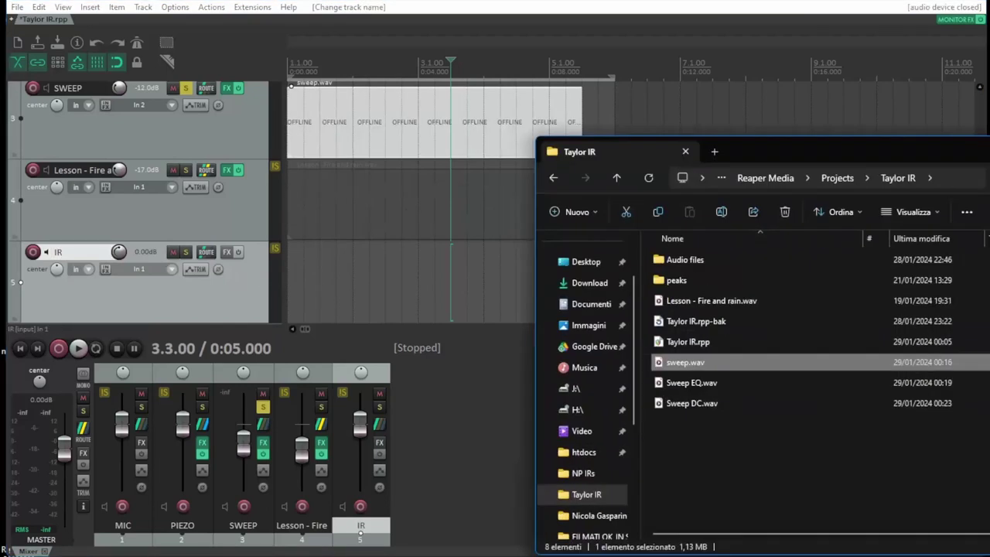
left_click_drag(693, 409, 293, 287)
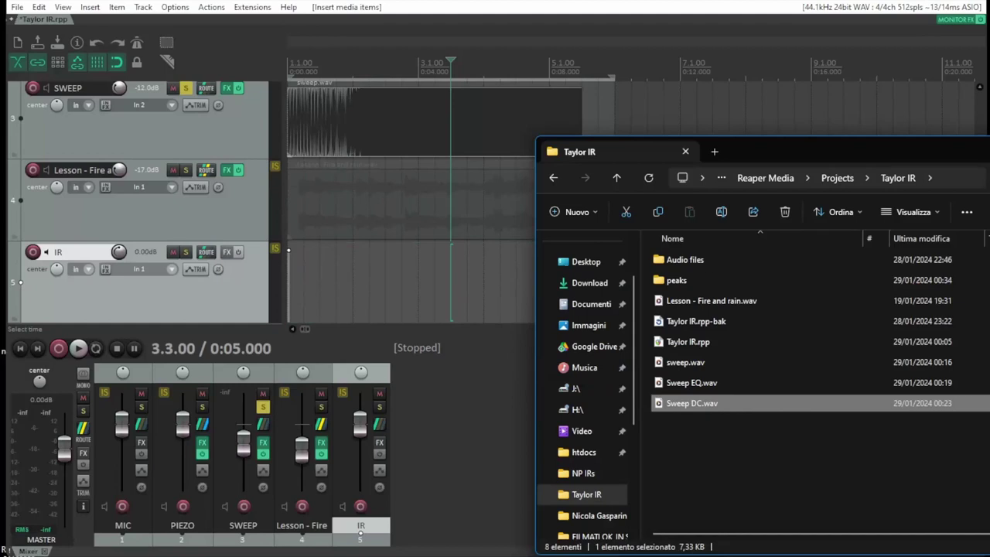
- Return the edit cursor to the project start and normalize the Sweep DC.wav item on the IR track to a 0.00 dB peak
scroll(371, 261, "up", 5)
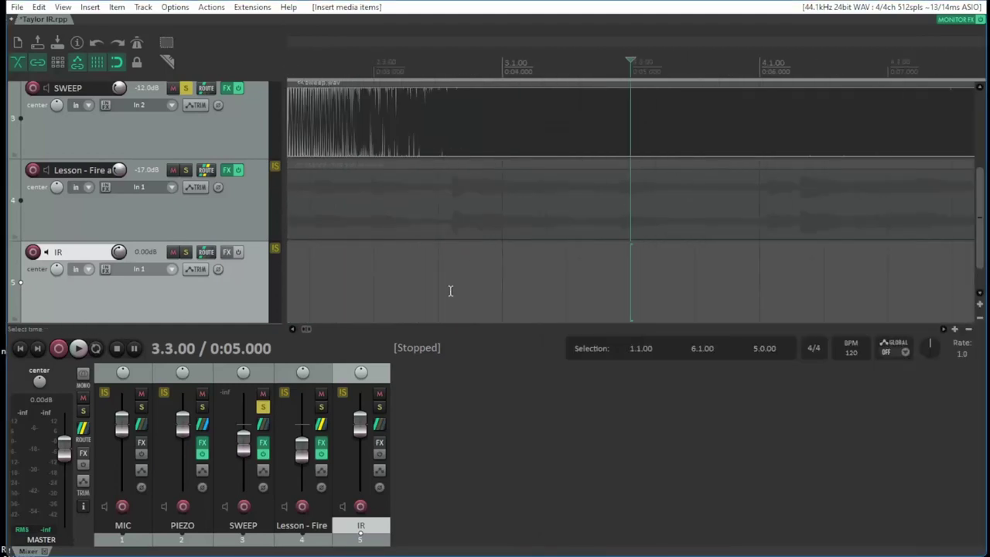
scroll(308, 333, "down", 5)
scroll(301, 331, "up", 1)
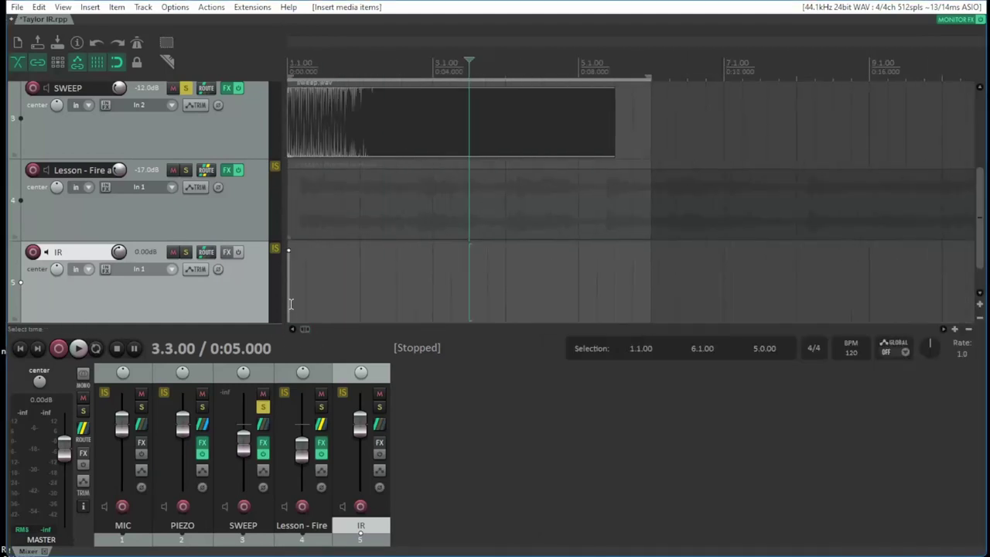
left_click(288, 304)
scroll(288, 303, "up", 10)
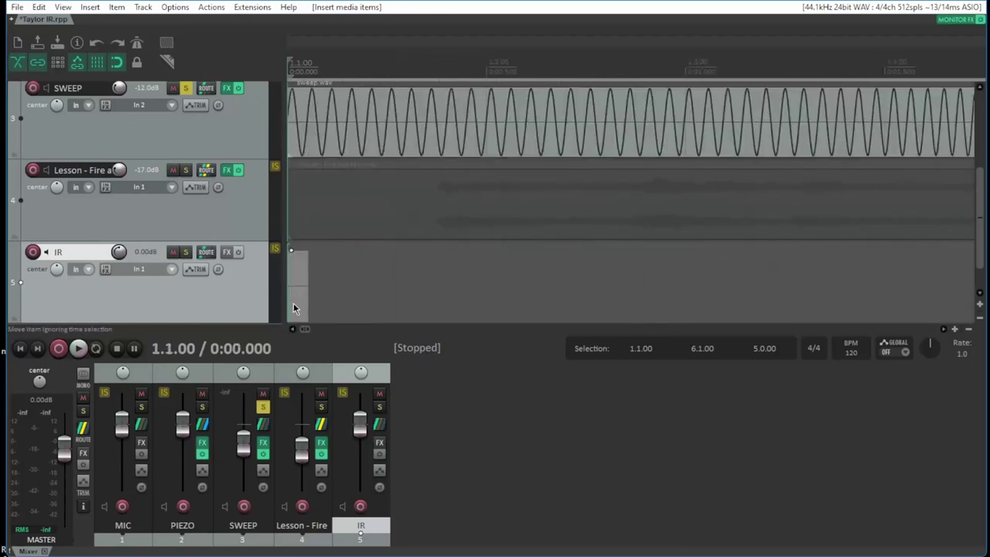
scroll(295, 307, "up", 10)
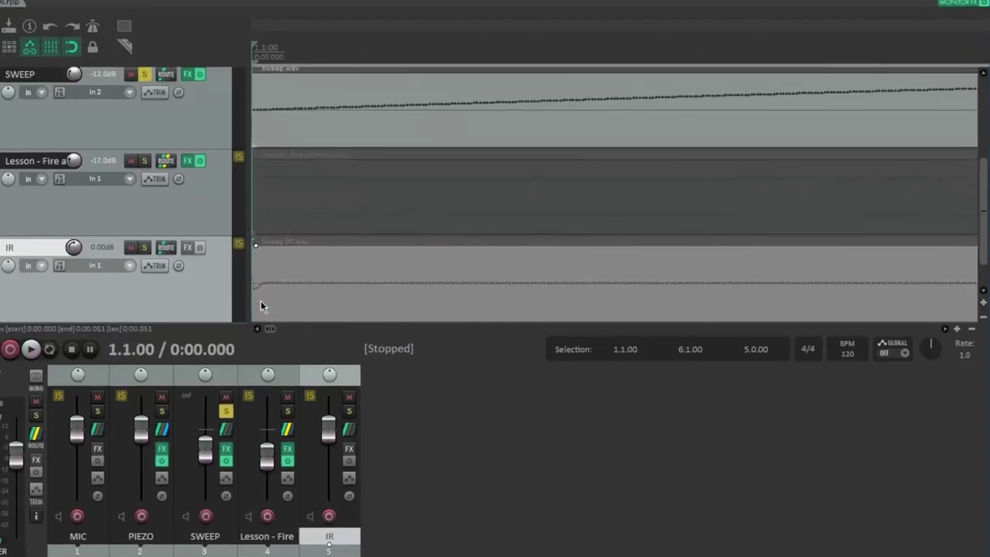
right_click(322, 260)
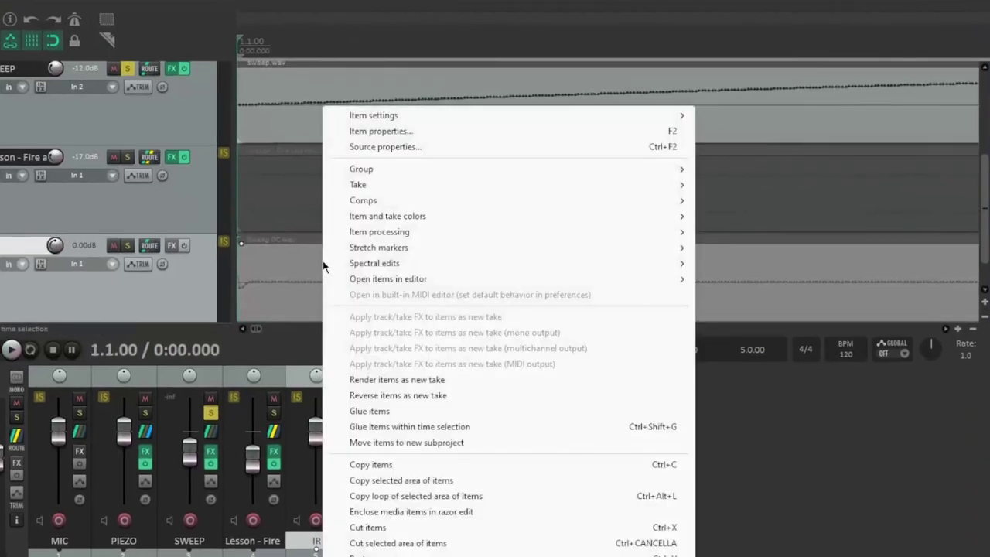
left_click(381, 132)
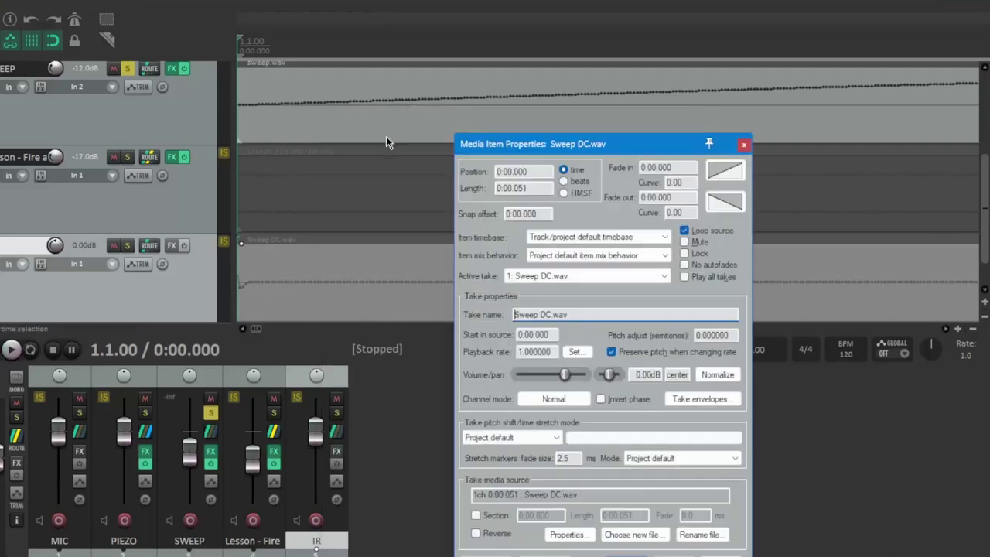
left_click(717, 376)
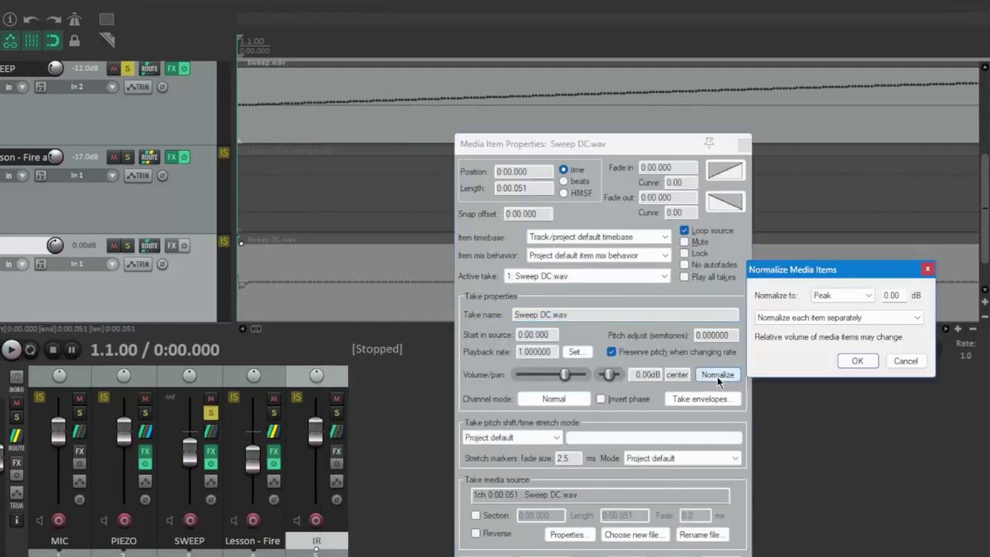
left_click(863, 365)
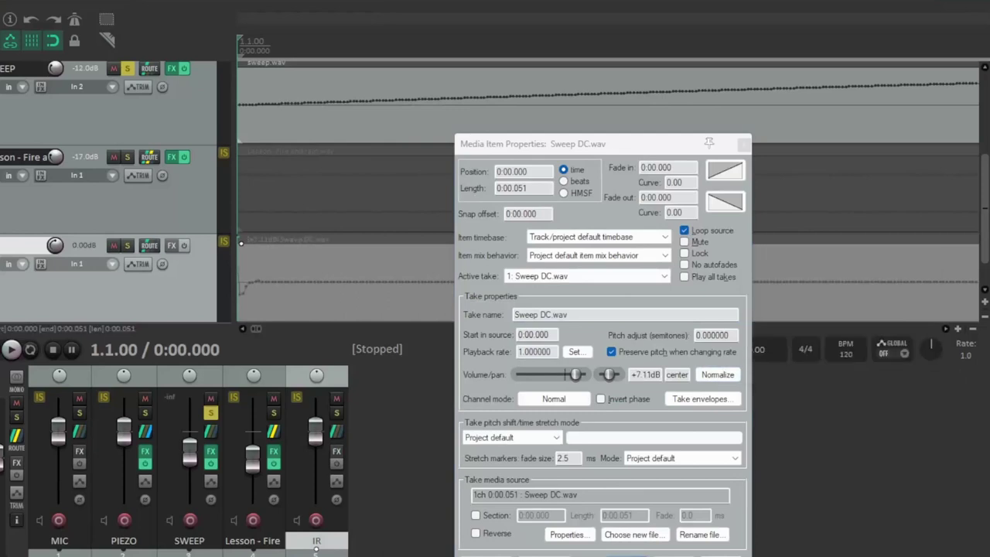
key("Return")
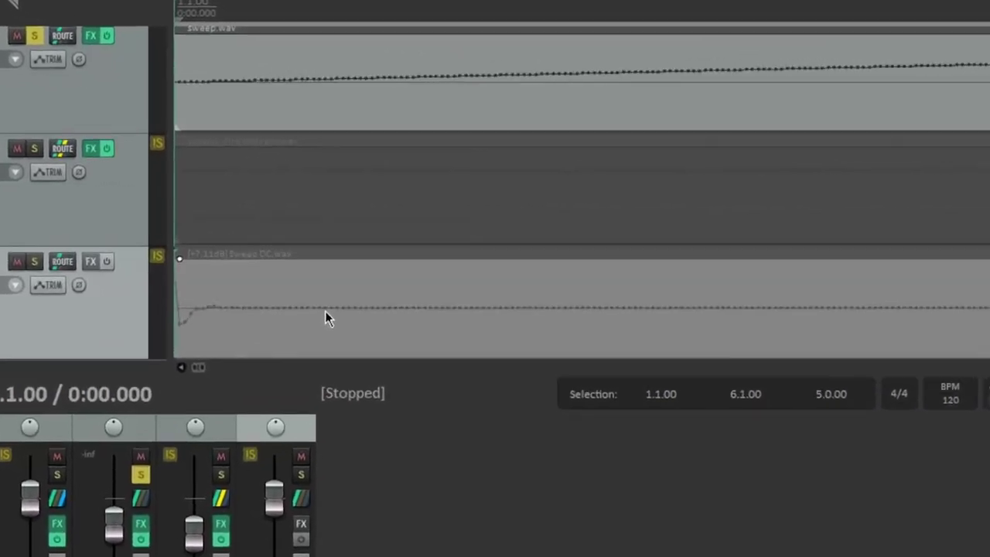
- Set the length of the Sweep DC.wav item to 0:00.02 in its item properties
right_click(312, 325)
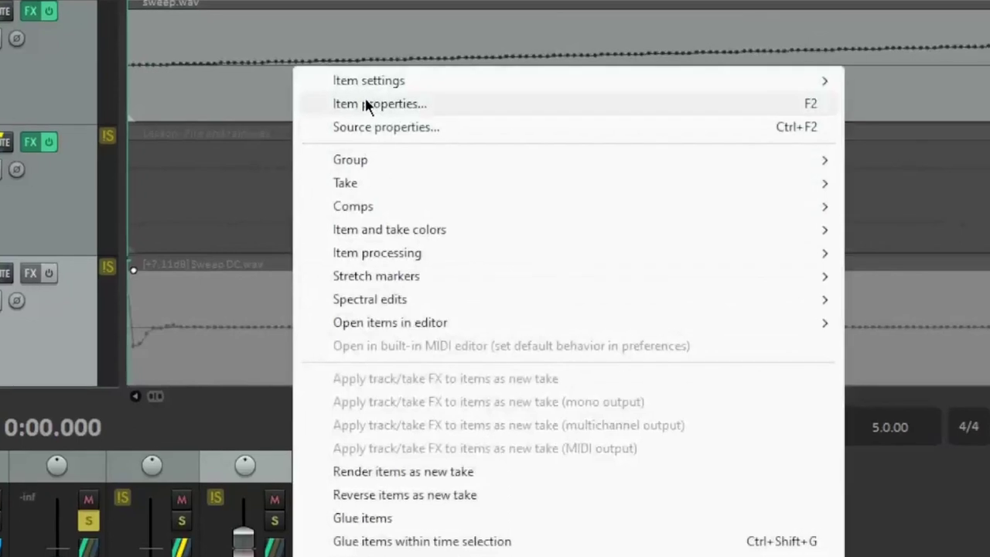
left_click(360, 100)
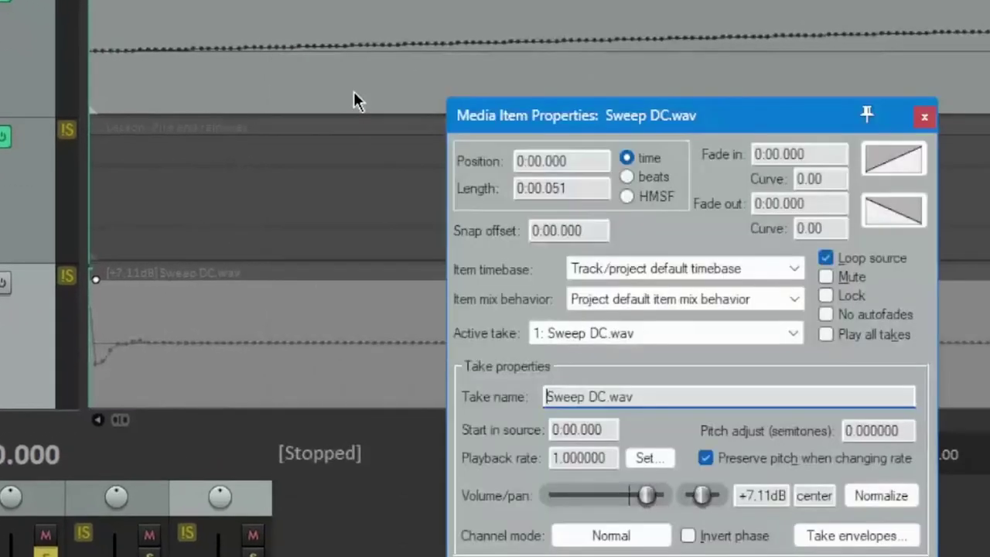
left_click(553, 187)
key("Delete")
key("Delete")
type("2")
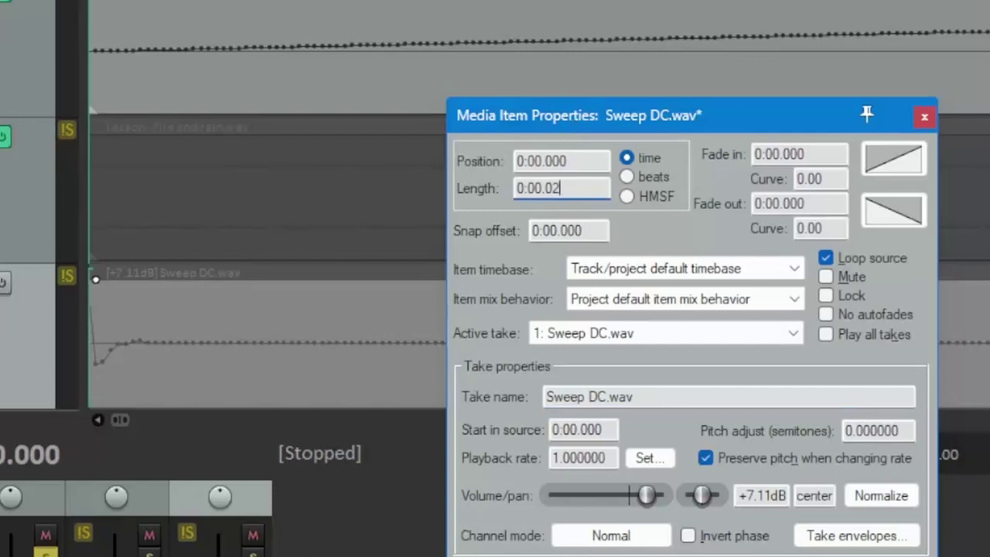
key("Return")
- Solo the IR track and render the time range of its Sweep DC.wav item as a mono 24-bit WAV named Excel_Taylor_Capo3 in the Taylor IR folder
left_click(185, 252)
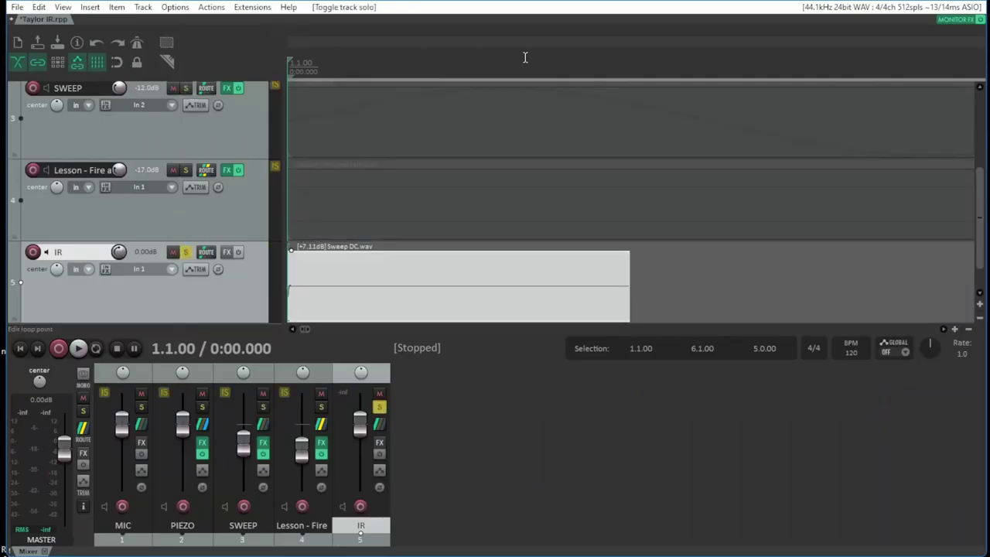
left_click_drag(628, 62, 285, 59)
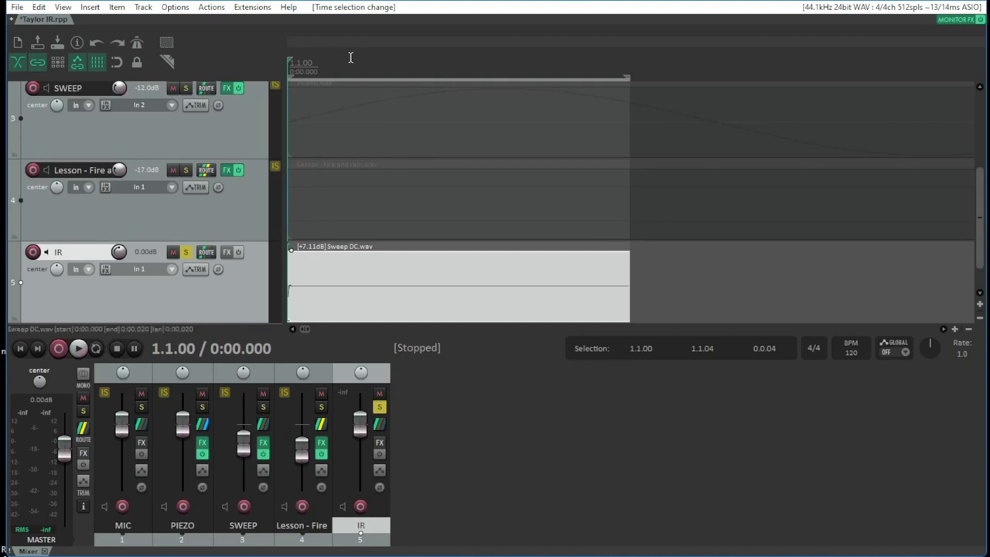
left_click(16, 8)
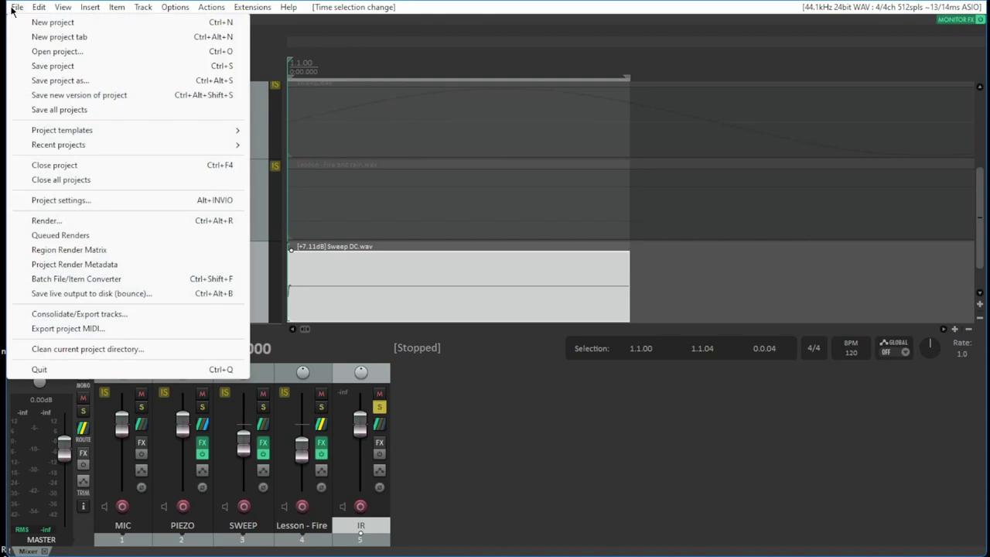
left_click(52, 221)
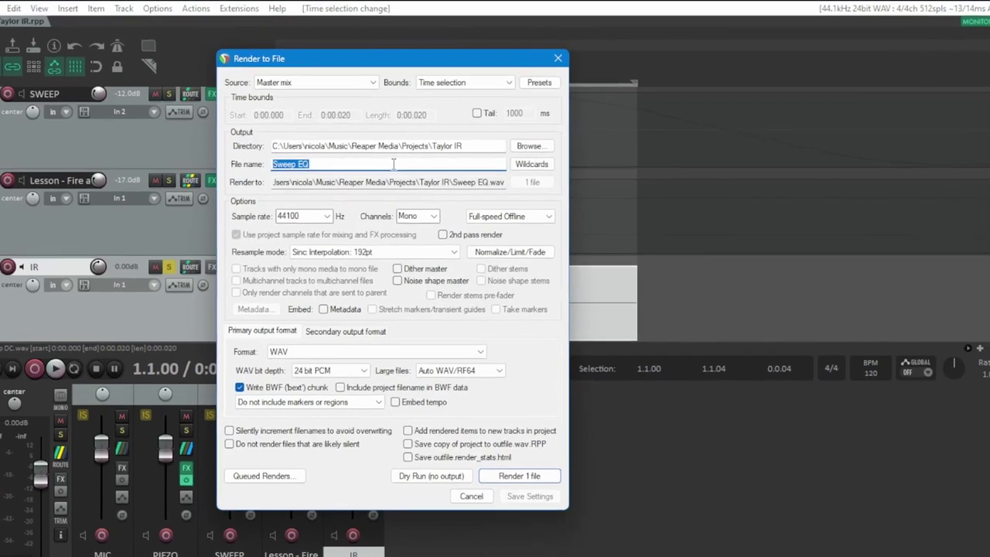
type("Exce")
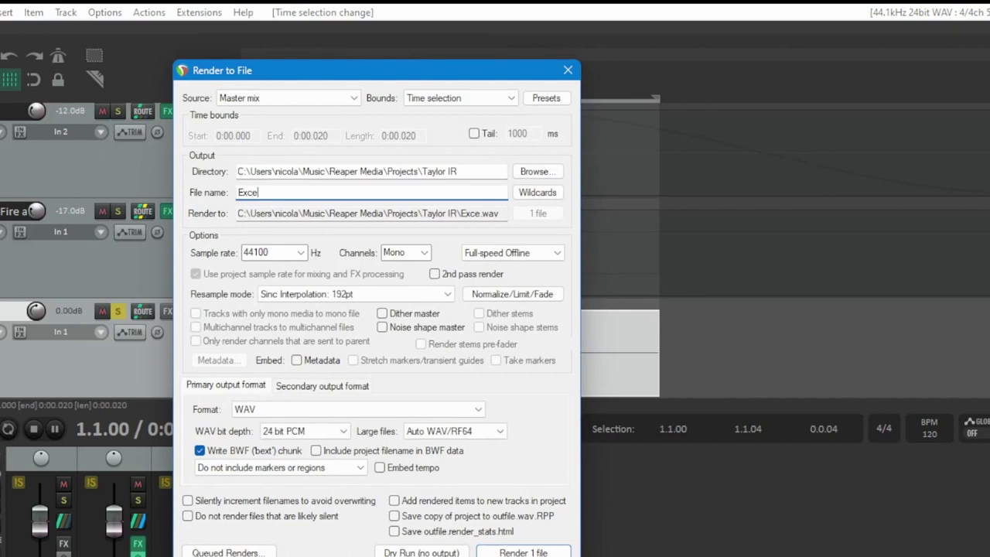
type("l_Taylor")
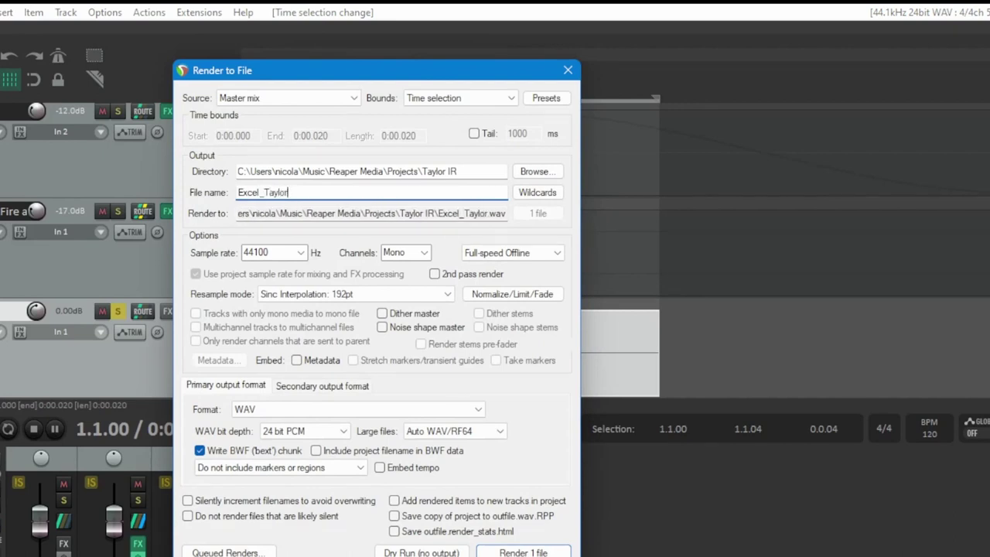
type("_Capo3")
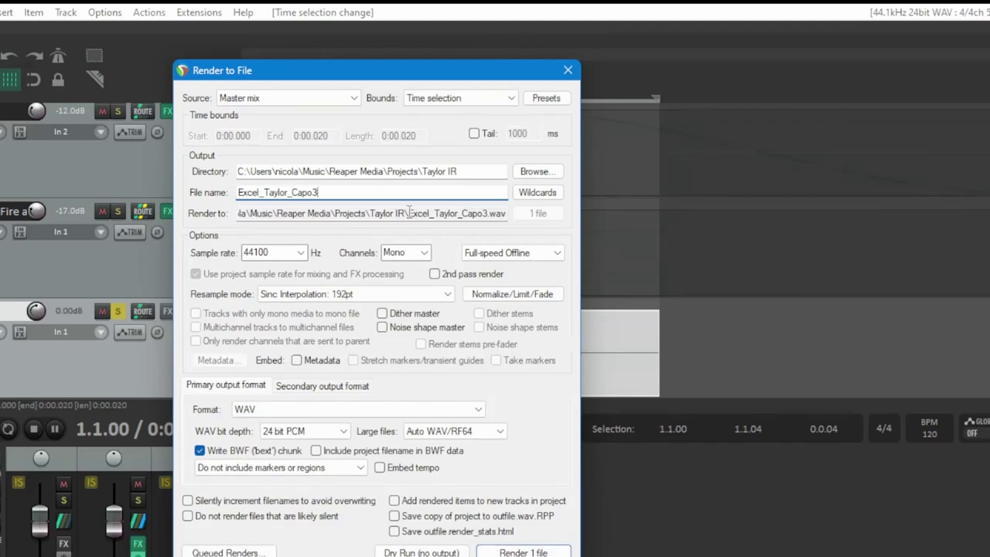
double_click(411, 255)
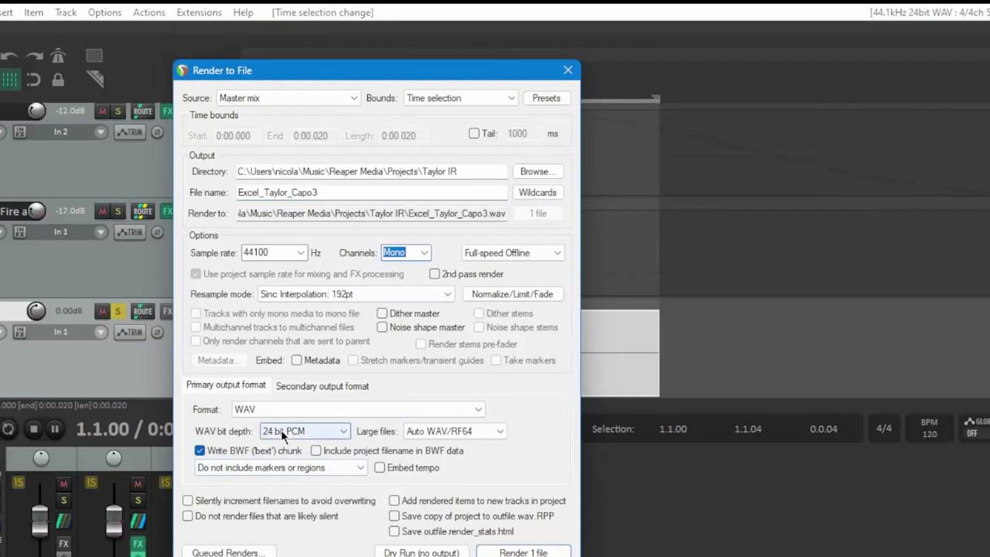
left_click(523, 552)
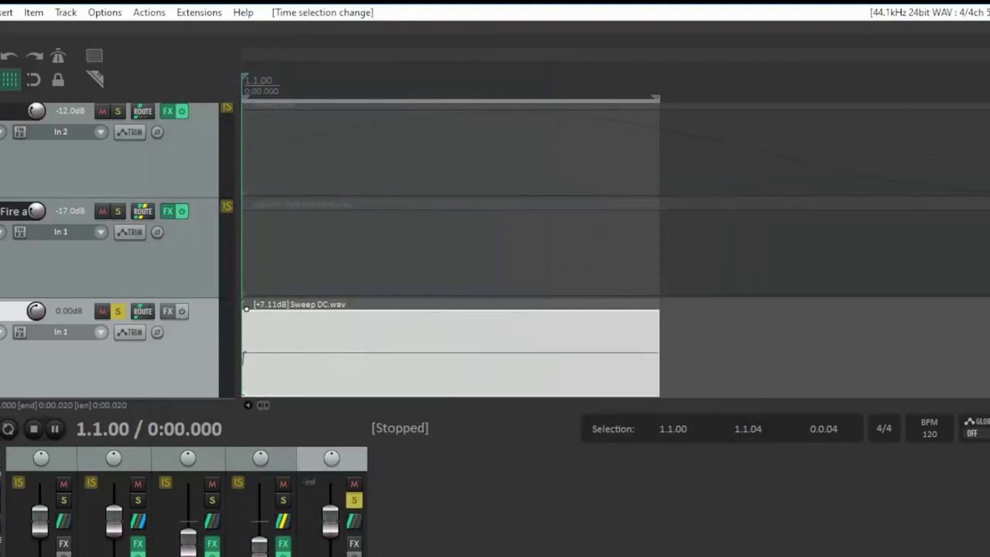
- Check the rendered Excel_Taylor_Capo3.wav in the Taylor IR folder in File Explorer, and return to REAPER
key("alt+Tab")
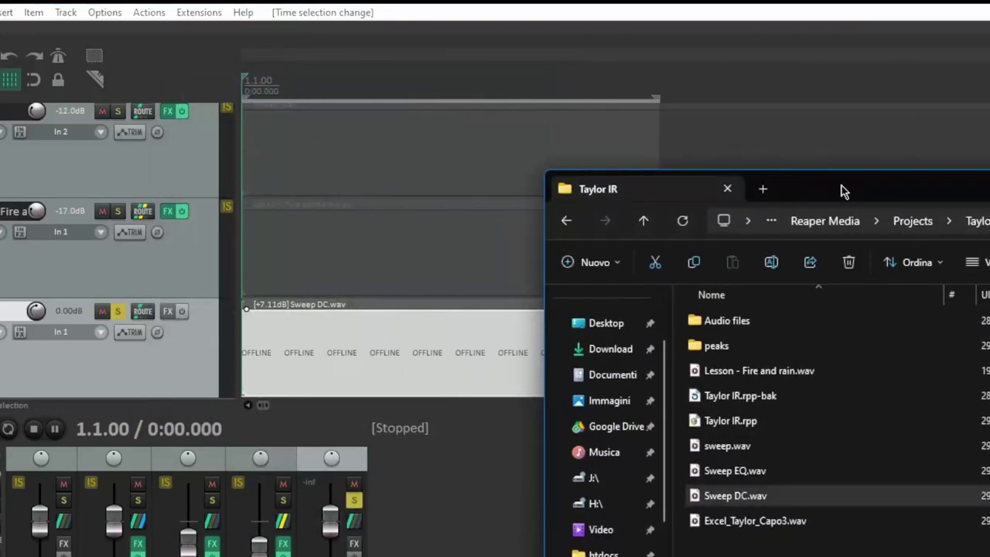
left_click_drag(840, 190, 453, 113)
left_click(361, 447)
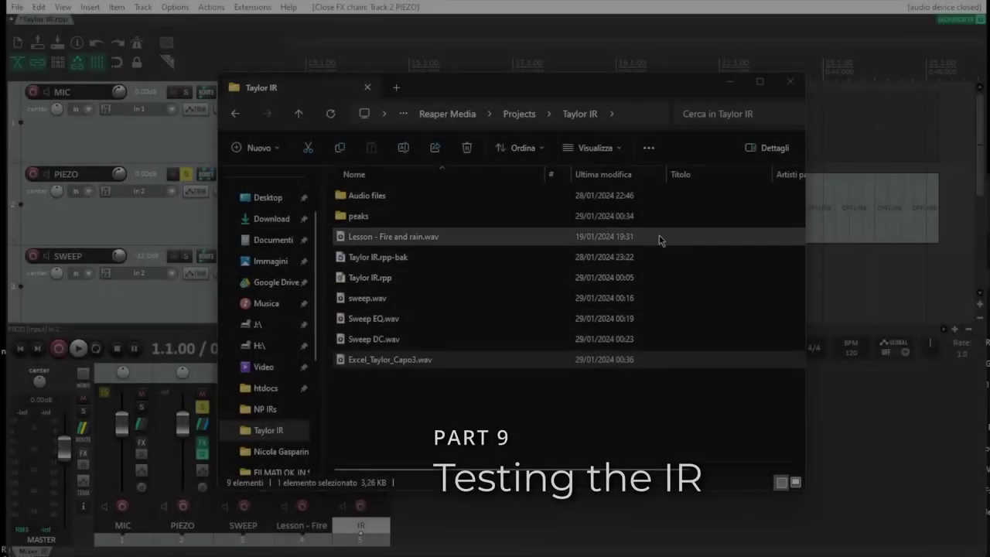
left_click(730, 83)
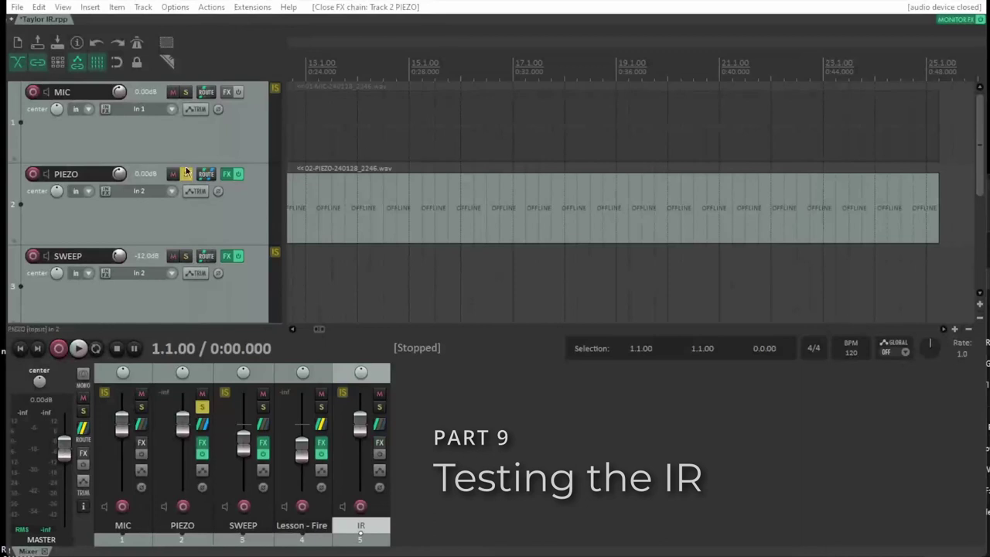
- Add ReaVerb to the PIEZO track's effects chain, with the wet level at +0.0 and the dry level at -inf
left_click(227, 173)
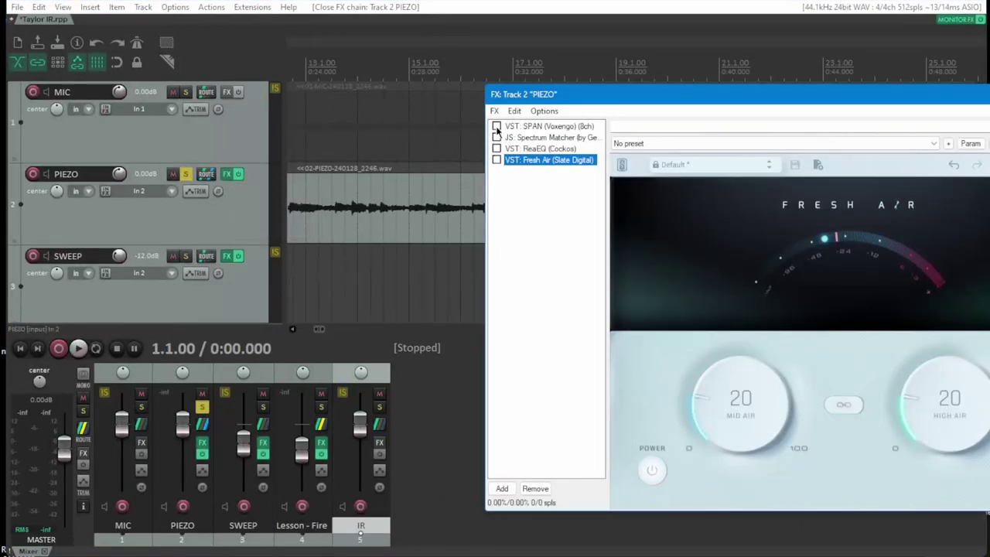
left_click(503, 488)
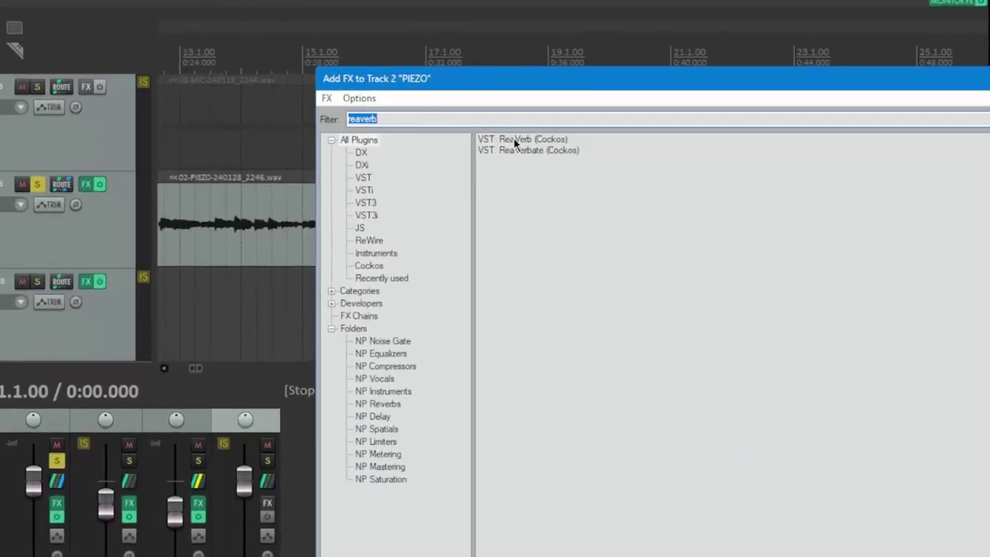
double_click(514, 143)
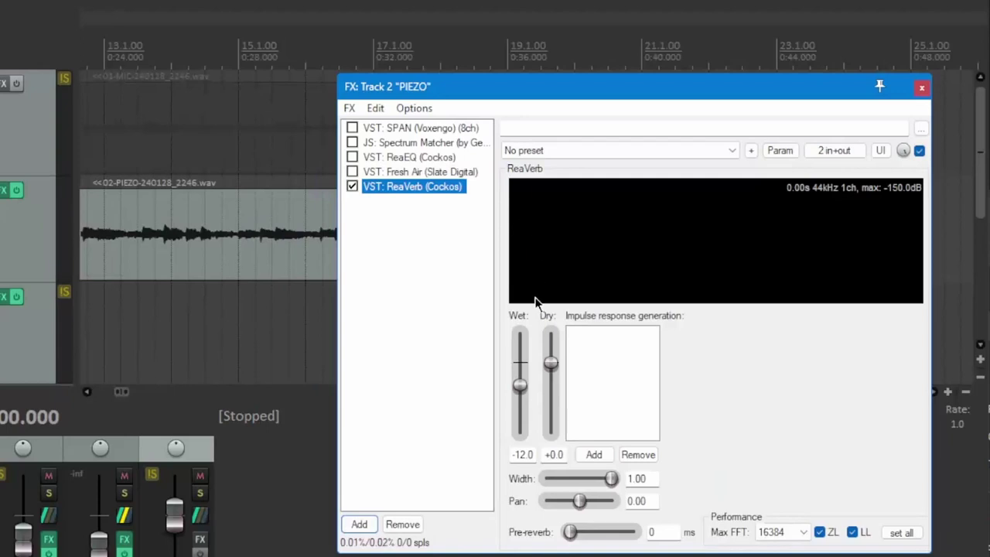
left_click(521, 387)
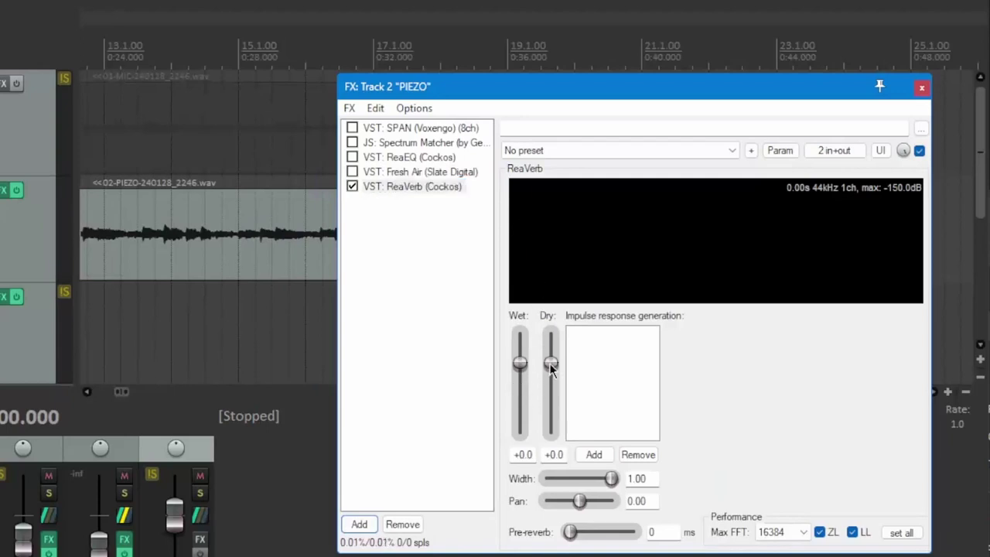
left_click_drag(551, 362, 556, 440)
- Load Excel_Taylor_Capo3.wav from the Taylor IR folder as a file impulse response in ReaVerb
left_click(600, 454)
left_click(622, 510)
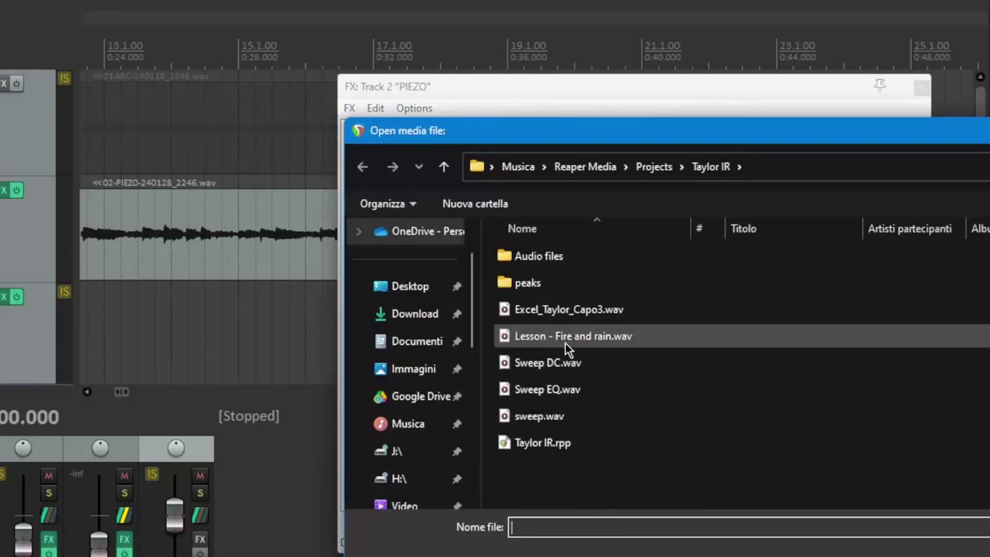
left_click(554, 311)
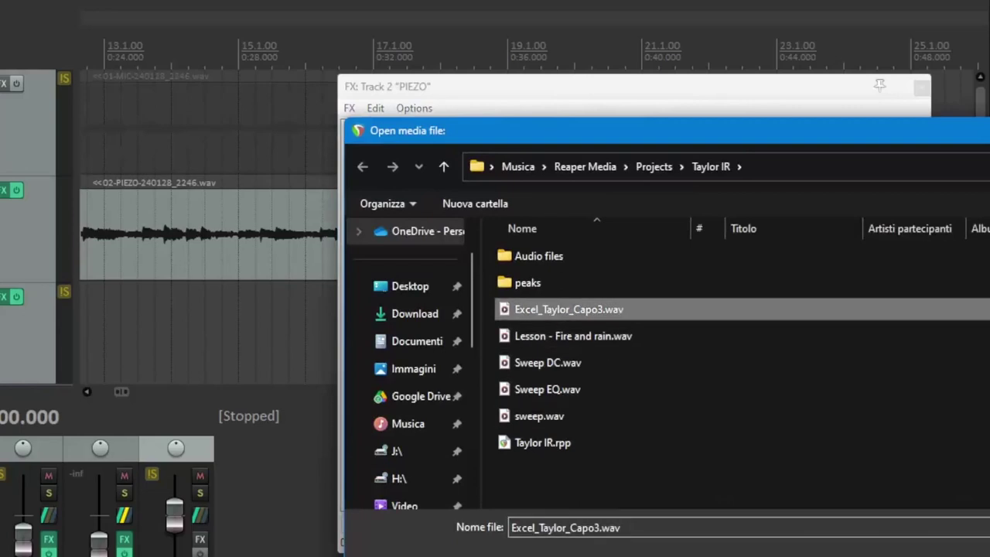
key("Return")
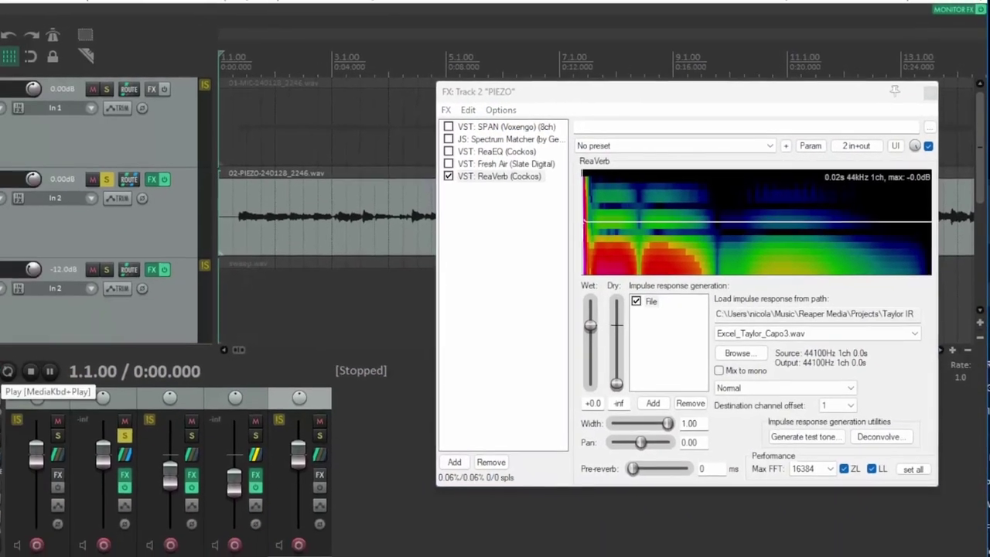
- Play the PIEZO recording from the start, compare it with ReaVerb bypassed and re-enabled, and stop playback
left_click(78, 349)
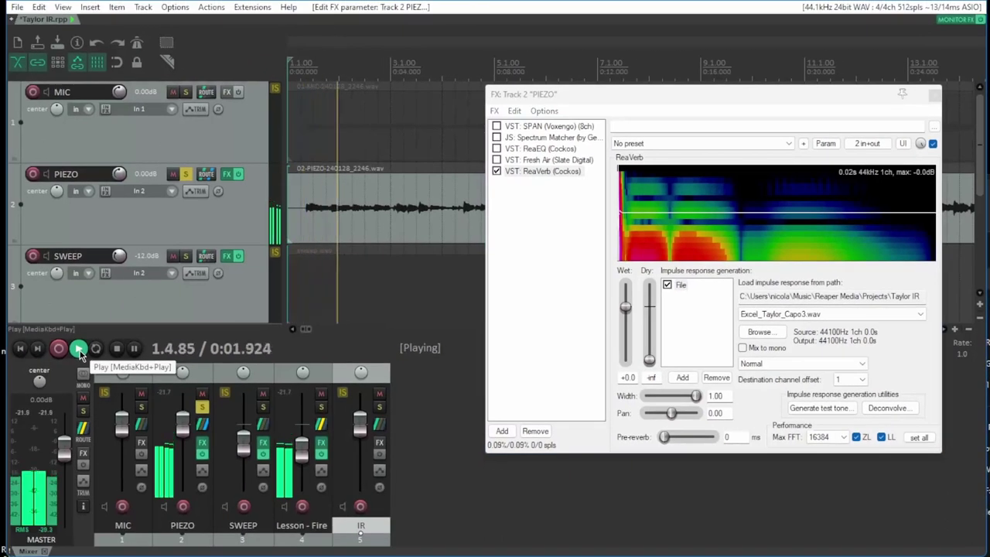
left_click(497, 171)
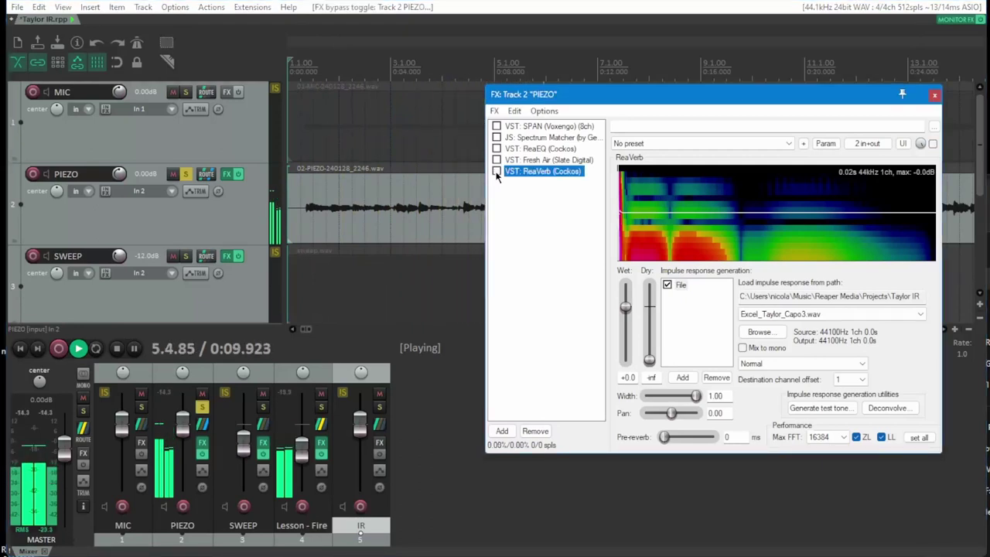
left_click(497, 172)
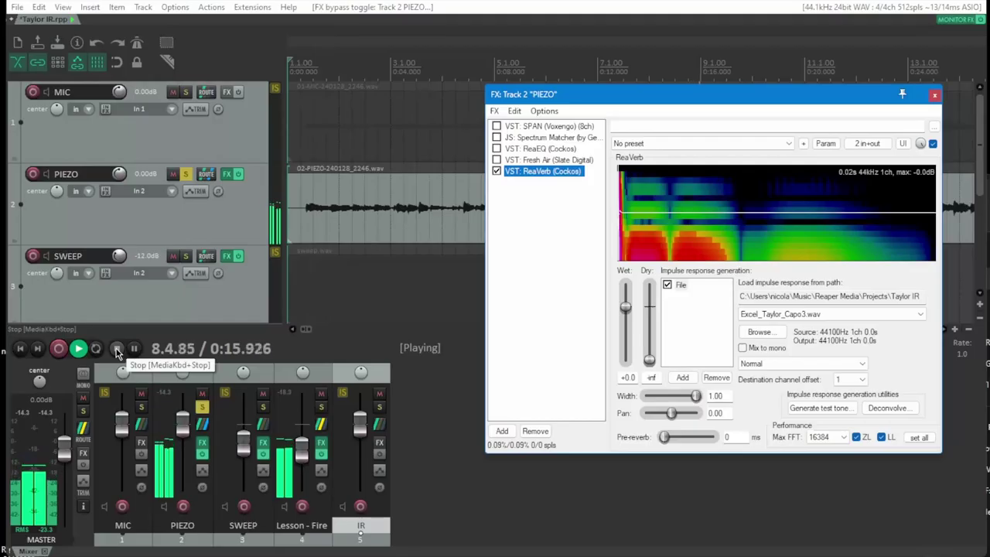
left_click(117, 350)
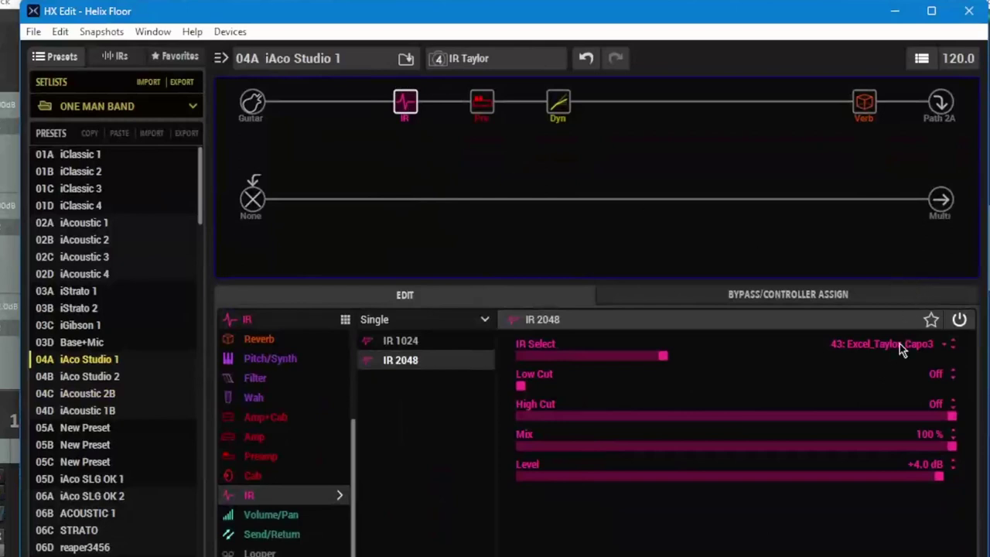
- In HX Edit, review the settings of the preamp, dynamics and reverb blocks that follow the IR block in the iAco Studio 1 preset
left_click(483, 102)
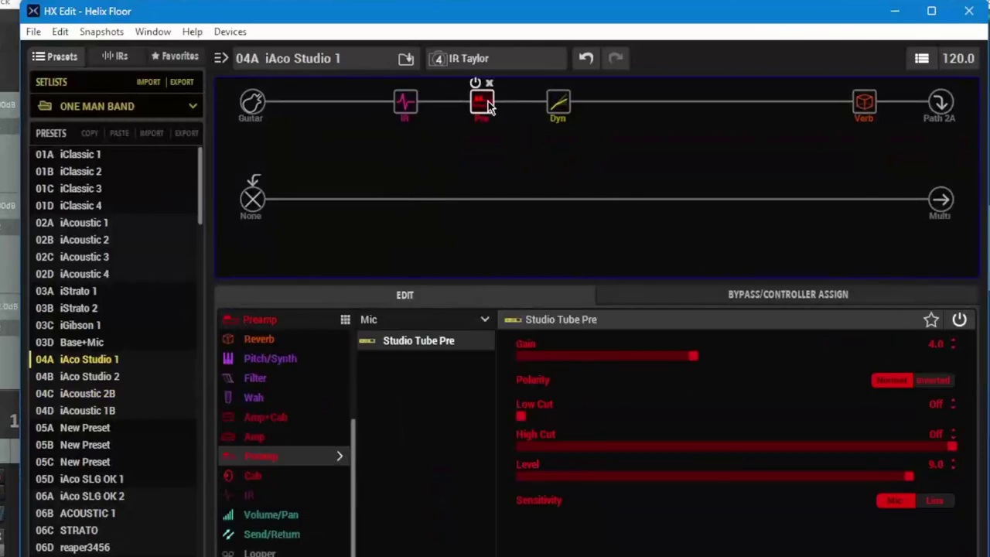
left_click(560, 103)
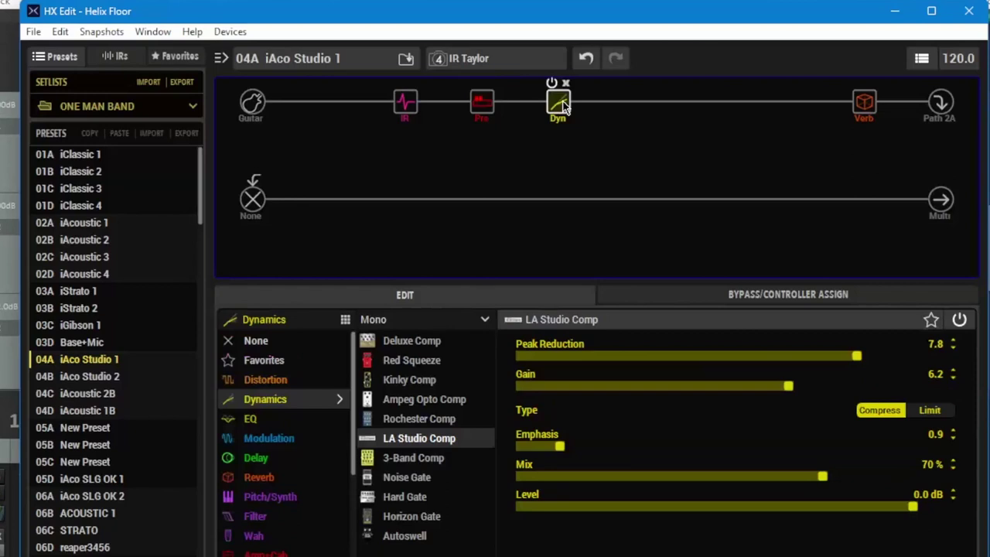
left_click(866, 104)
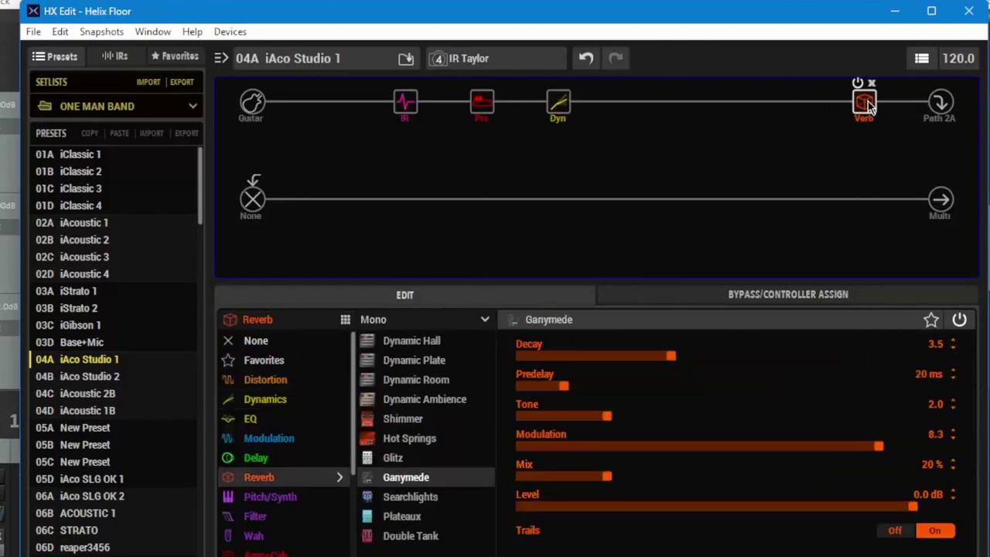